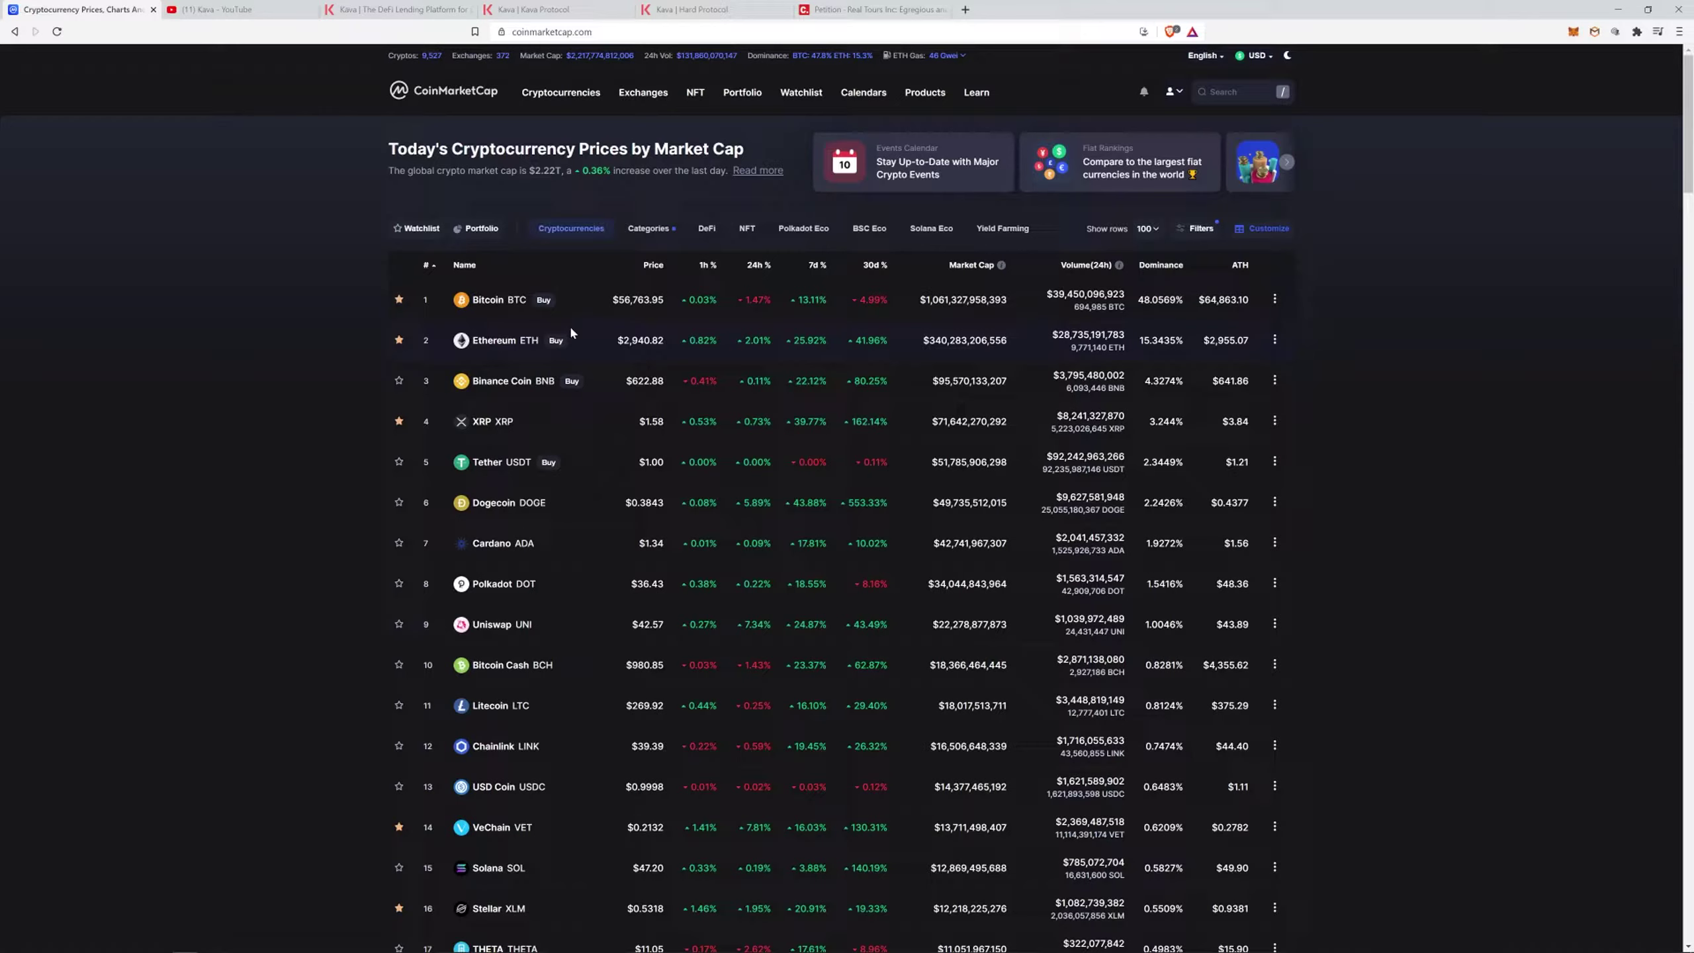
# Close the CoinMarketCap tab and start playing the 'What is Kava?' video.
pyautogui.click(153, 10)
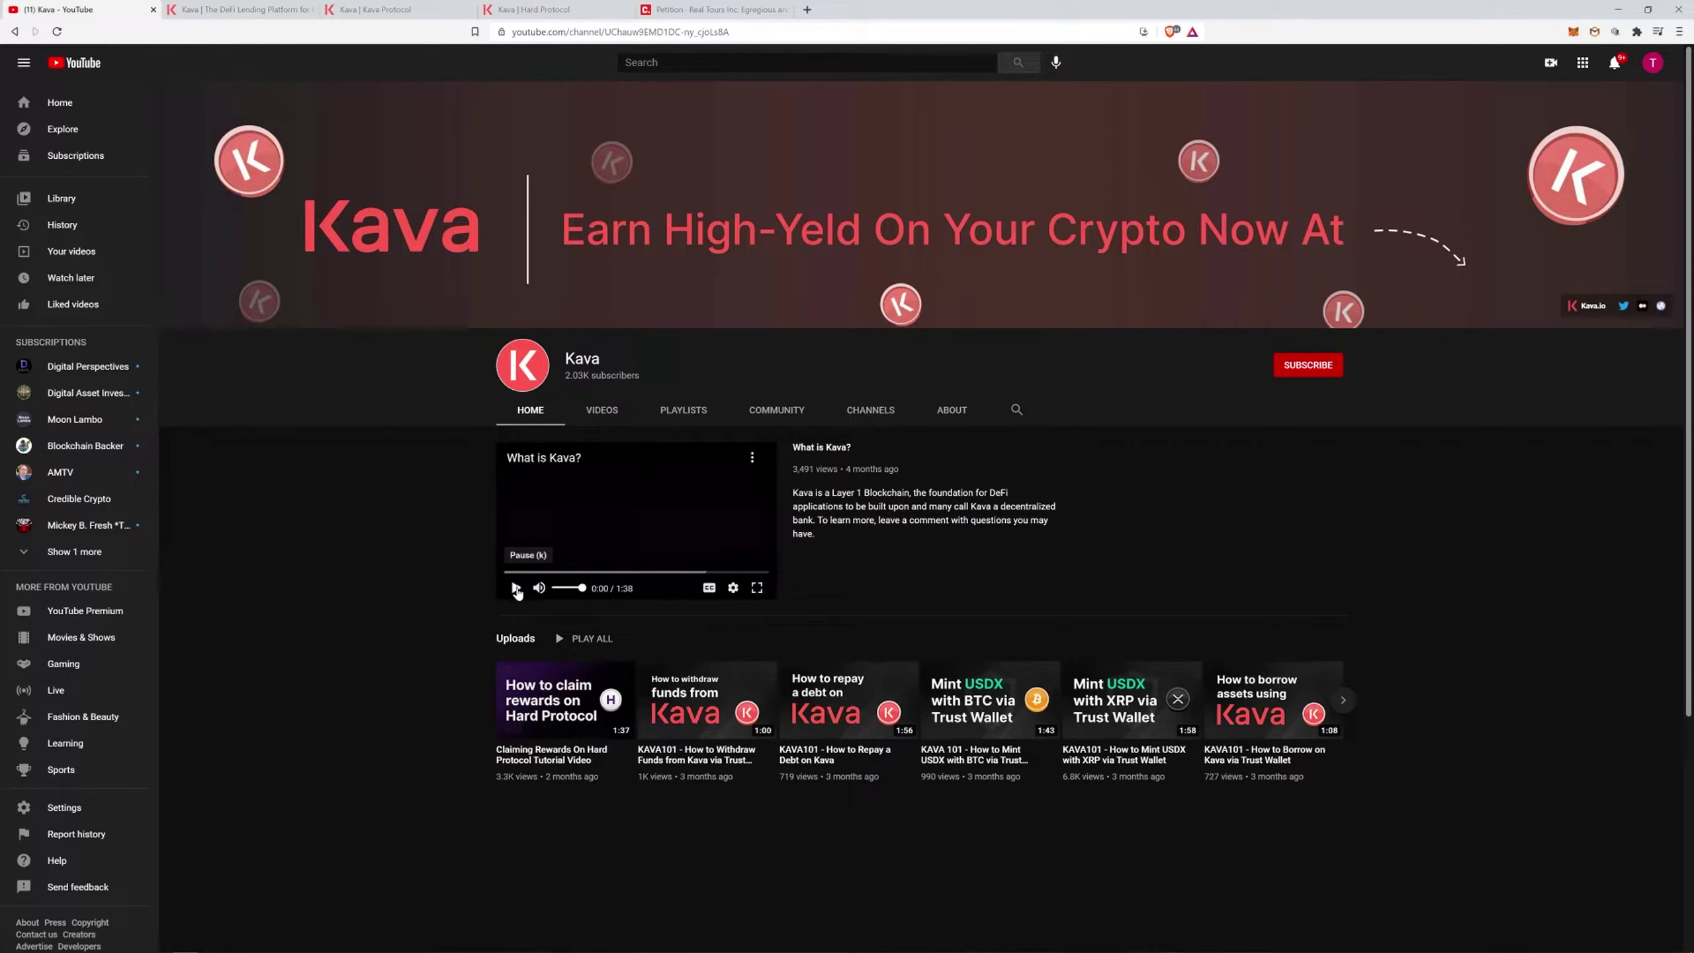
pyautogui.click(515, 587)
# Watch the 'What is Kava?' video full screen through to its 1:38 end.
pyautogui.click(761, 589)
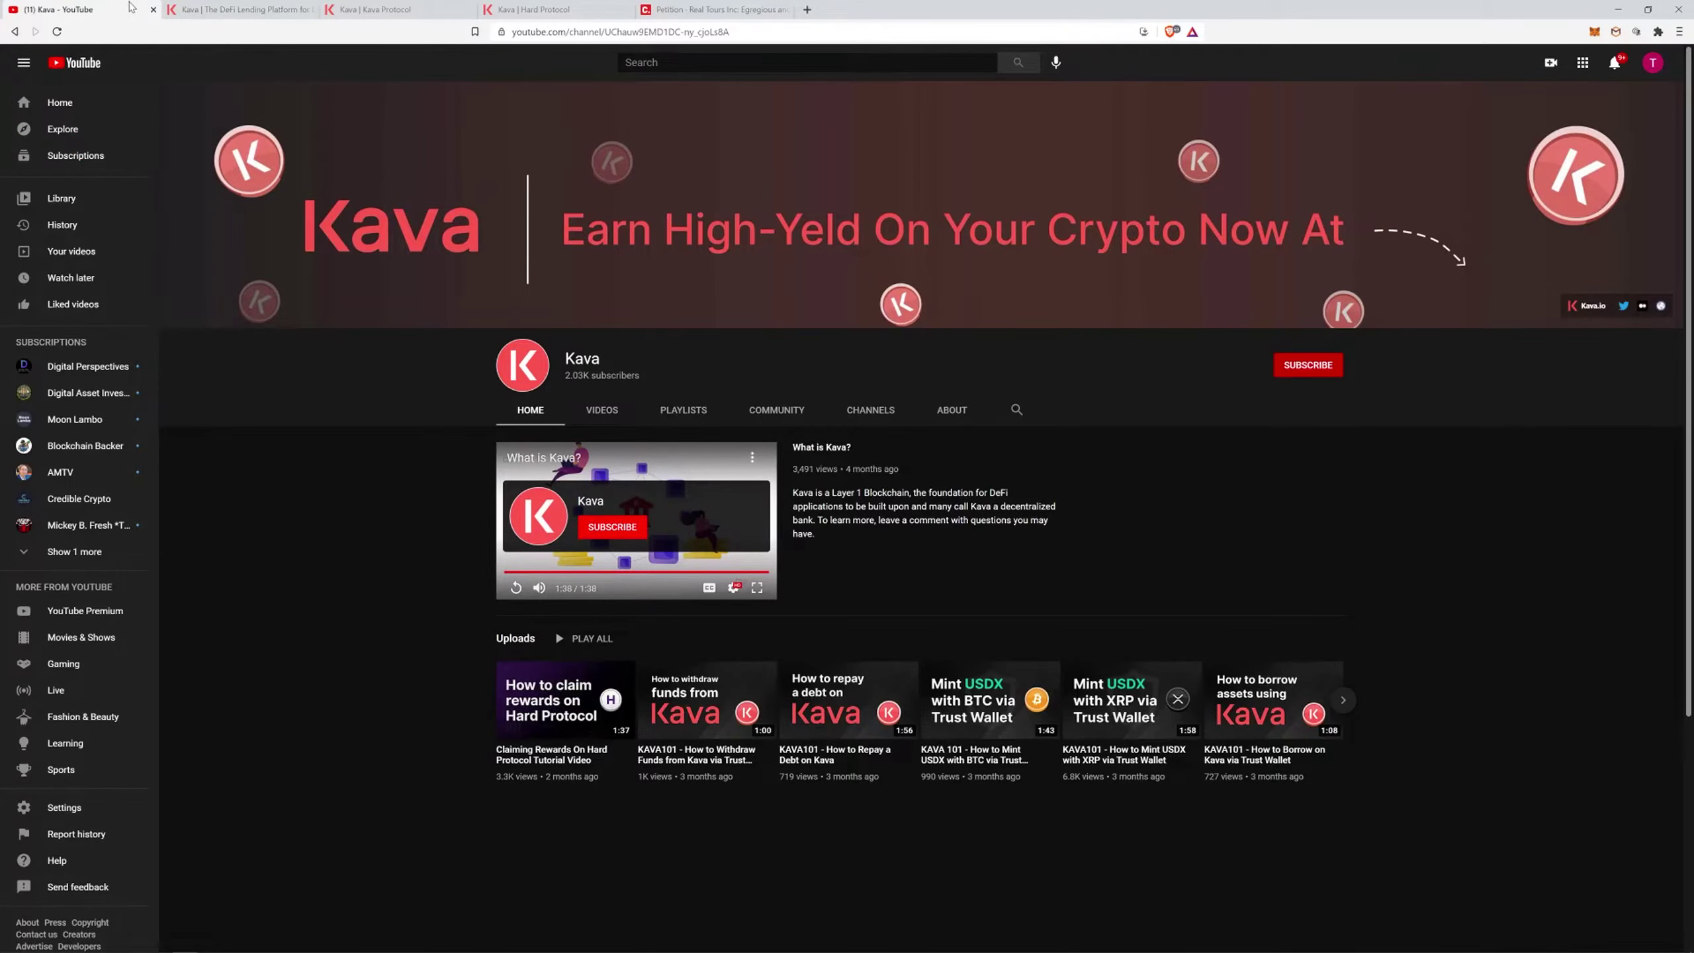
# Close the YouTube tab and browse kava.io, advancing the feature cards to the last ones.
pyautogui.click(153, 10)
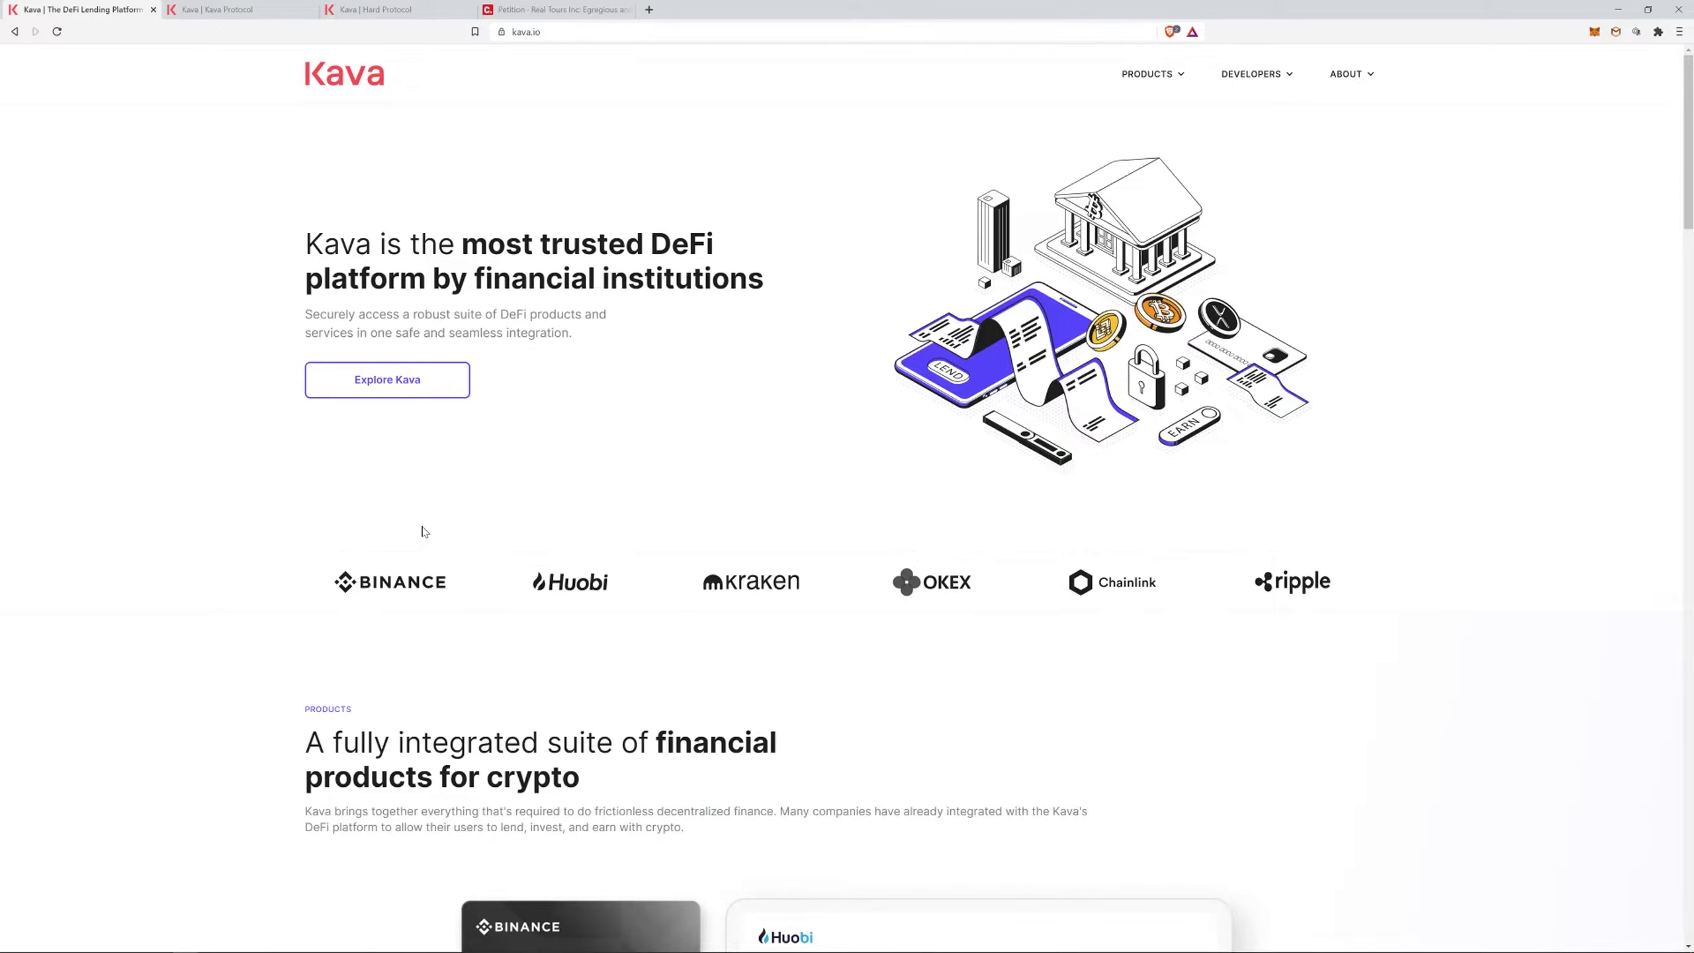
pyautogui.scroll(-10, 424, 536)
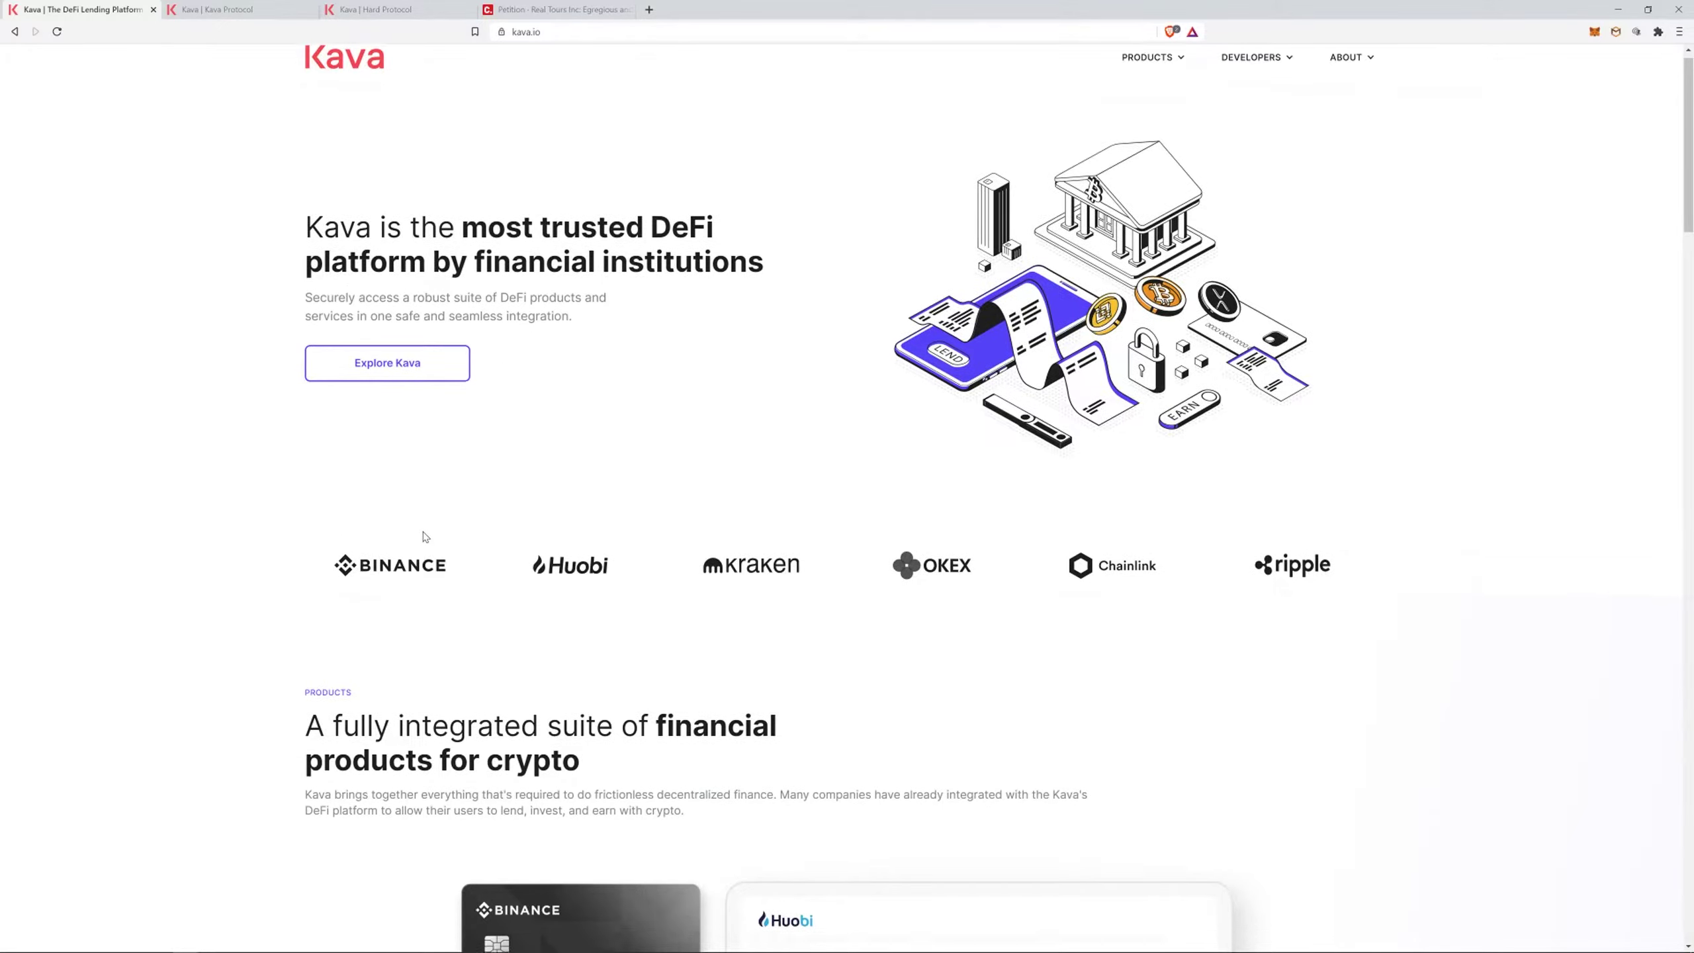
pyautogui.scroll(3, 425, 538)
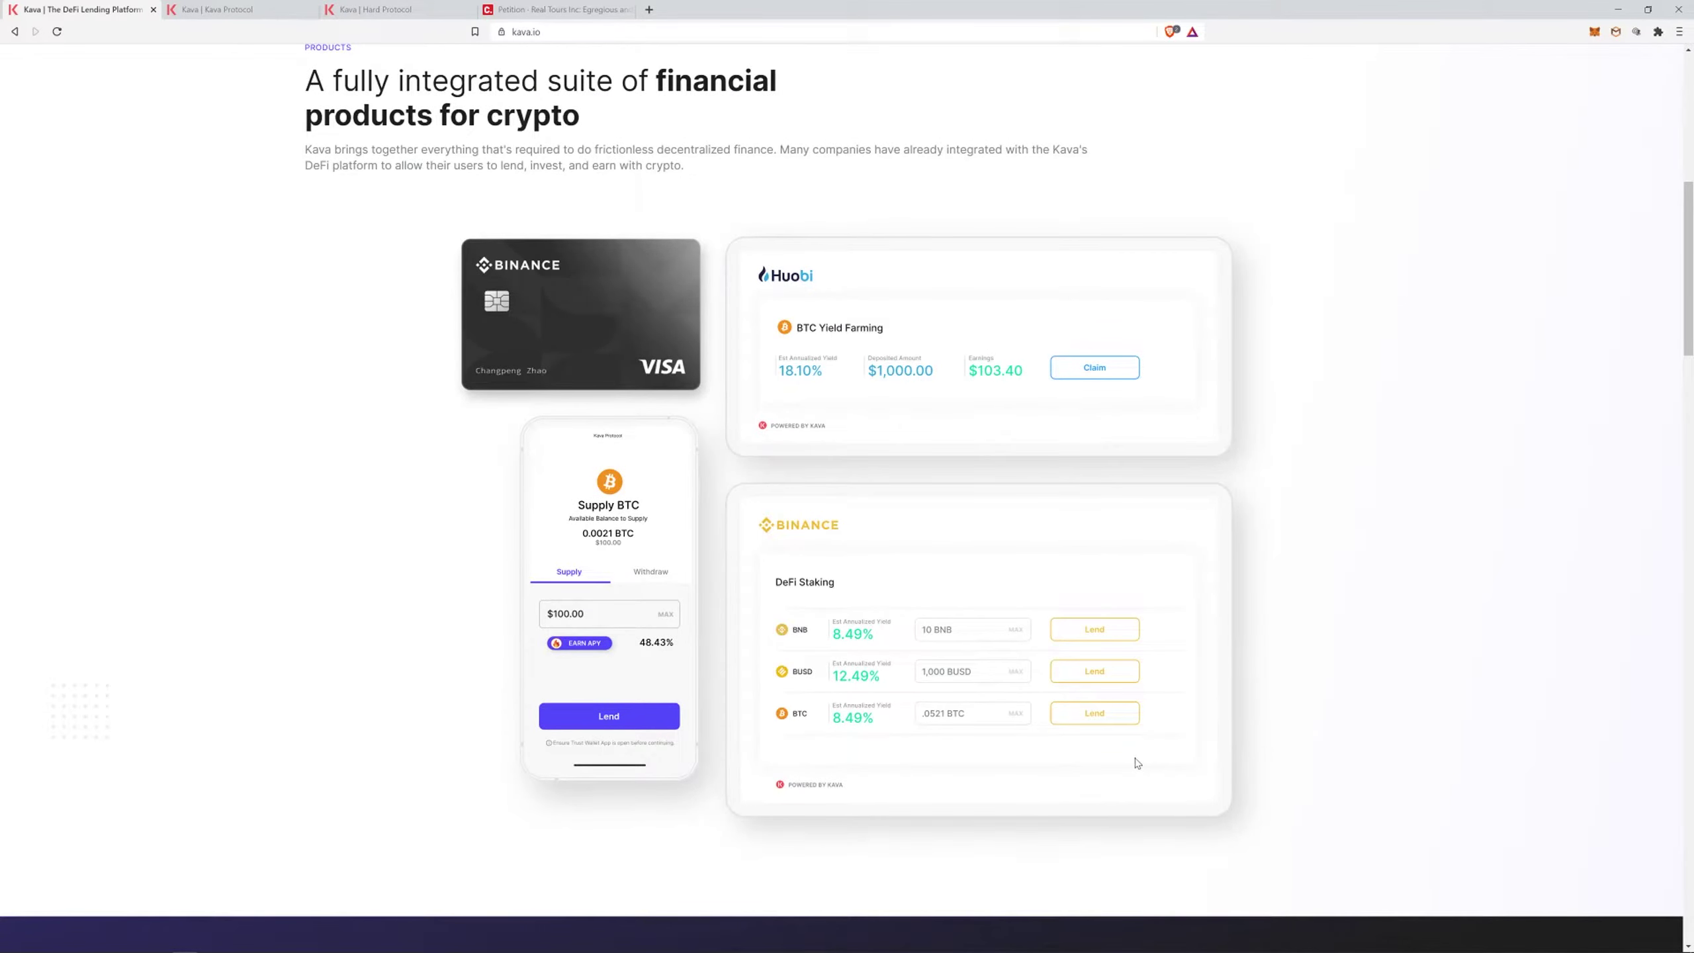
pyautogui.scroll(-15, 1117, 762)
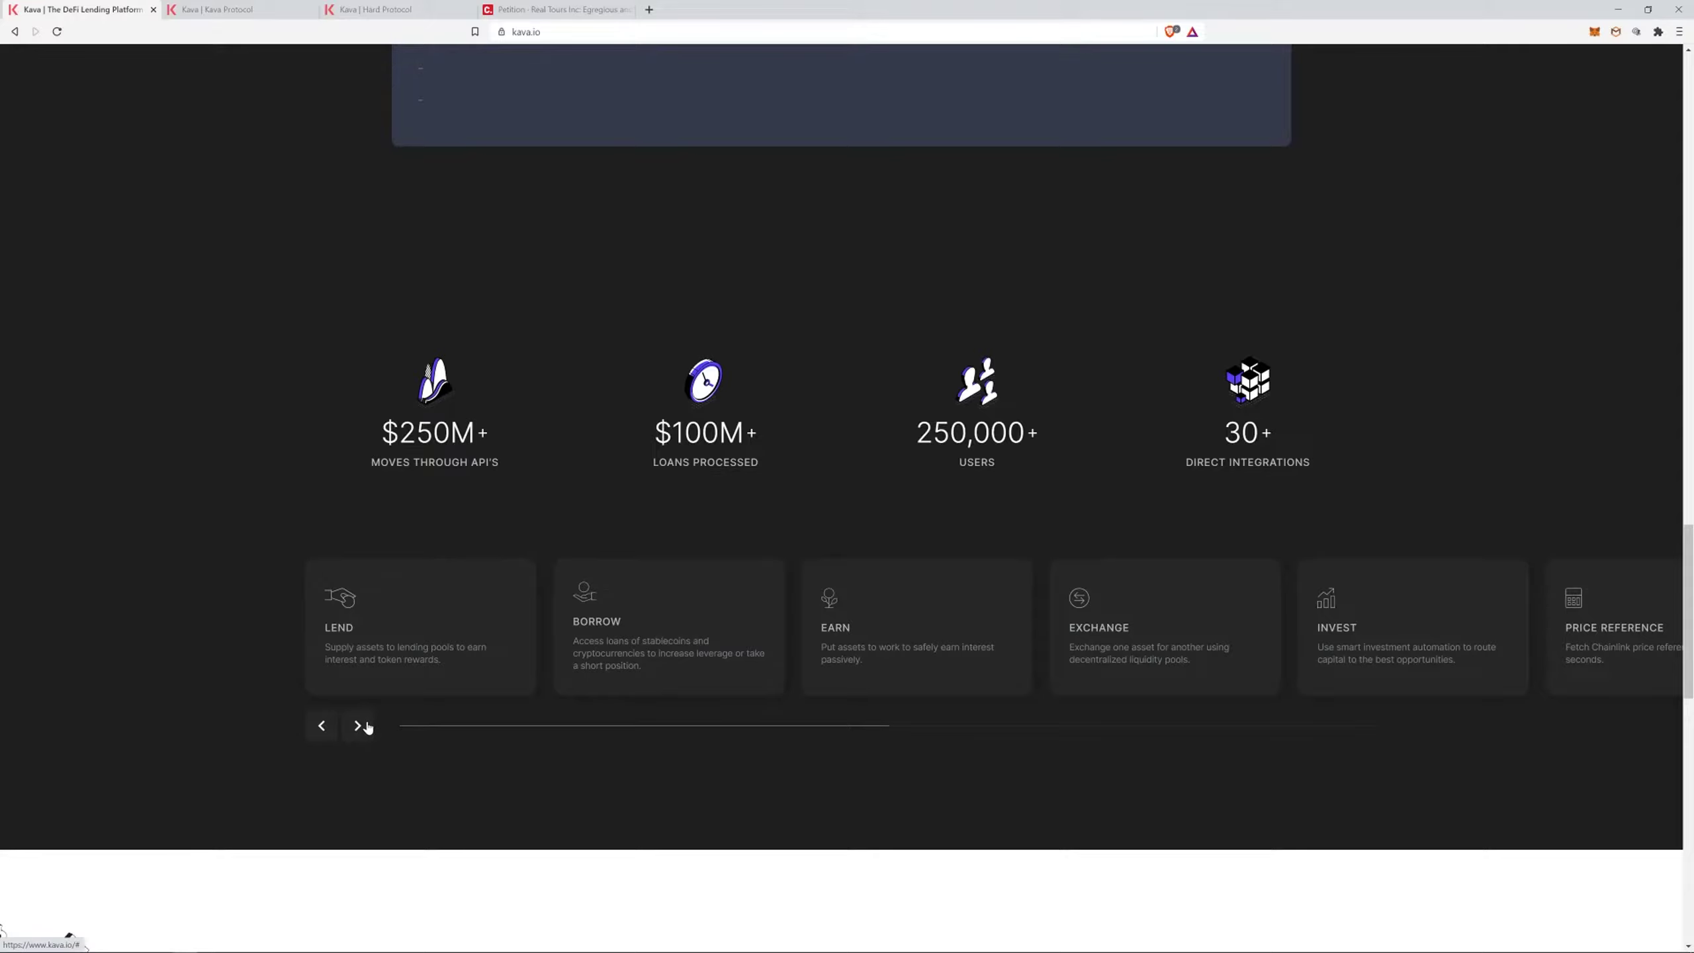
pyautogui.click(359, 726)
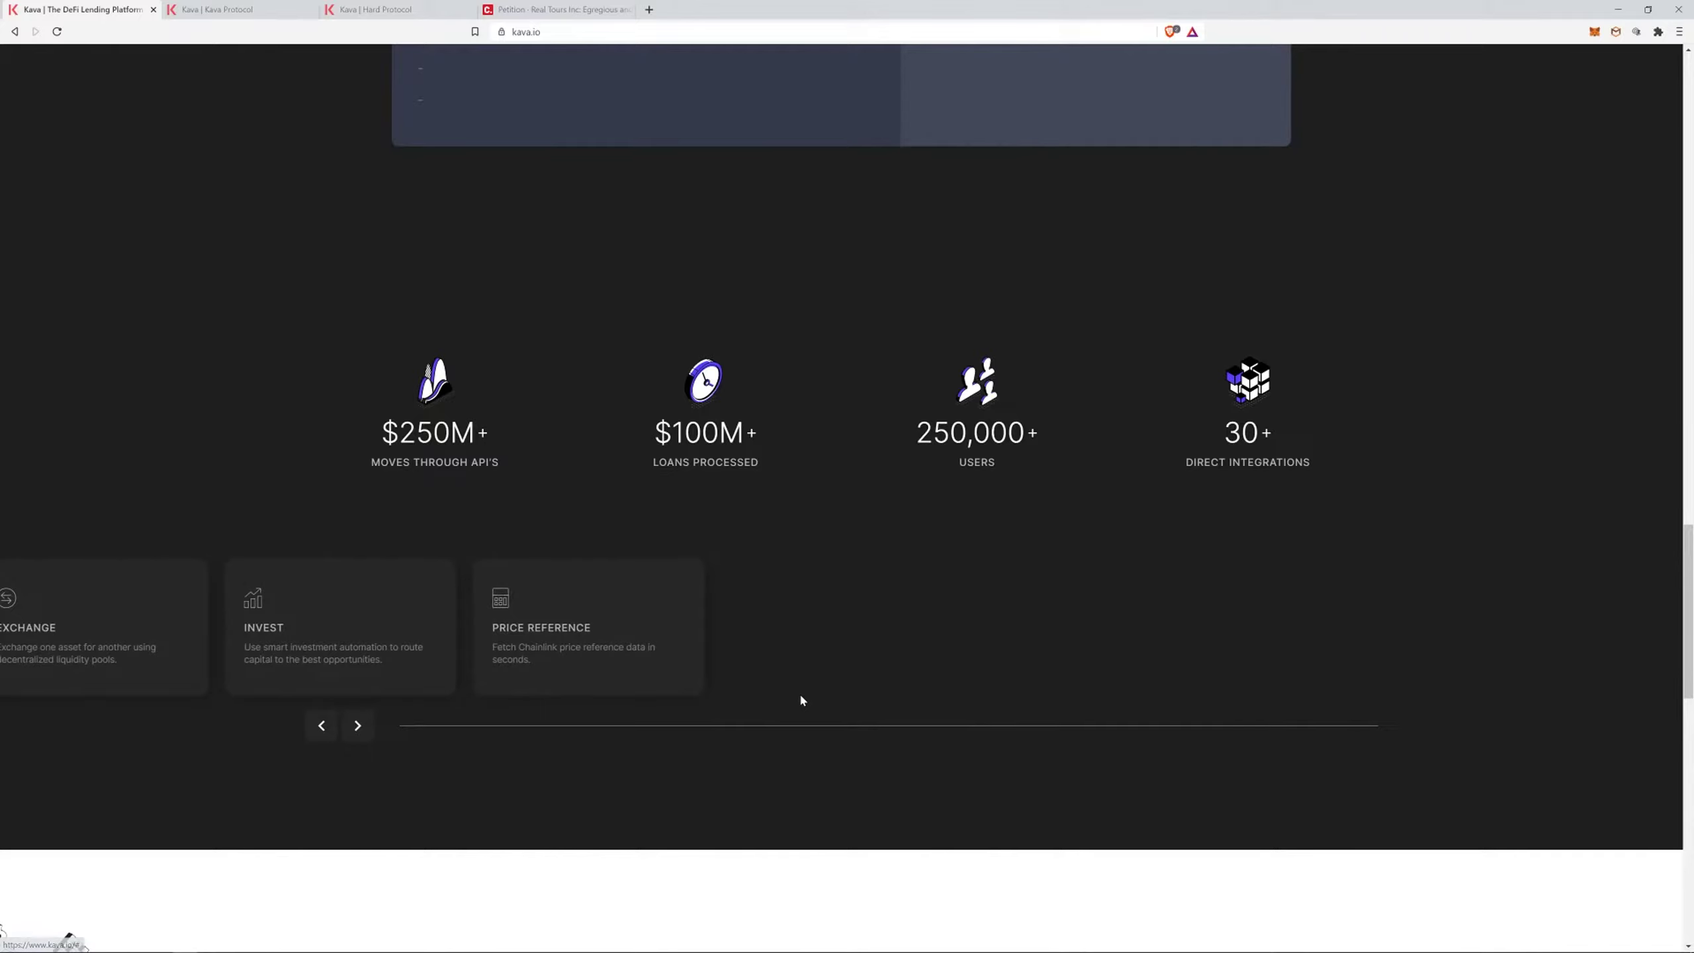
pyautogui.scroll(-7, 808, 702)
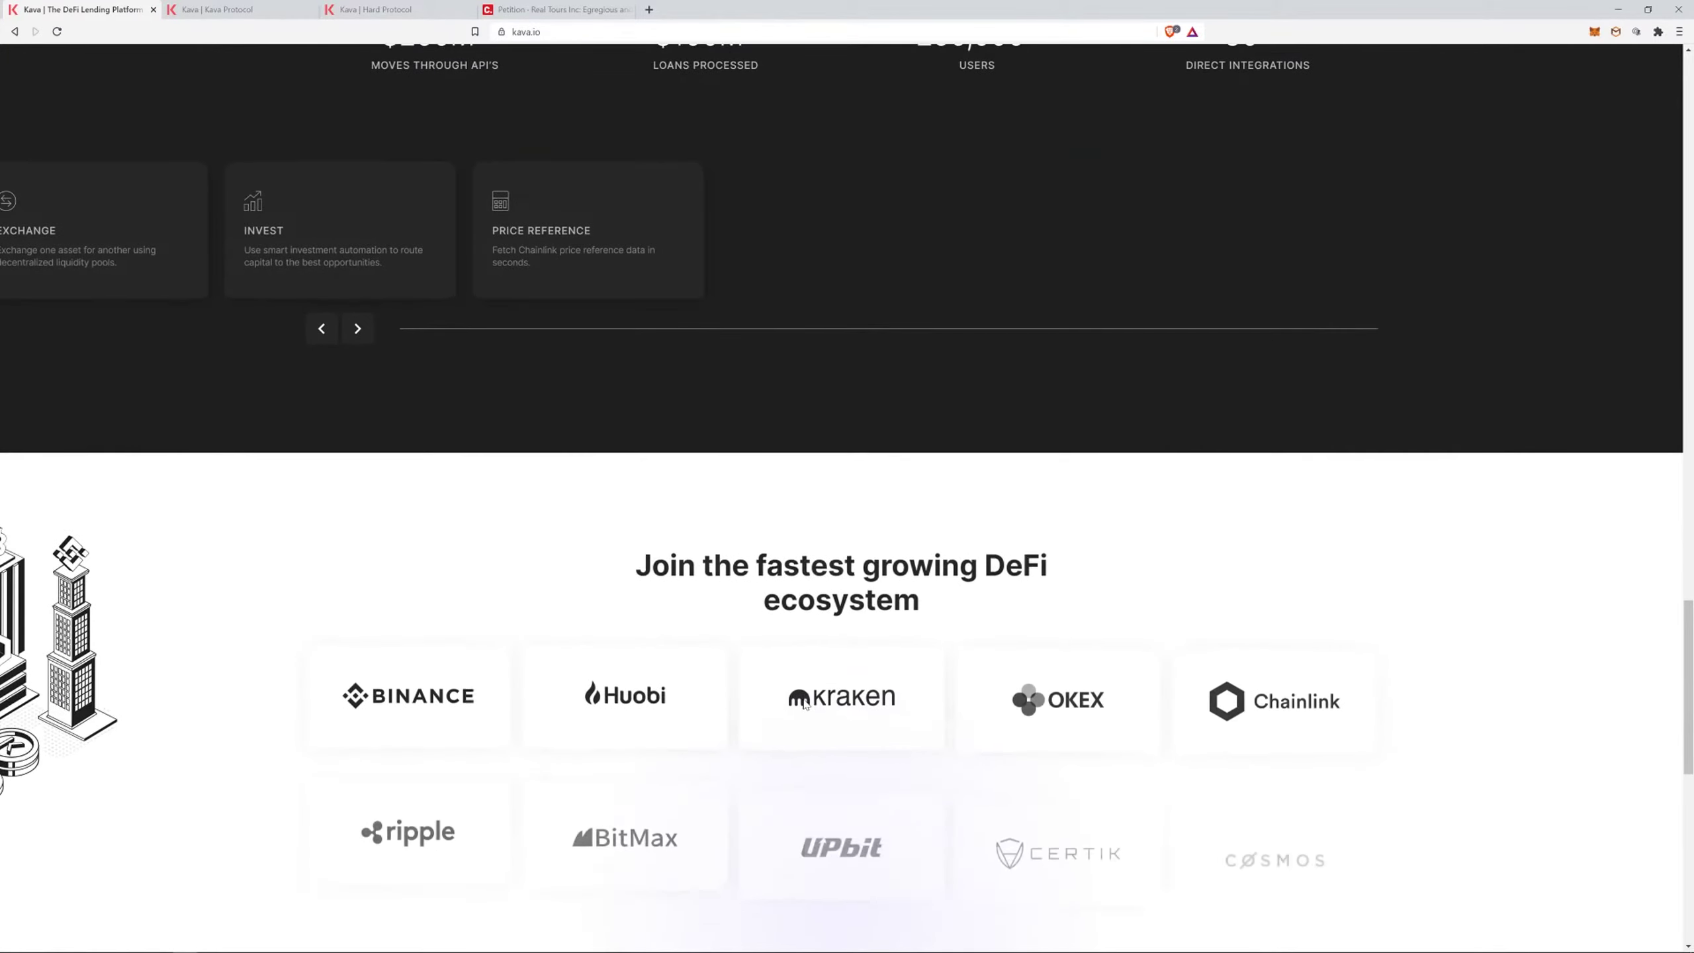
pyautogui.scroll(-6, 805, 704)
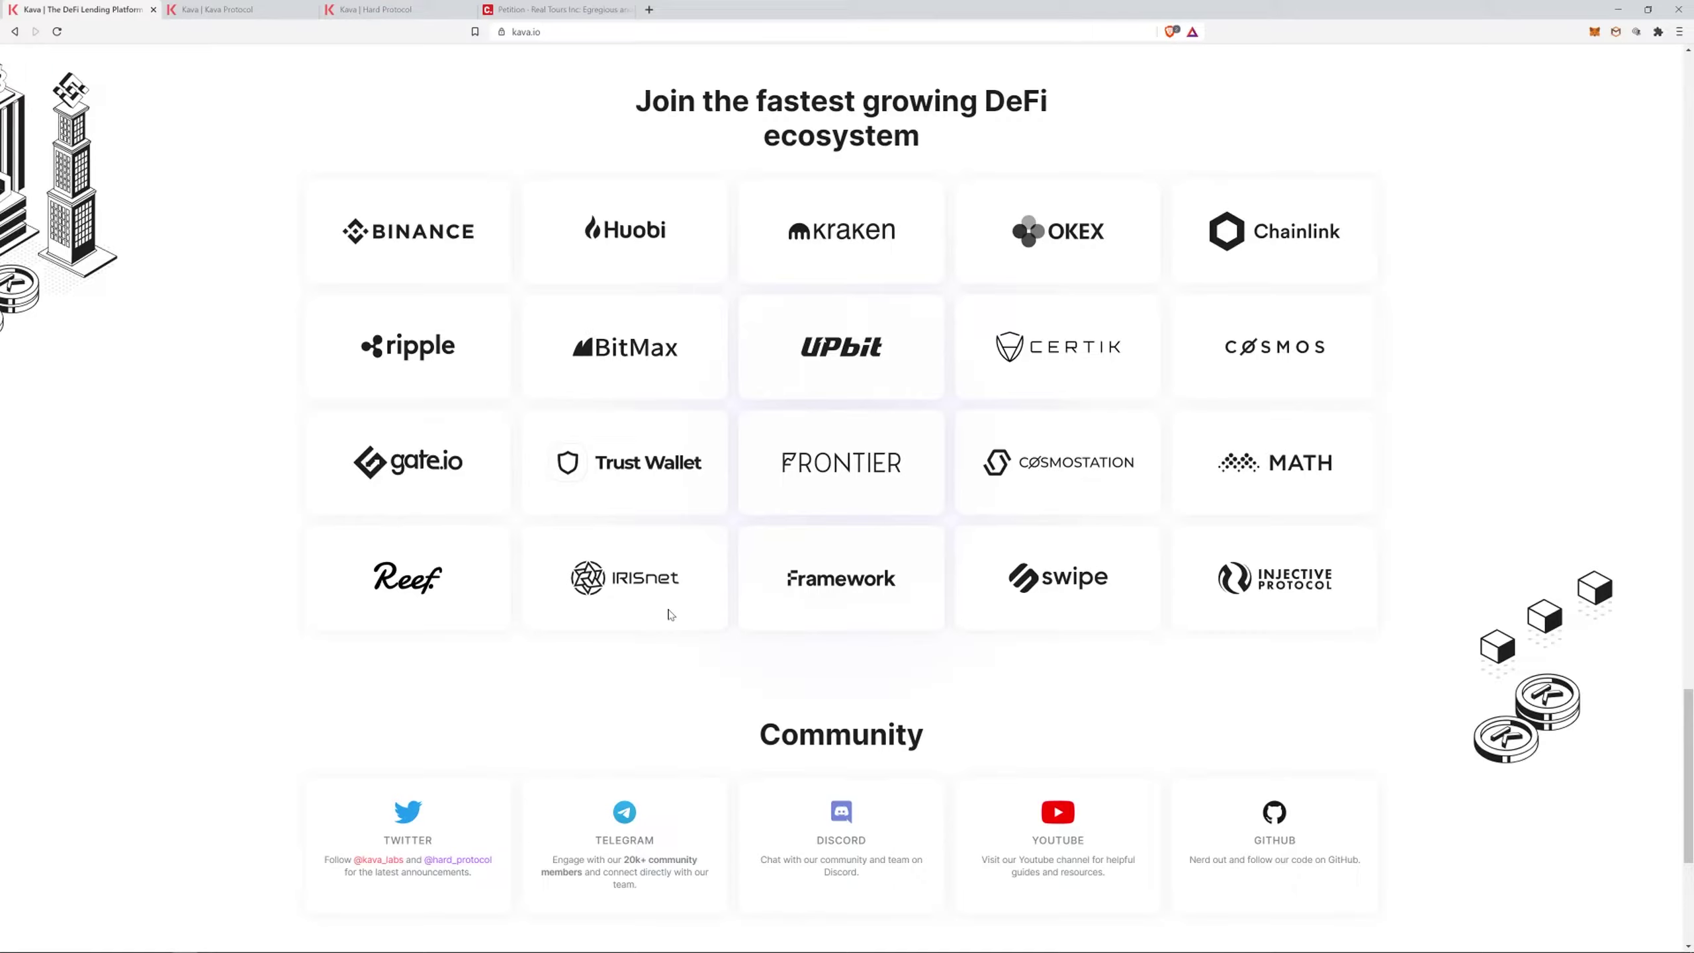
# Close the kava.io homepage tab and scroll the Kava Protocol Market Overview.
pyautogui.click(152, 10)
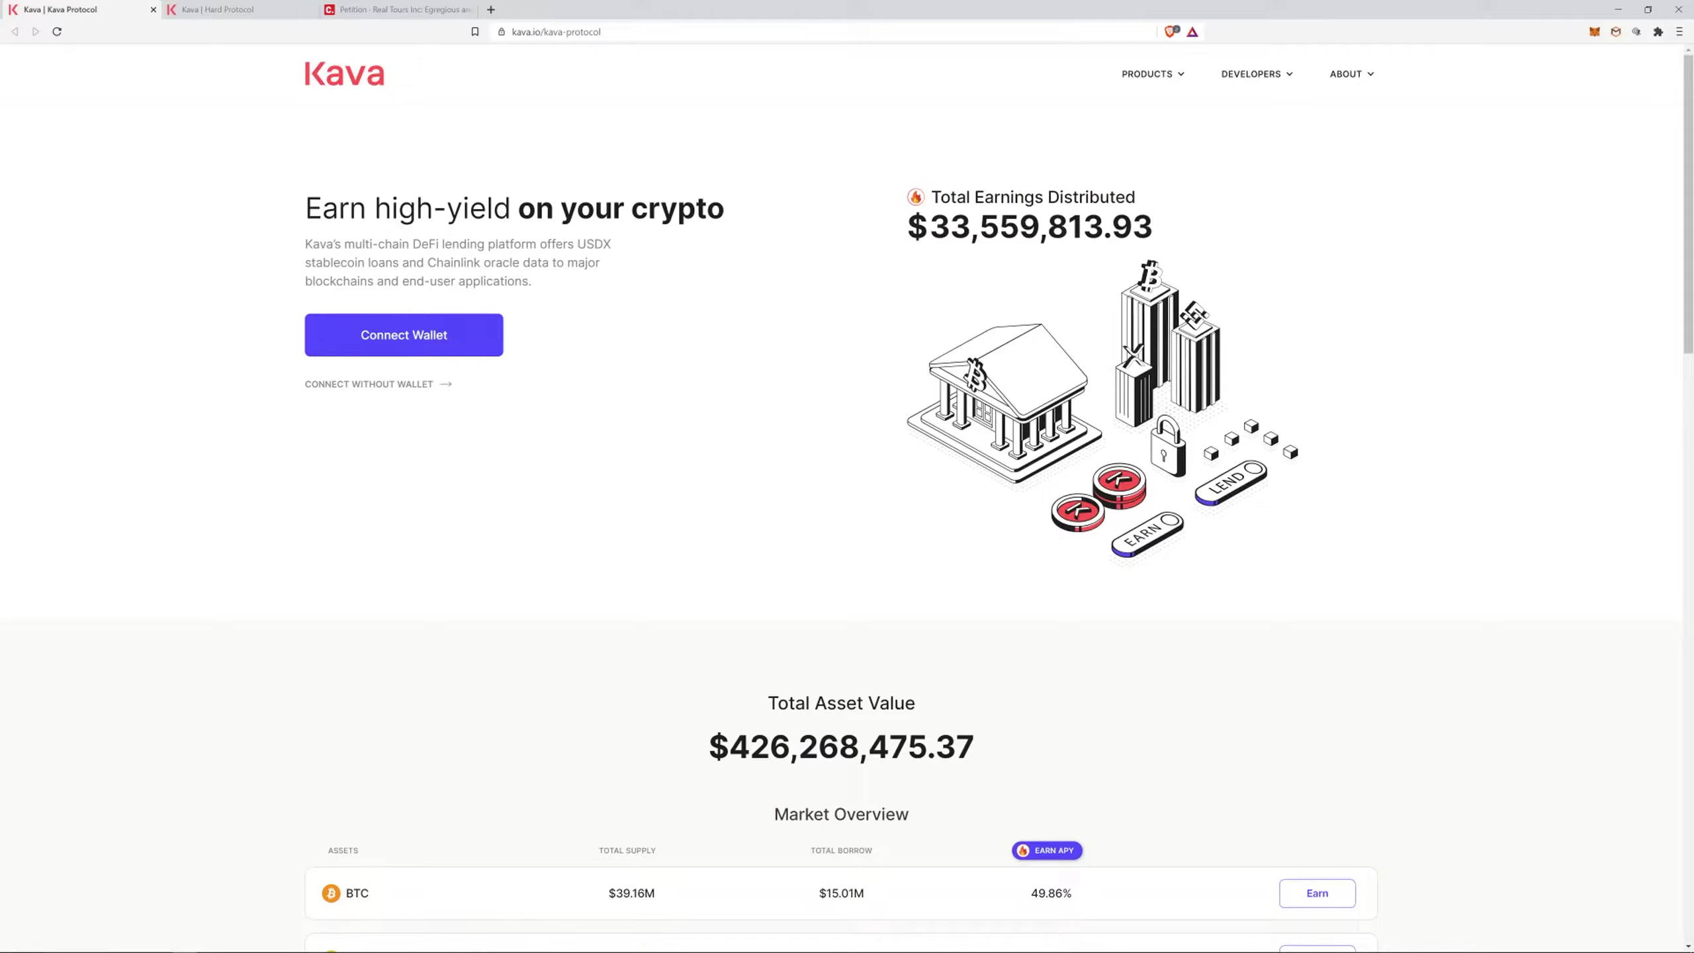
pyautogui.scroll(-7, 465, 284)
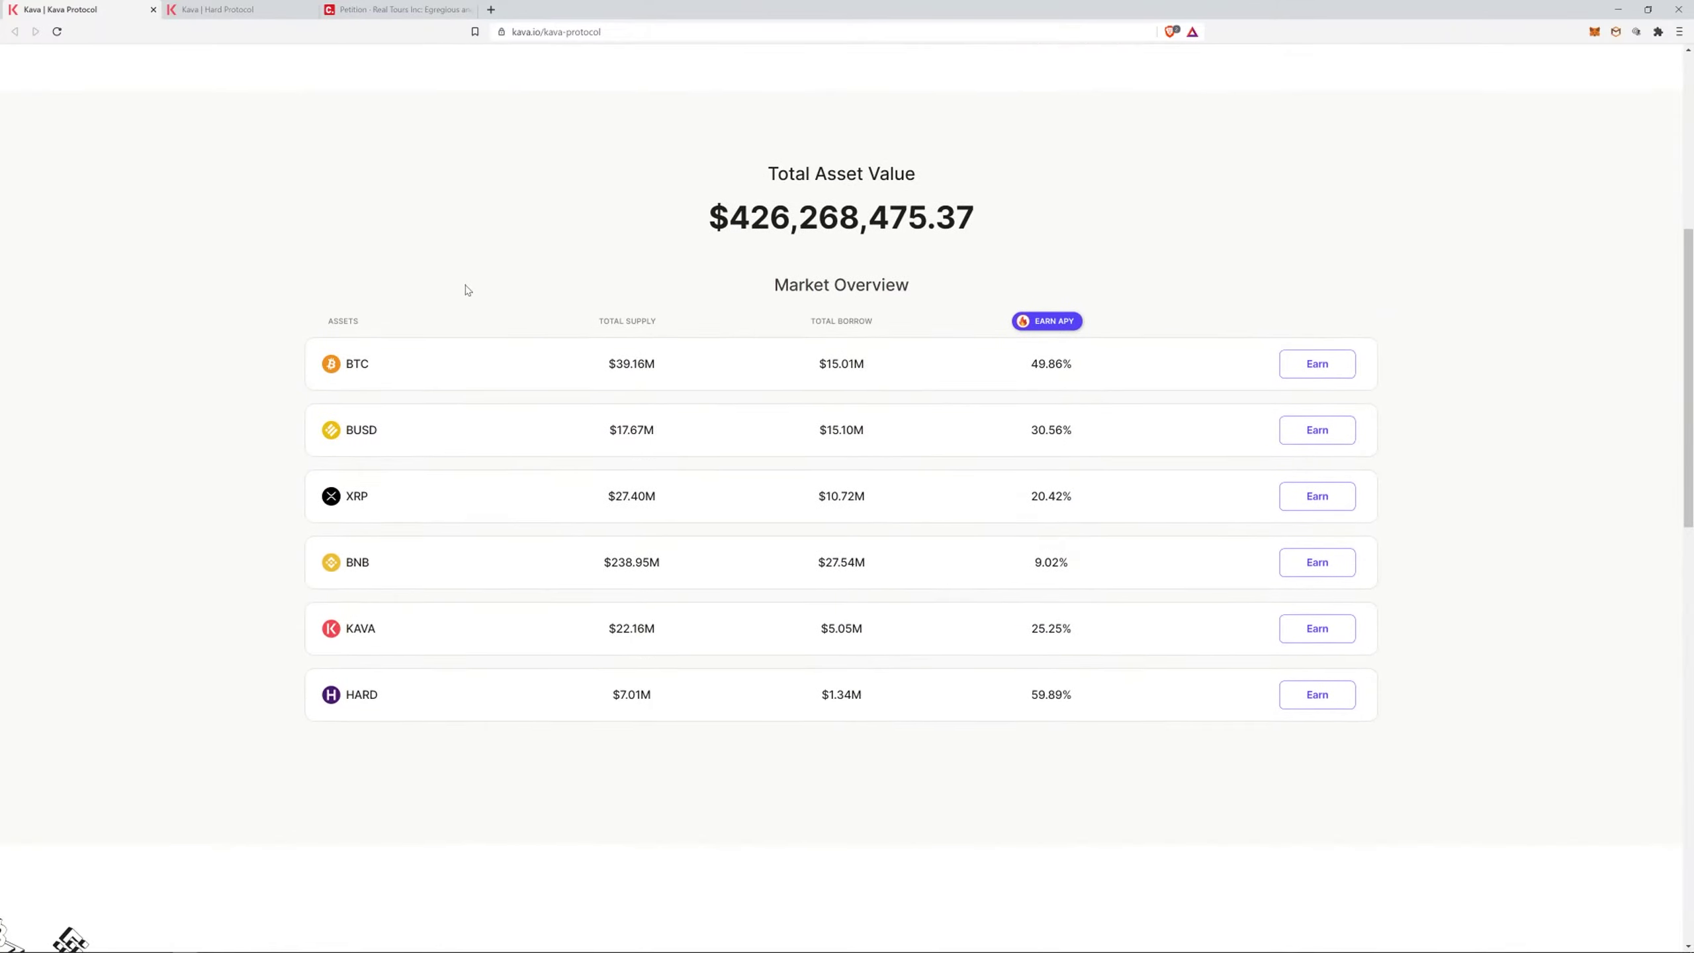
pyautogui.scroll(-2, 464, 291)
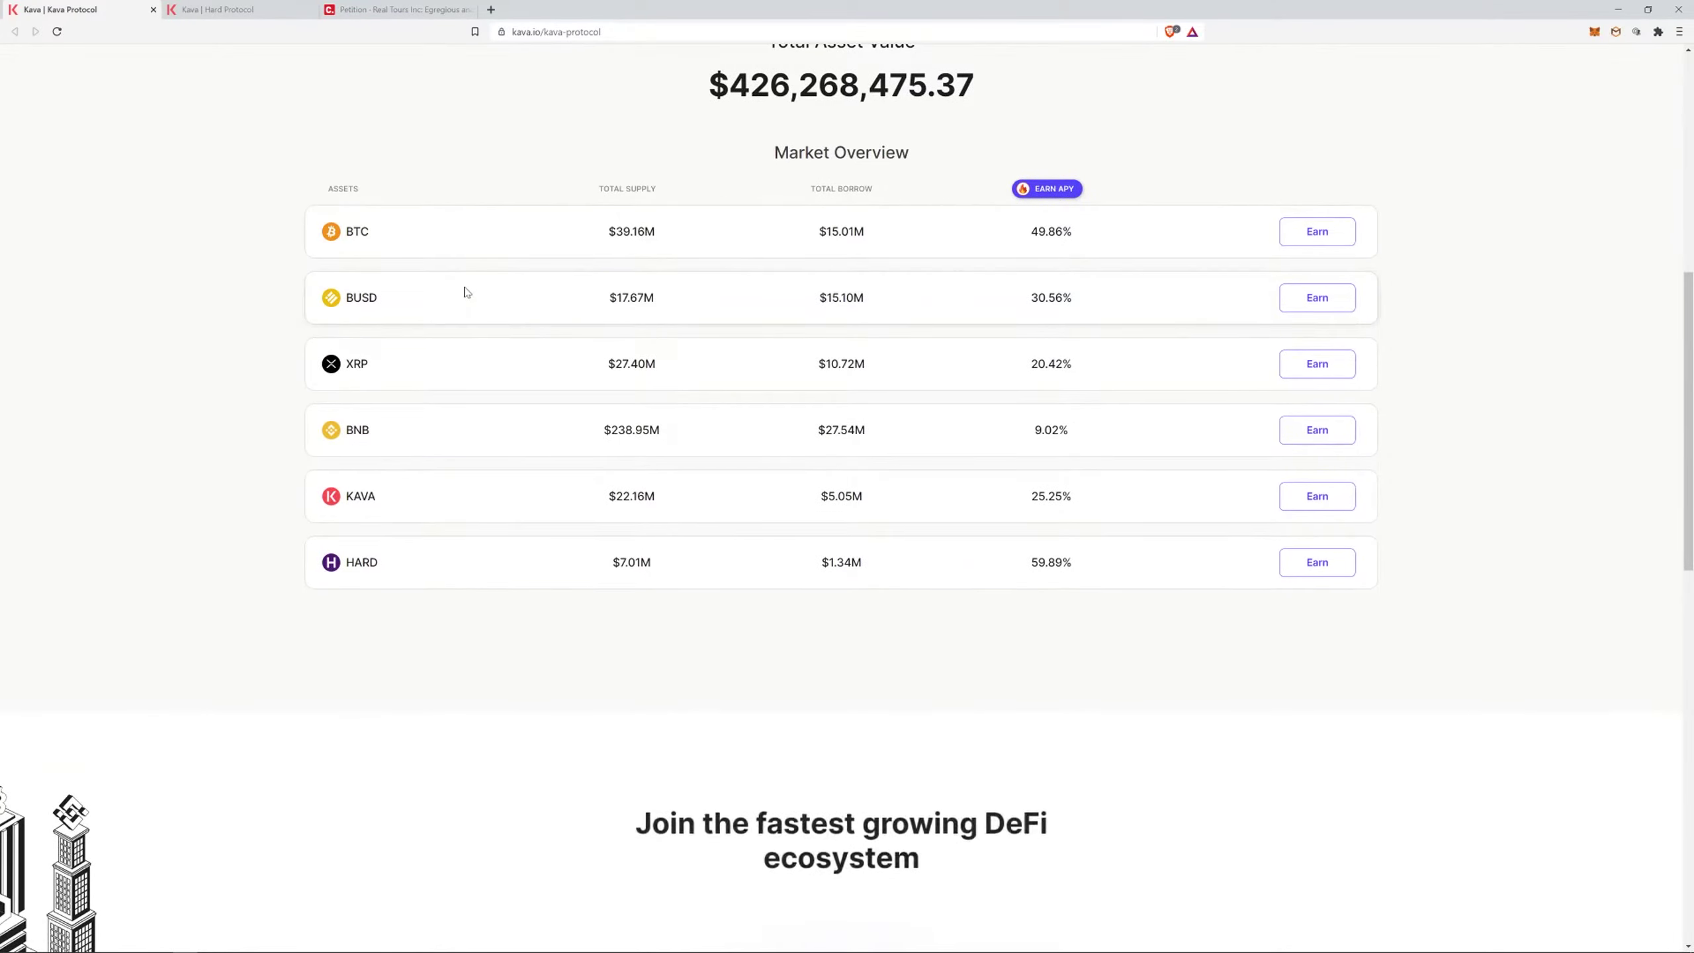
pyautogui.scroll(-5, 467, 293)
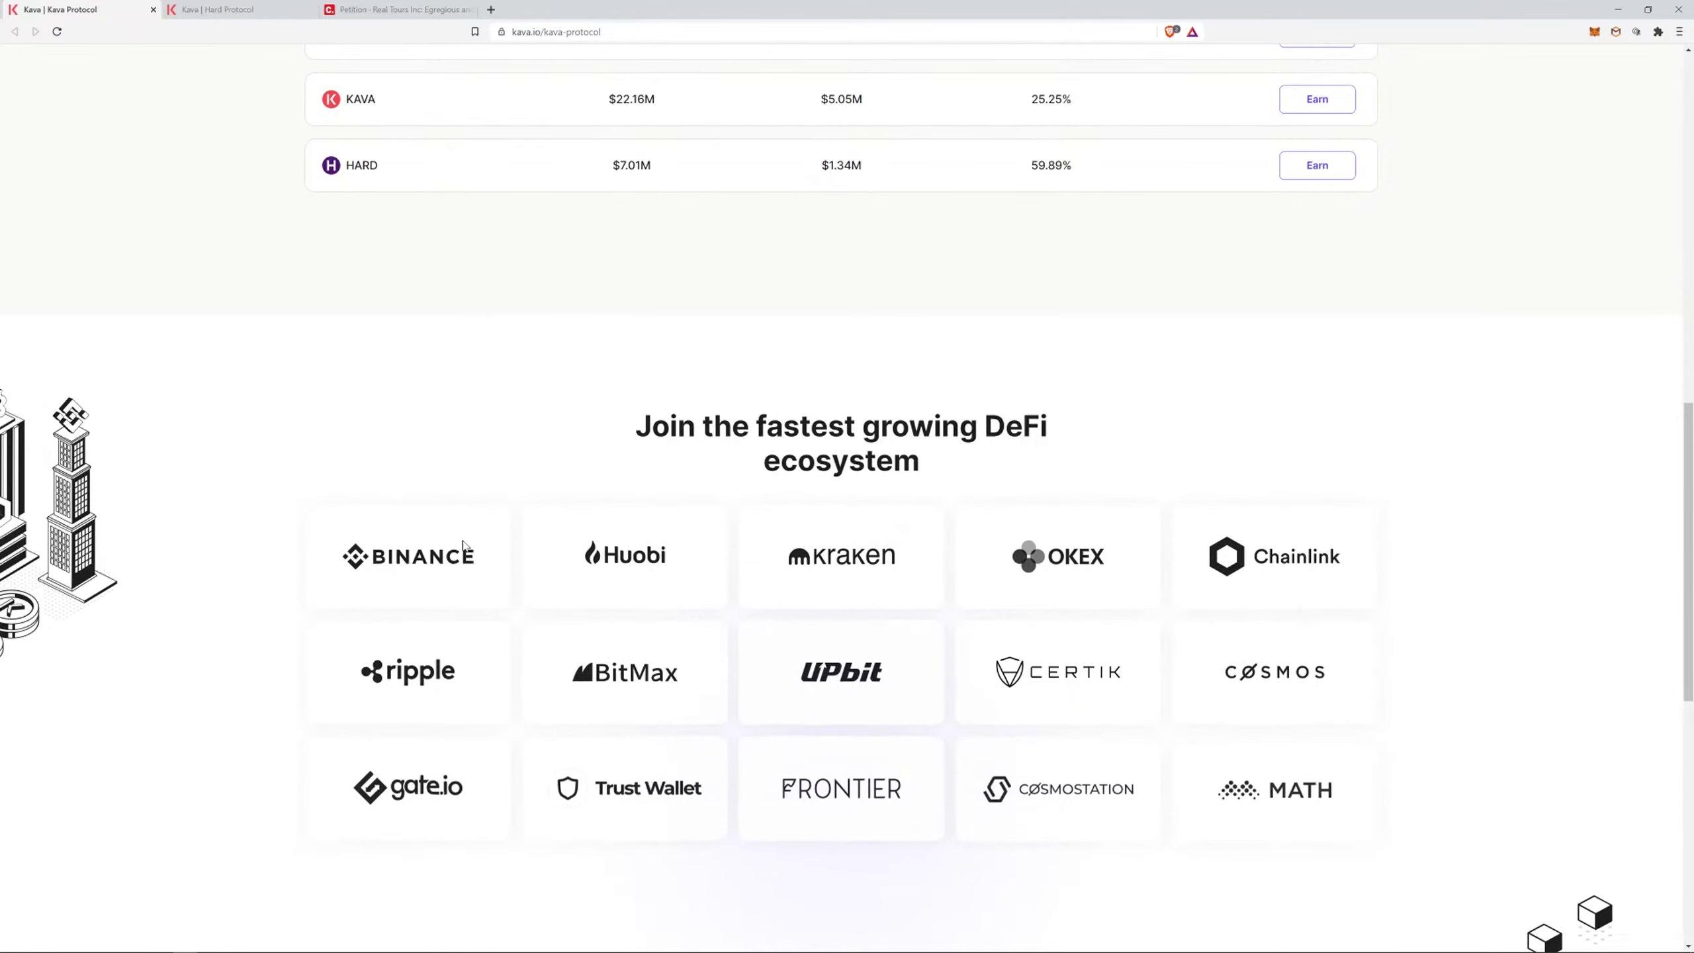
pyautogui.scroll(12, 465, 542)
pyautogui.scroll(-5, 468, 544)
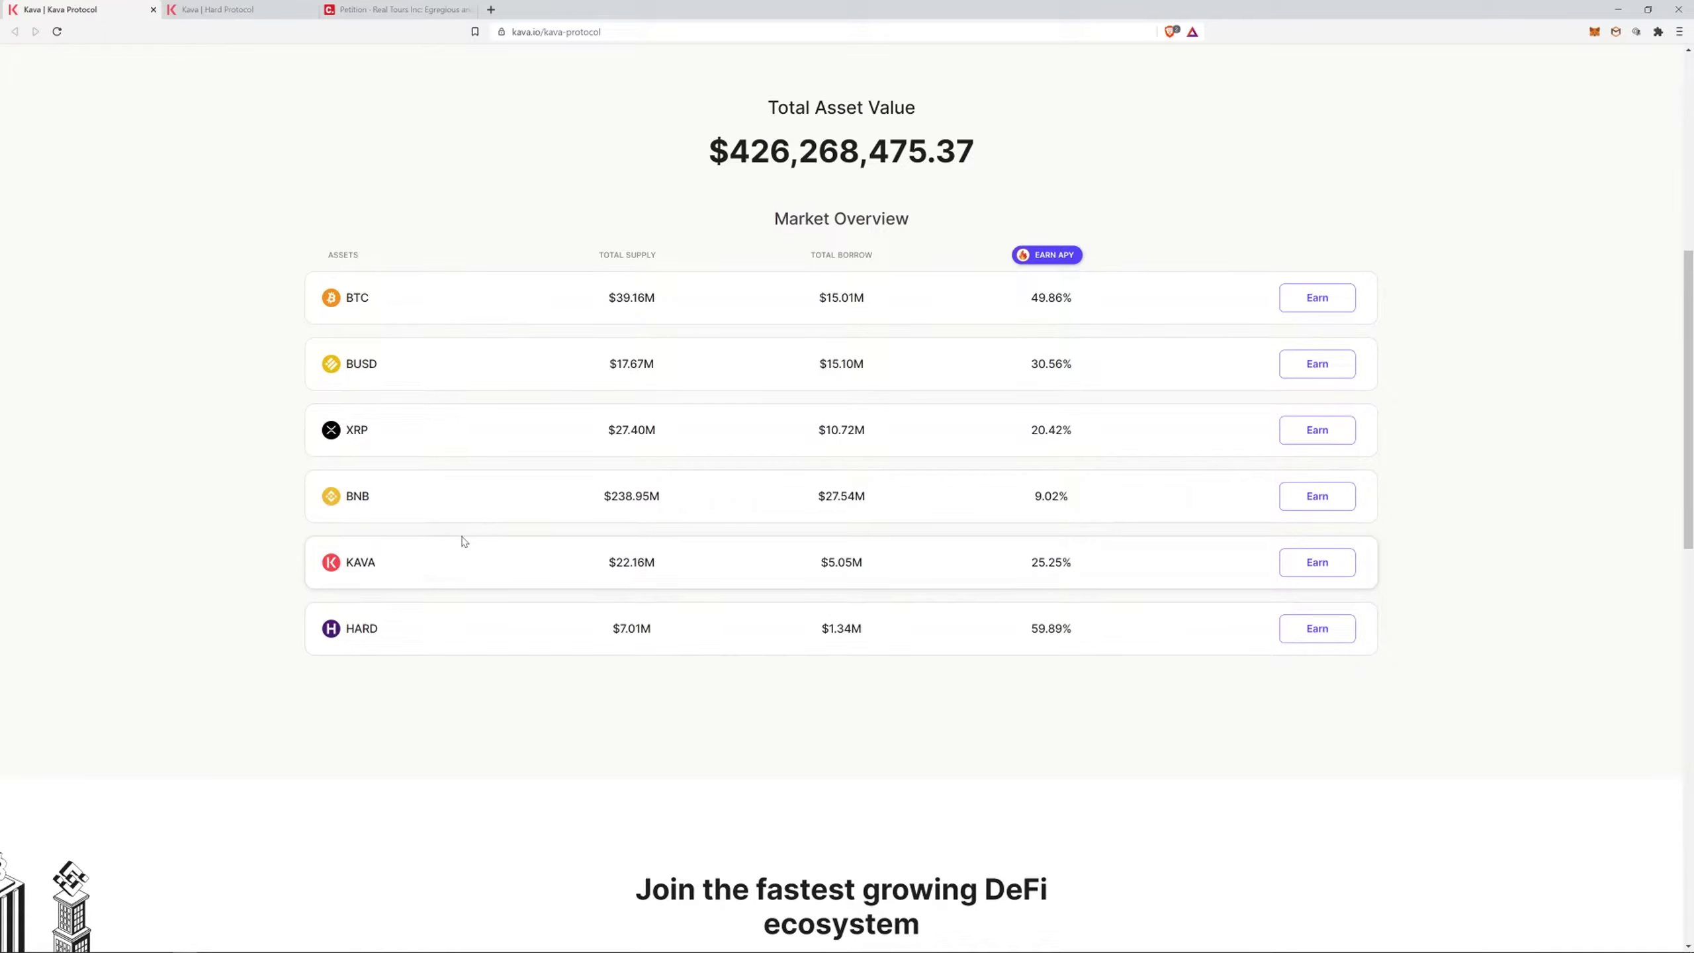
# Review the Hard Protocol page's market overview table, returning to the top.
pyautogui.click(221, 9)
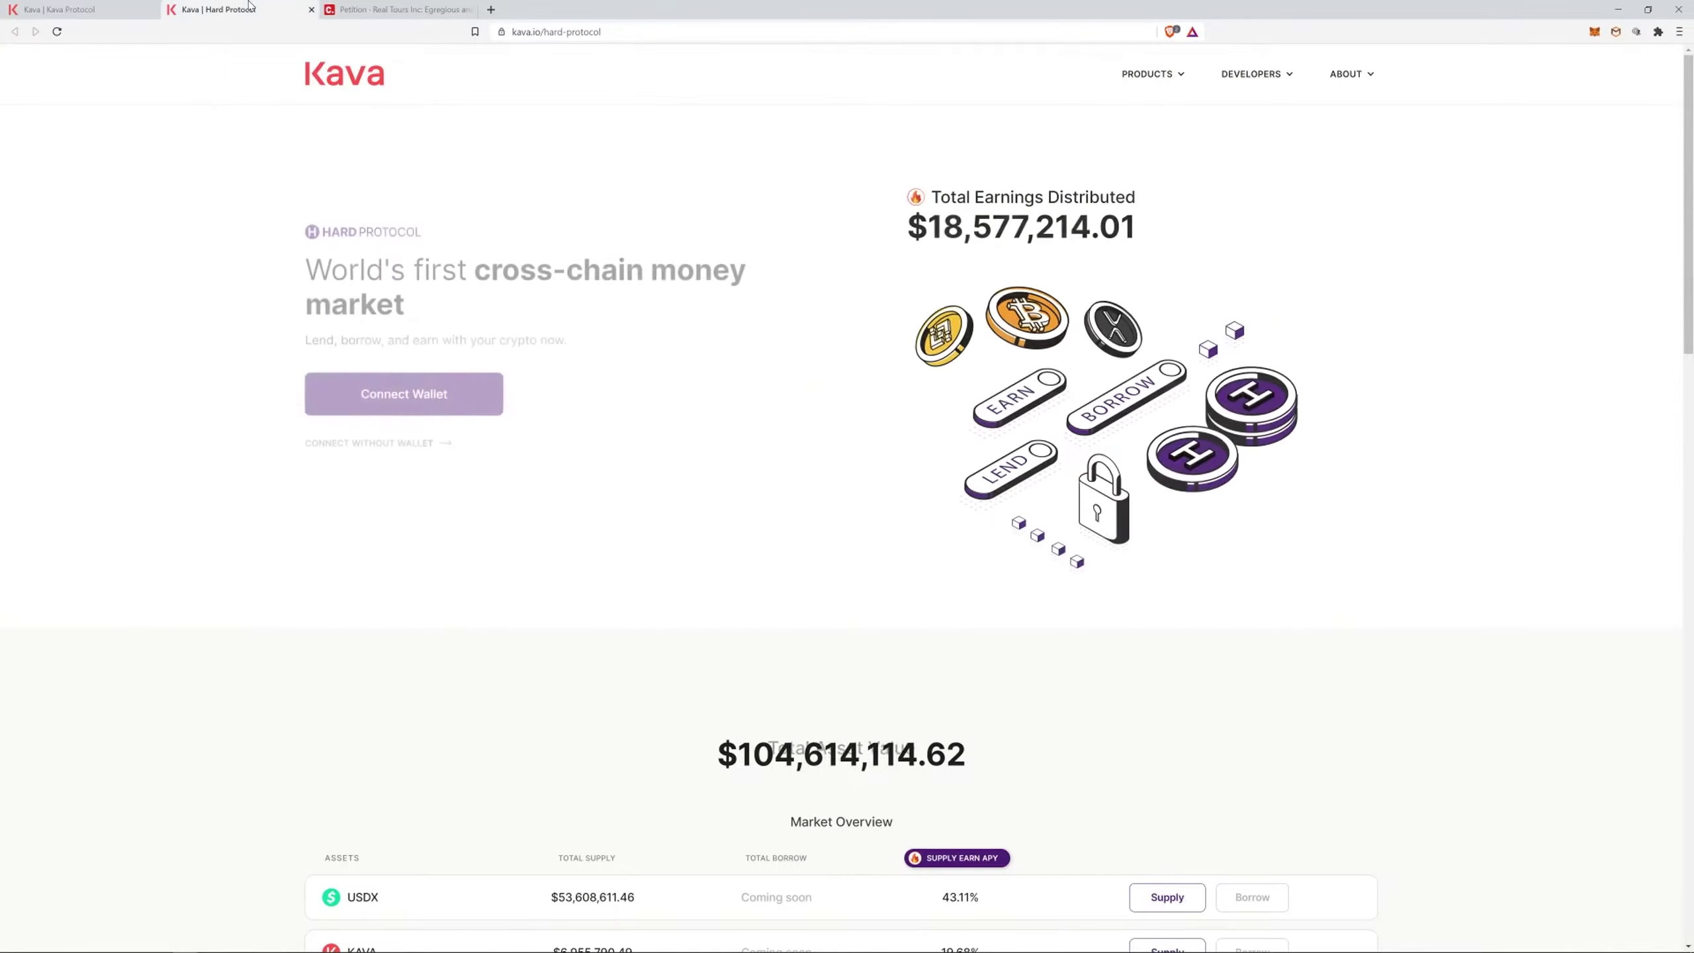
pyautogui.scroll(-6, 565, 363)
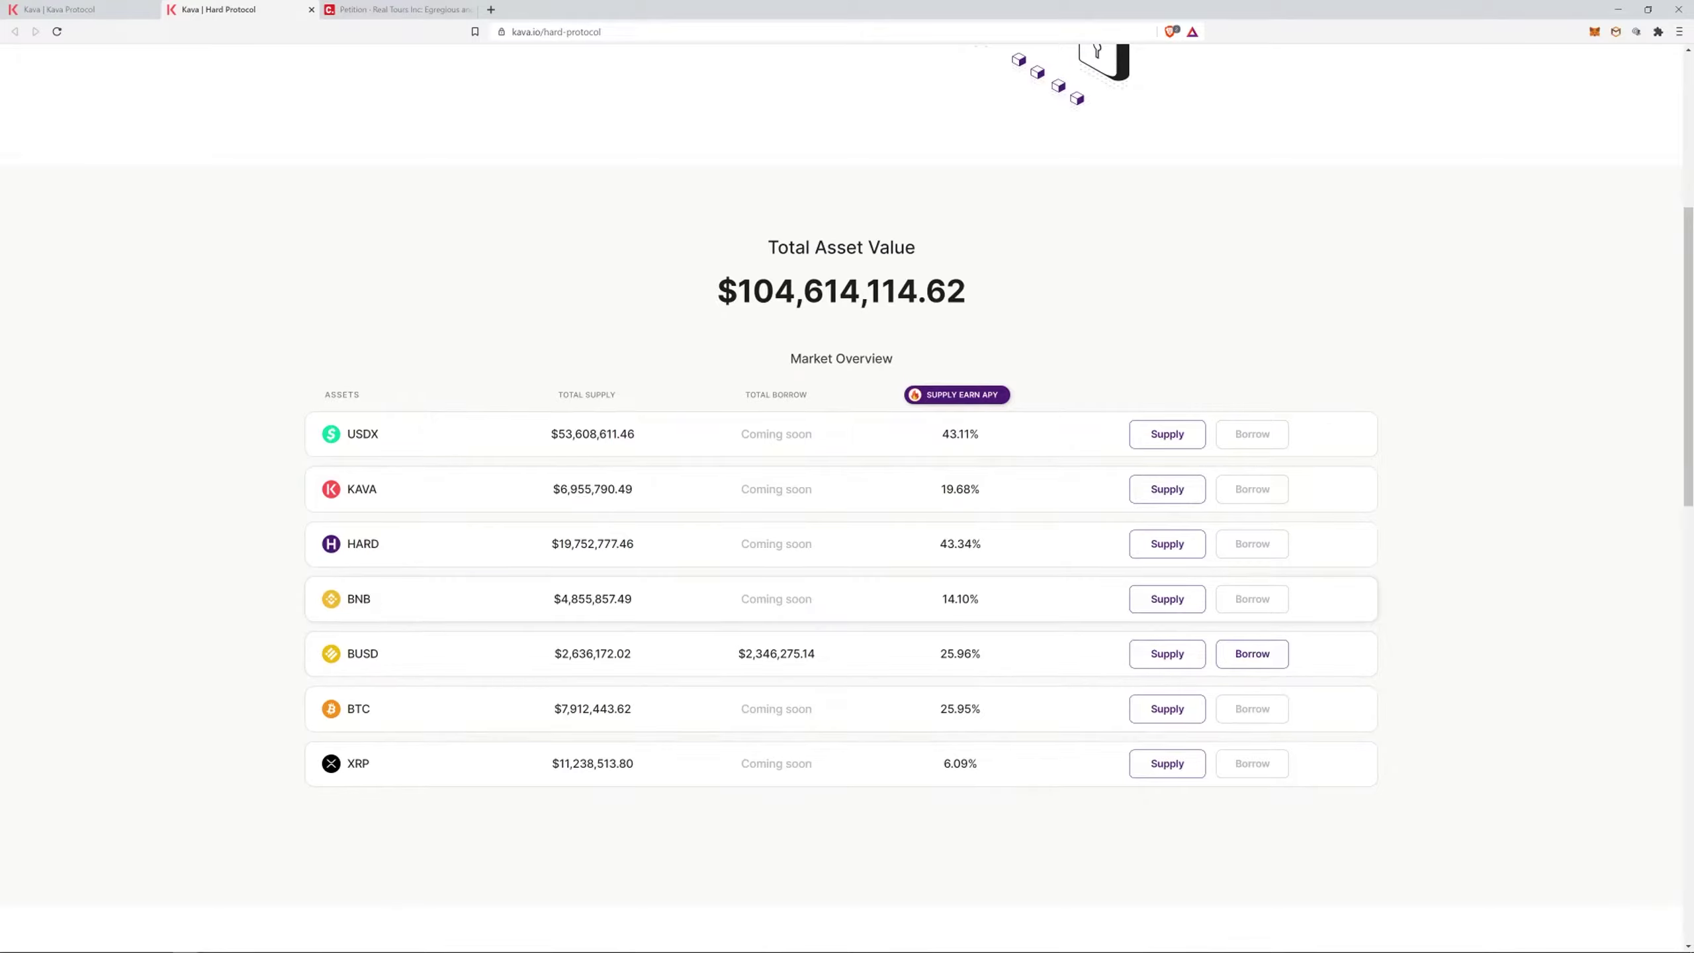
pyautogui.scroll(5, 390, 561)
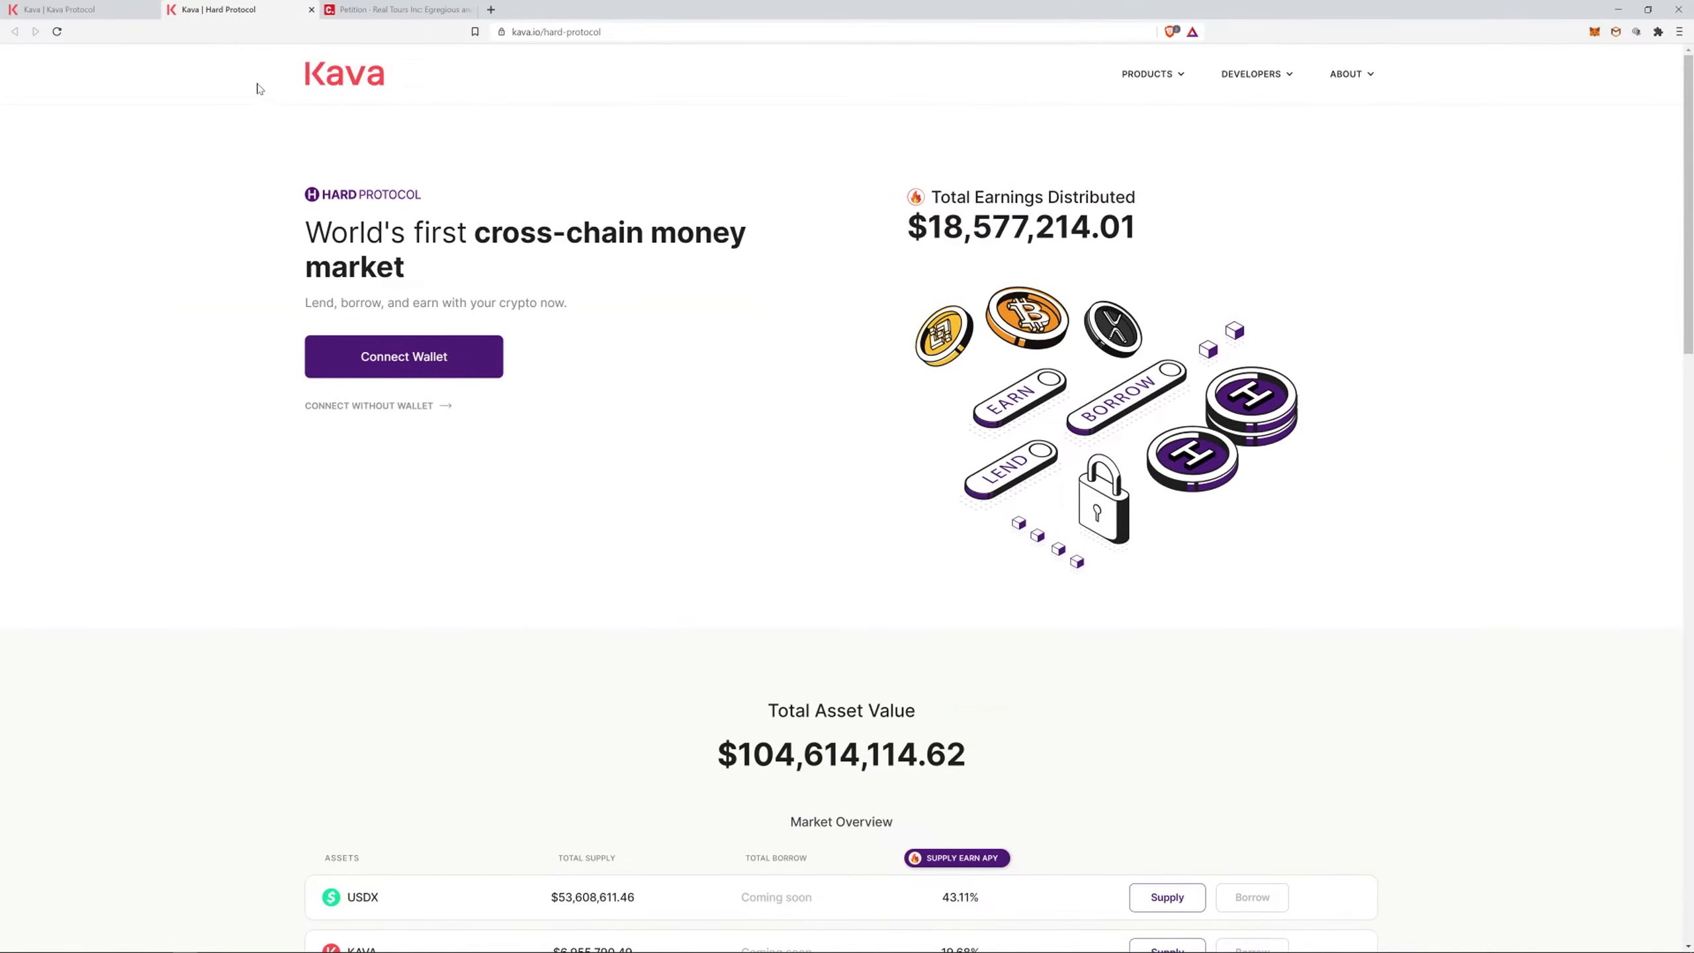
# Close the Kava Protocol tab and open the Kava web app from Hard Protocol to connect a wallet.
pyautogui.click(375, 9)
pyautogui.click(270, 8)
pyautogui.click(120, 9)
pyautogui.click(153, 9)
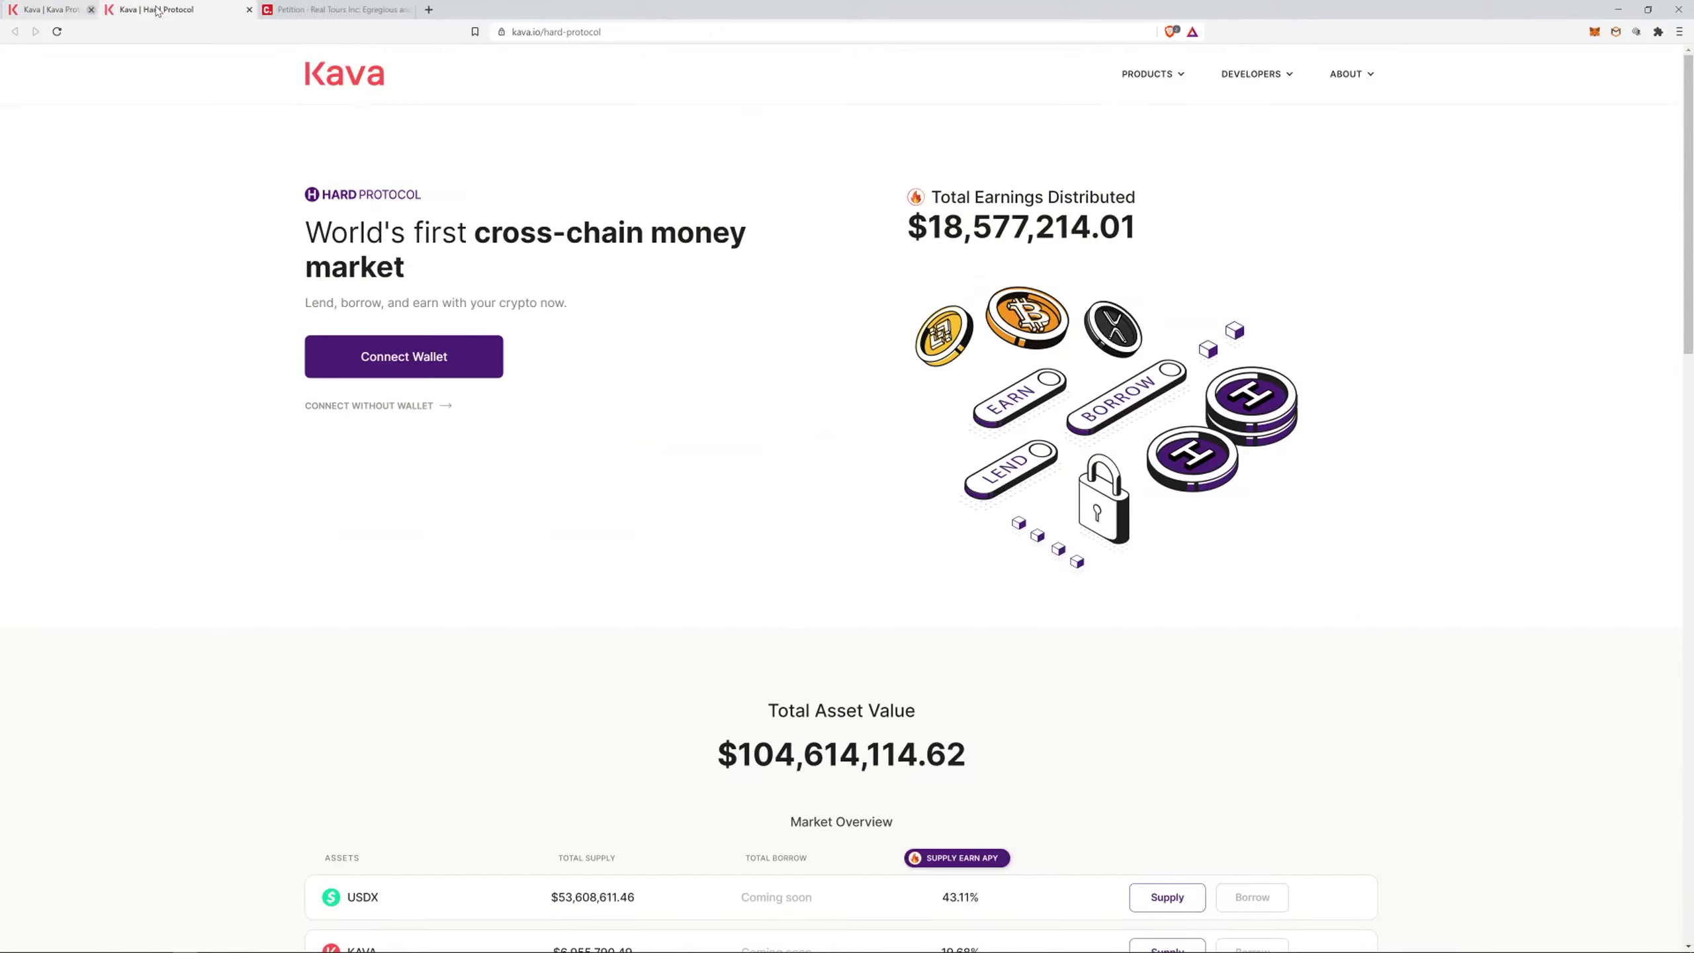
pyautogui.click(431, 357)
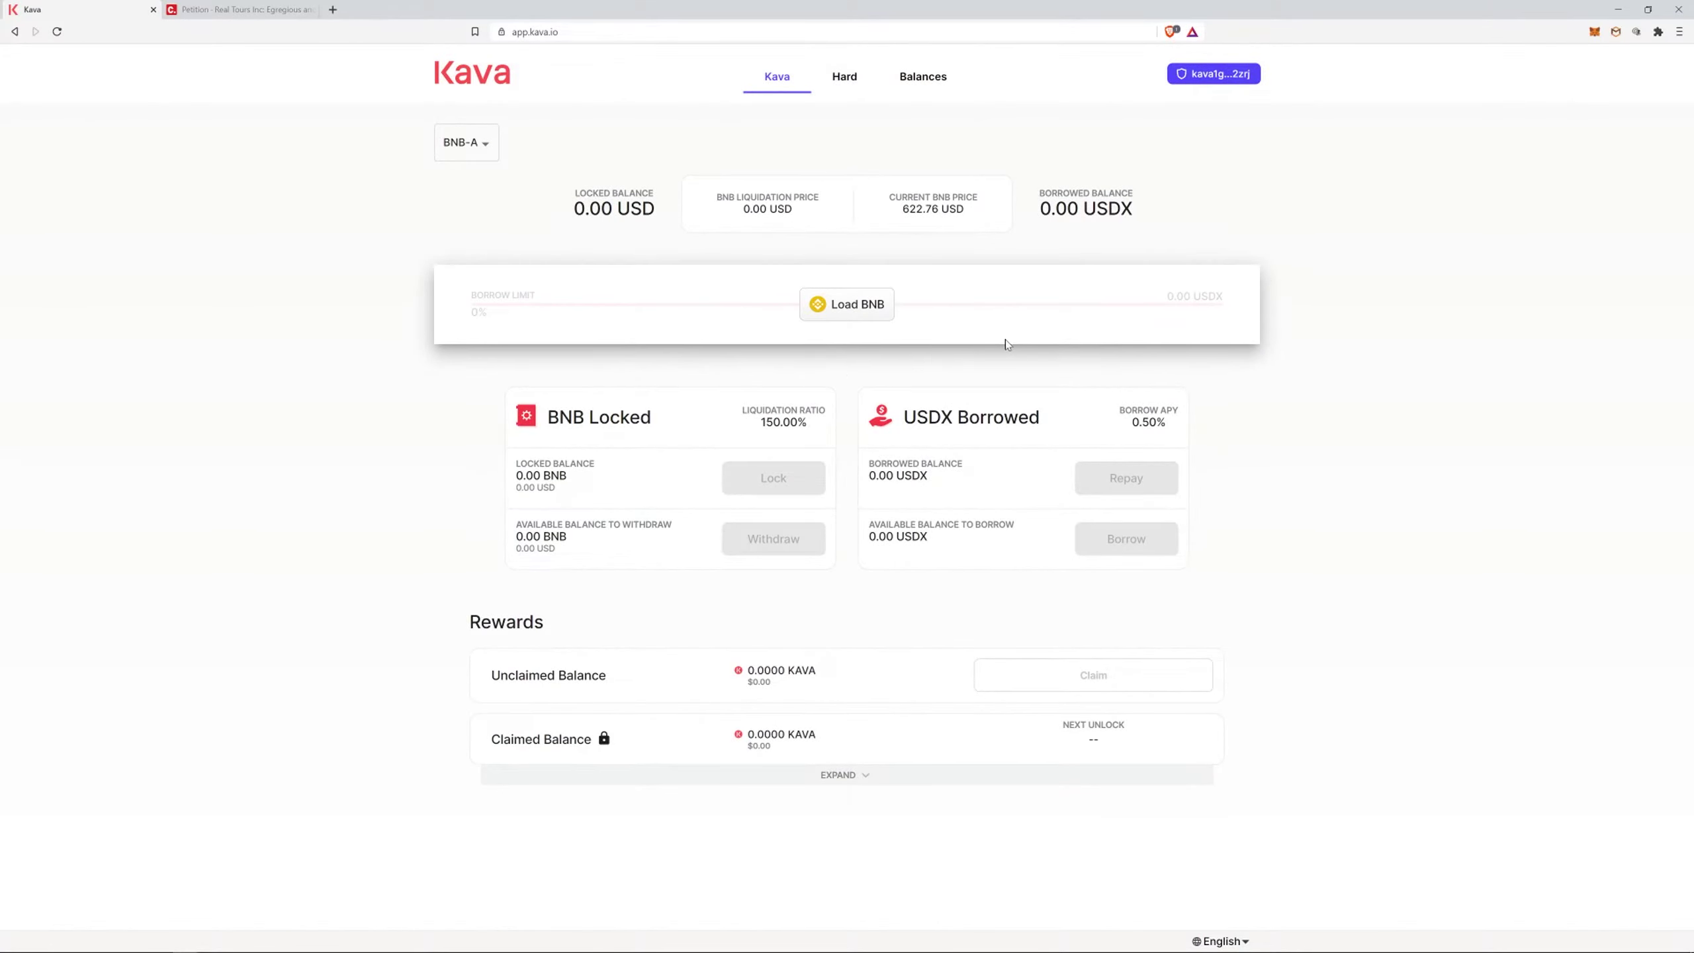
# Load the full 0.7237 BNB balance ($450.68) into the Kava account, approving via Trust Wallet.
pyautogui.click(912, 79)
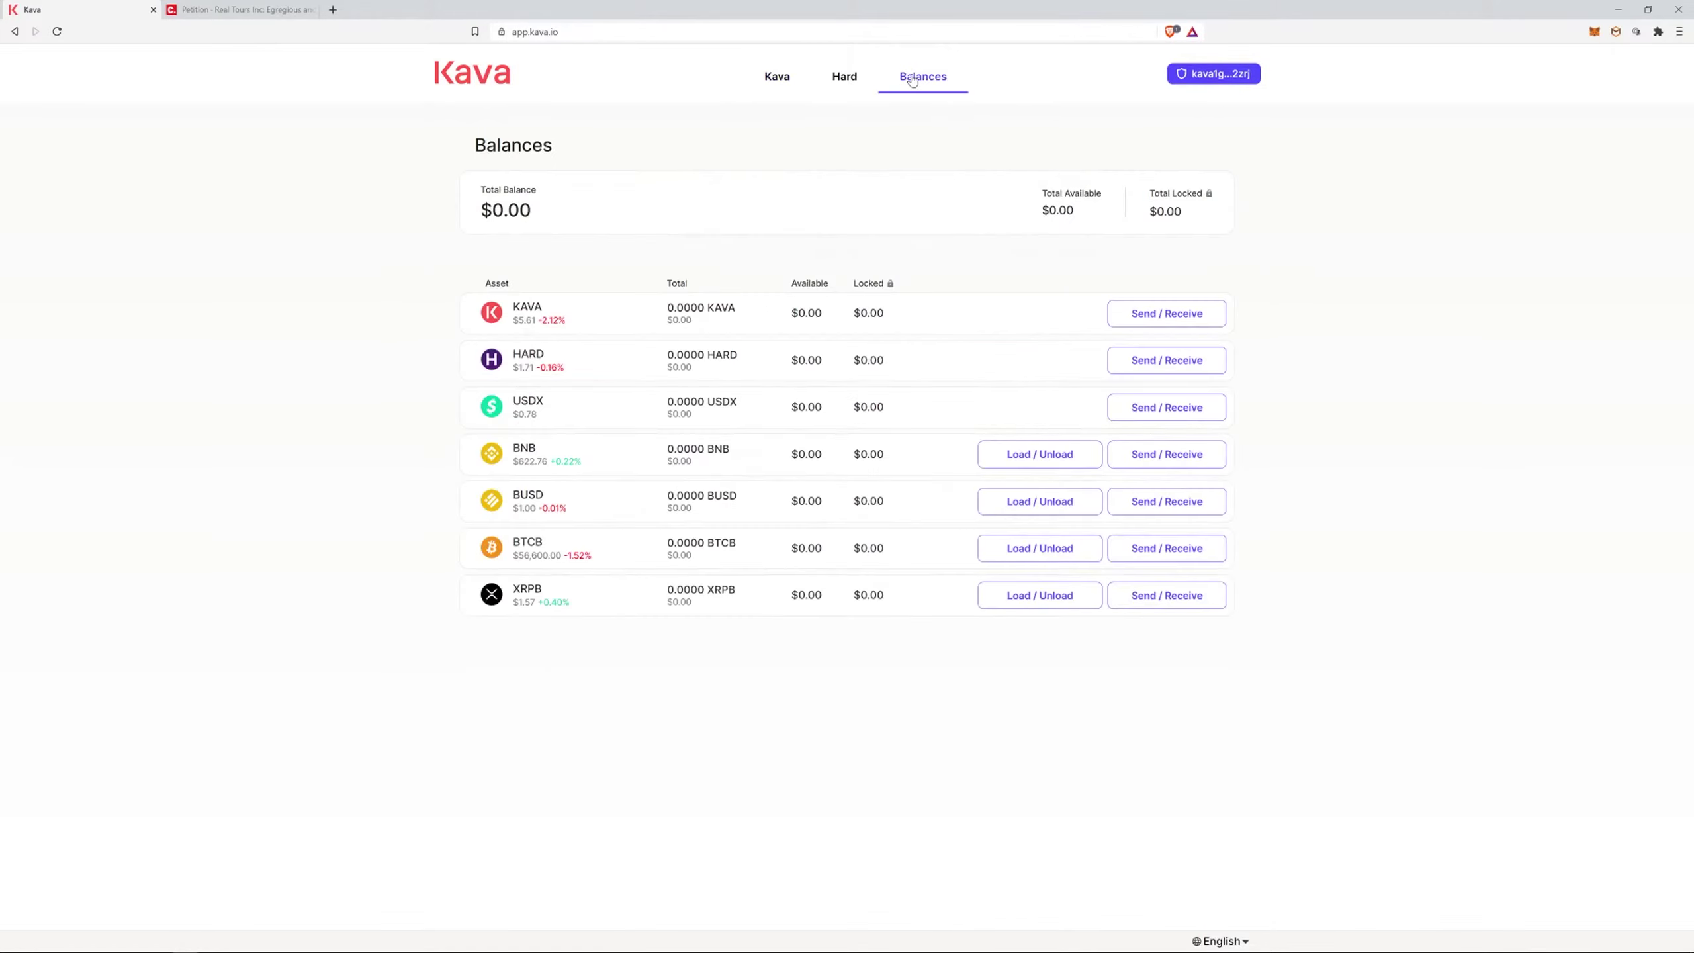
pyautogui.click(1041, 455)
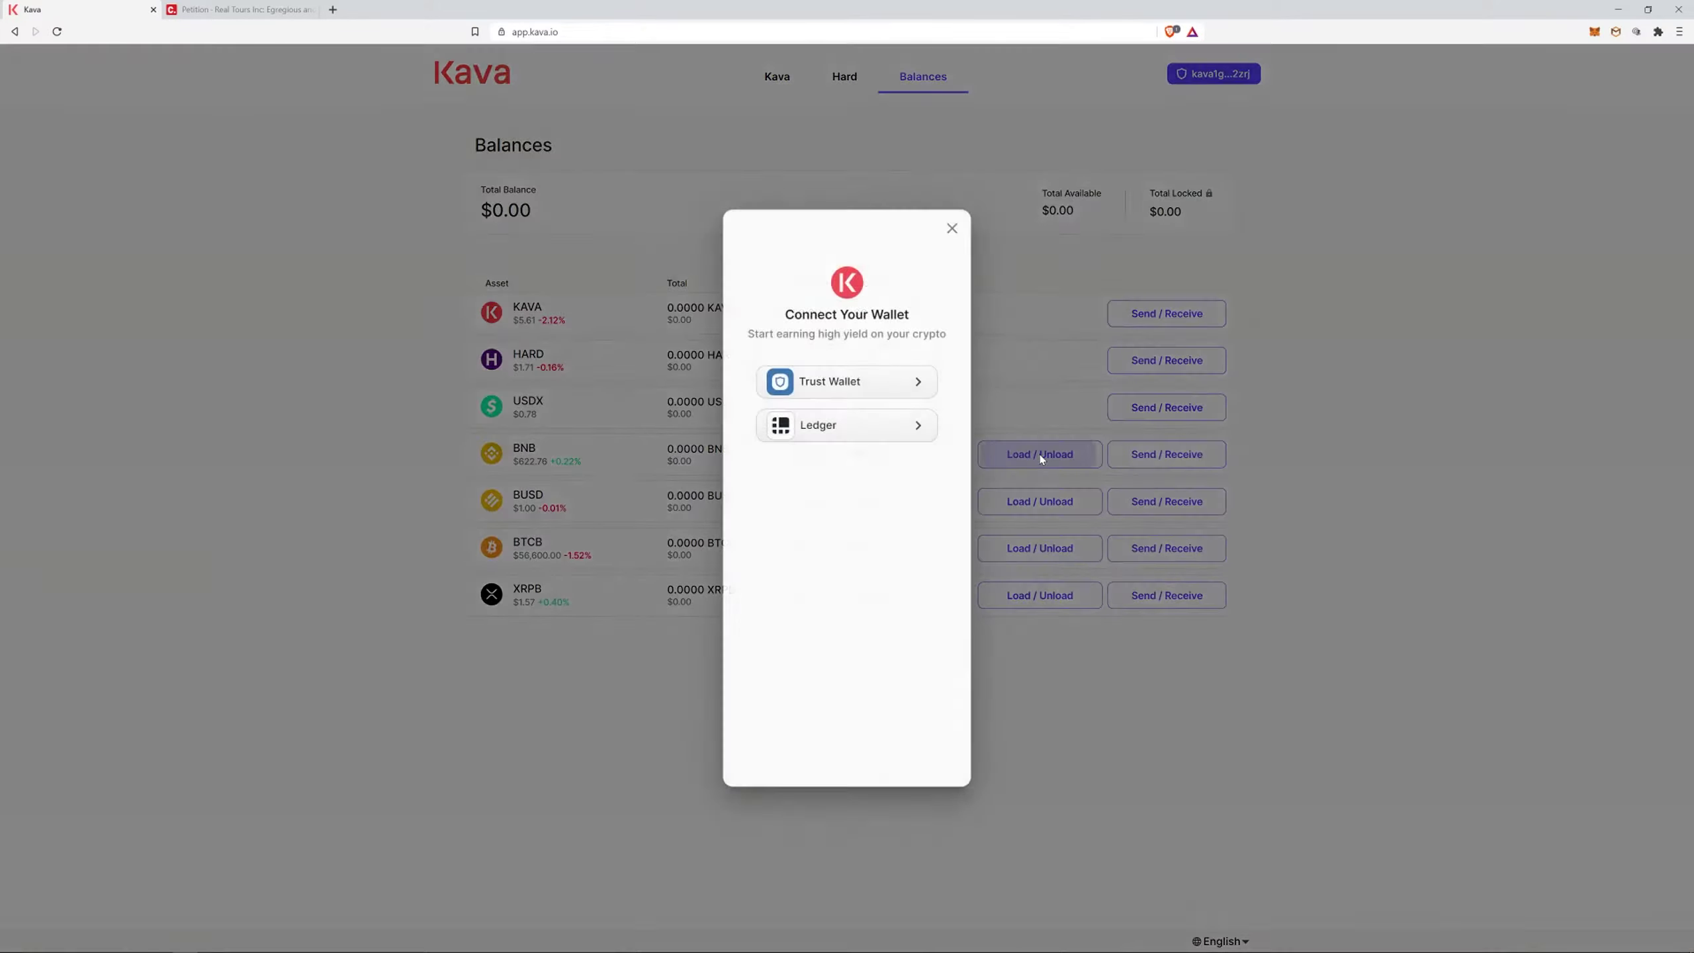
pyautogui.click(878, 391)
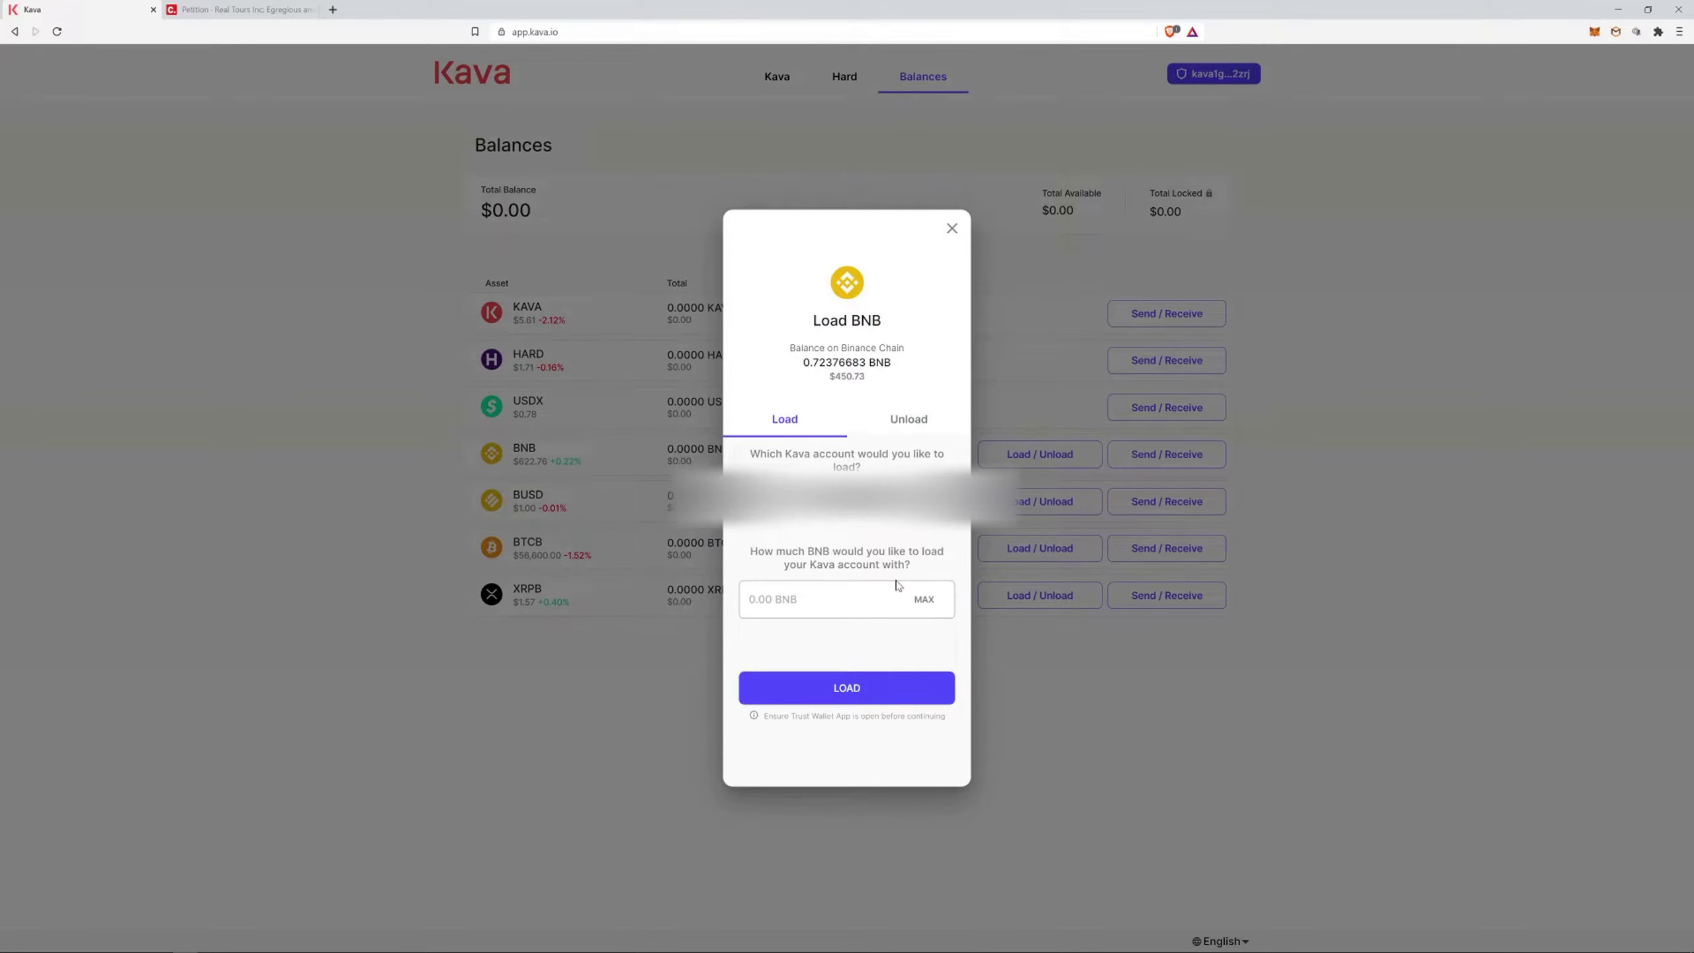
pyautogui.click(924, 599)
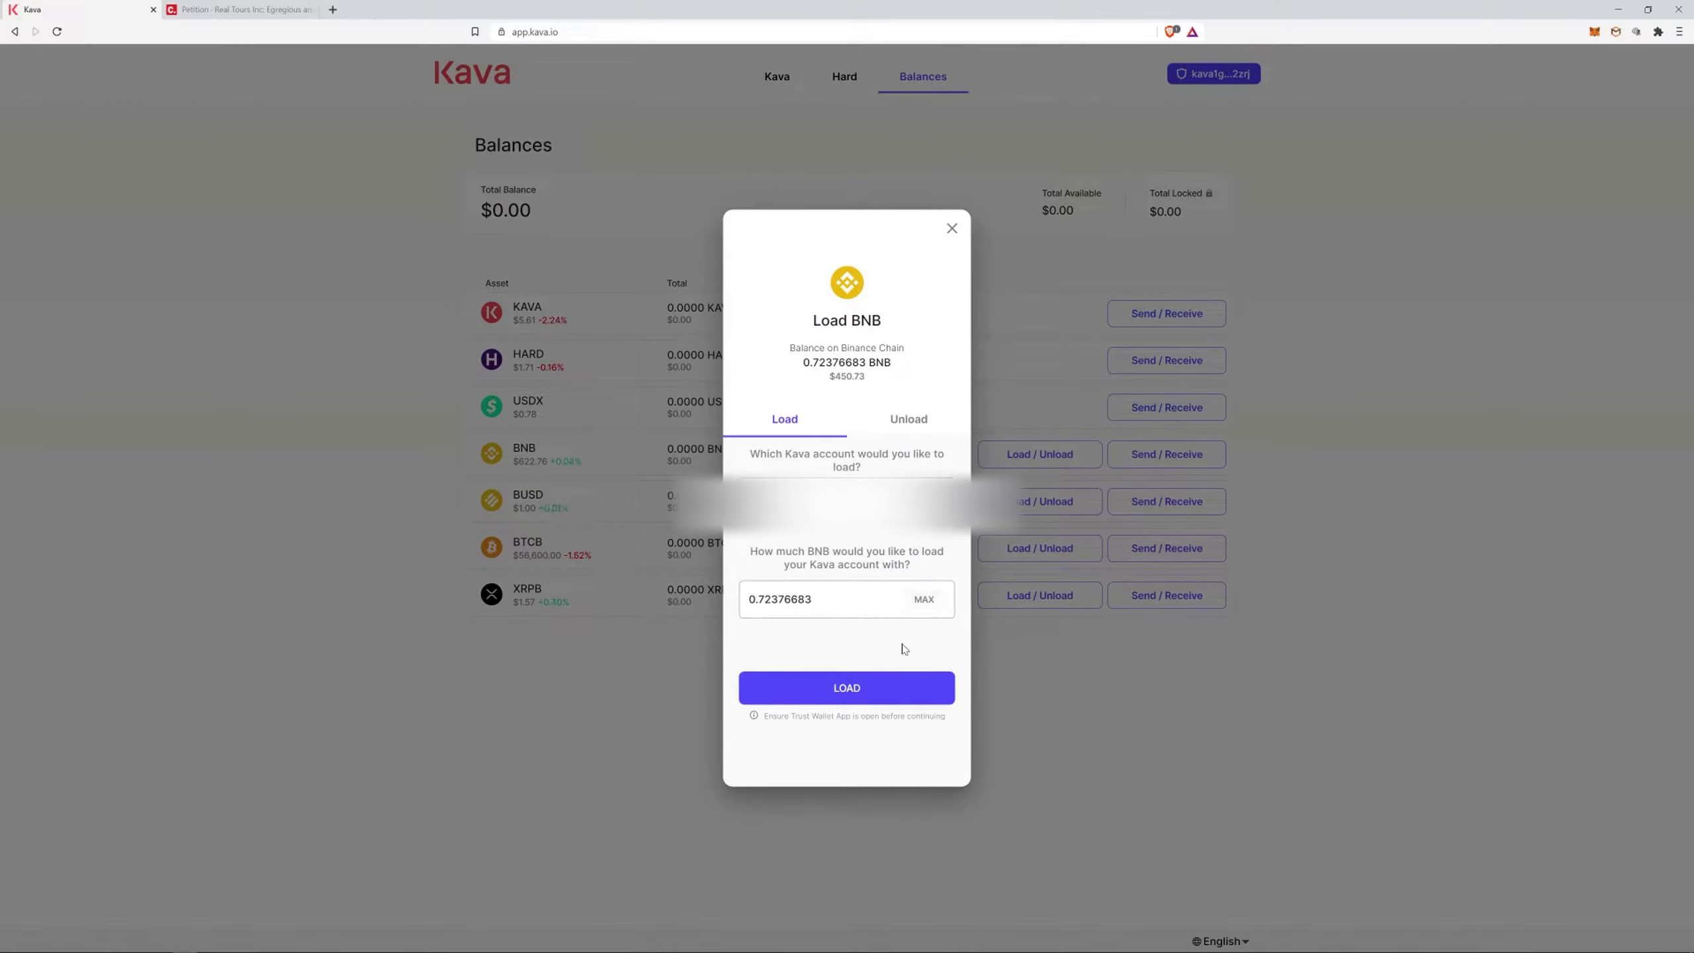
pyautogui.click(877, 686)
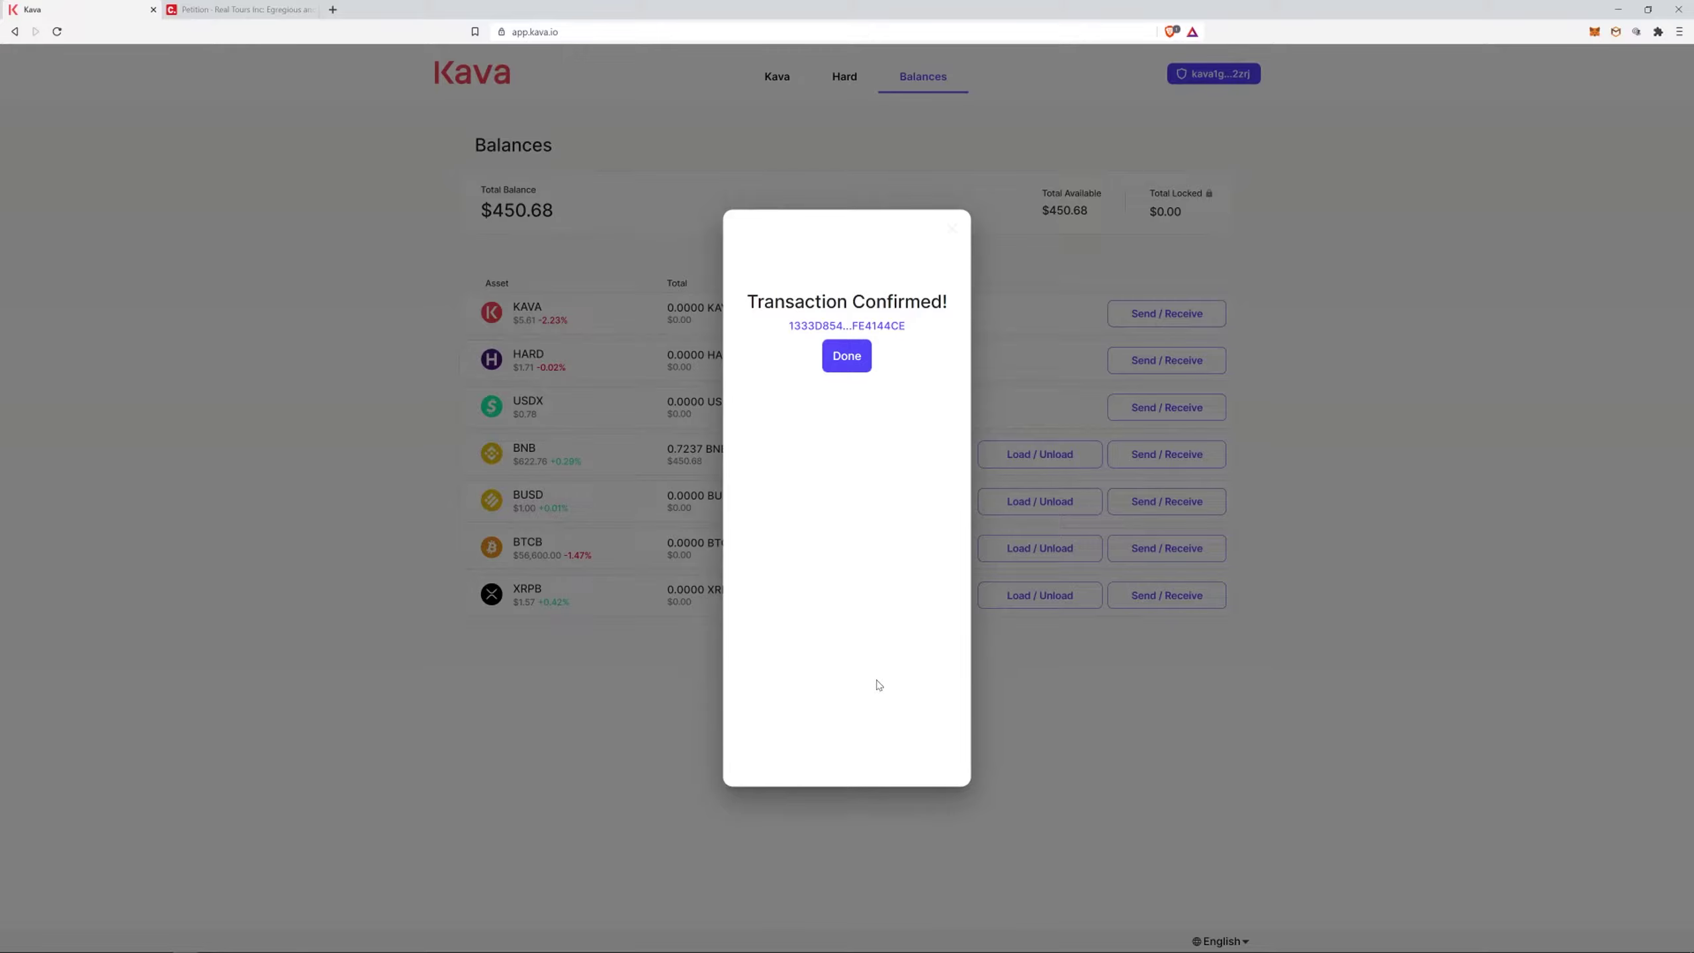
# Dismiss the transaction confirmation and go to the BNB-A vault page.
pyautogui.click(864, 362)
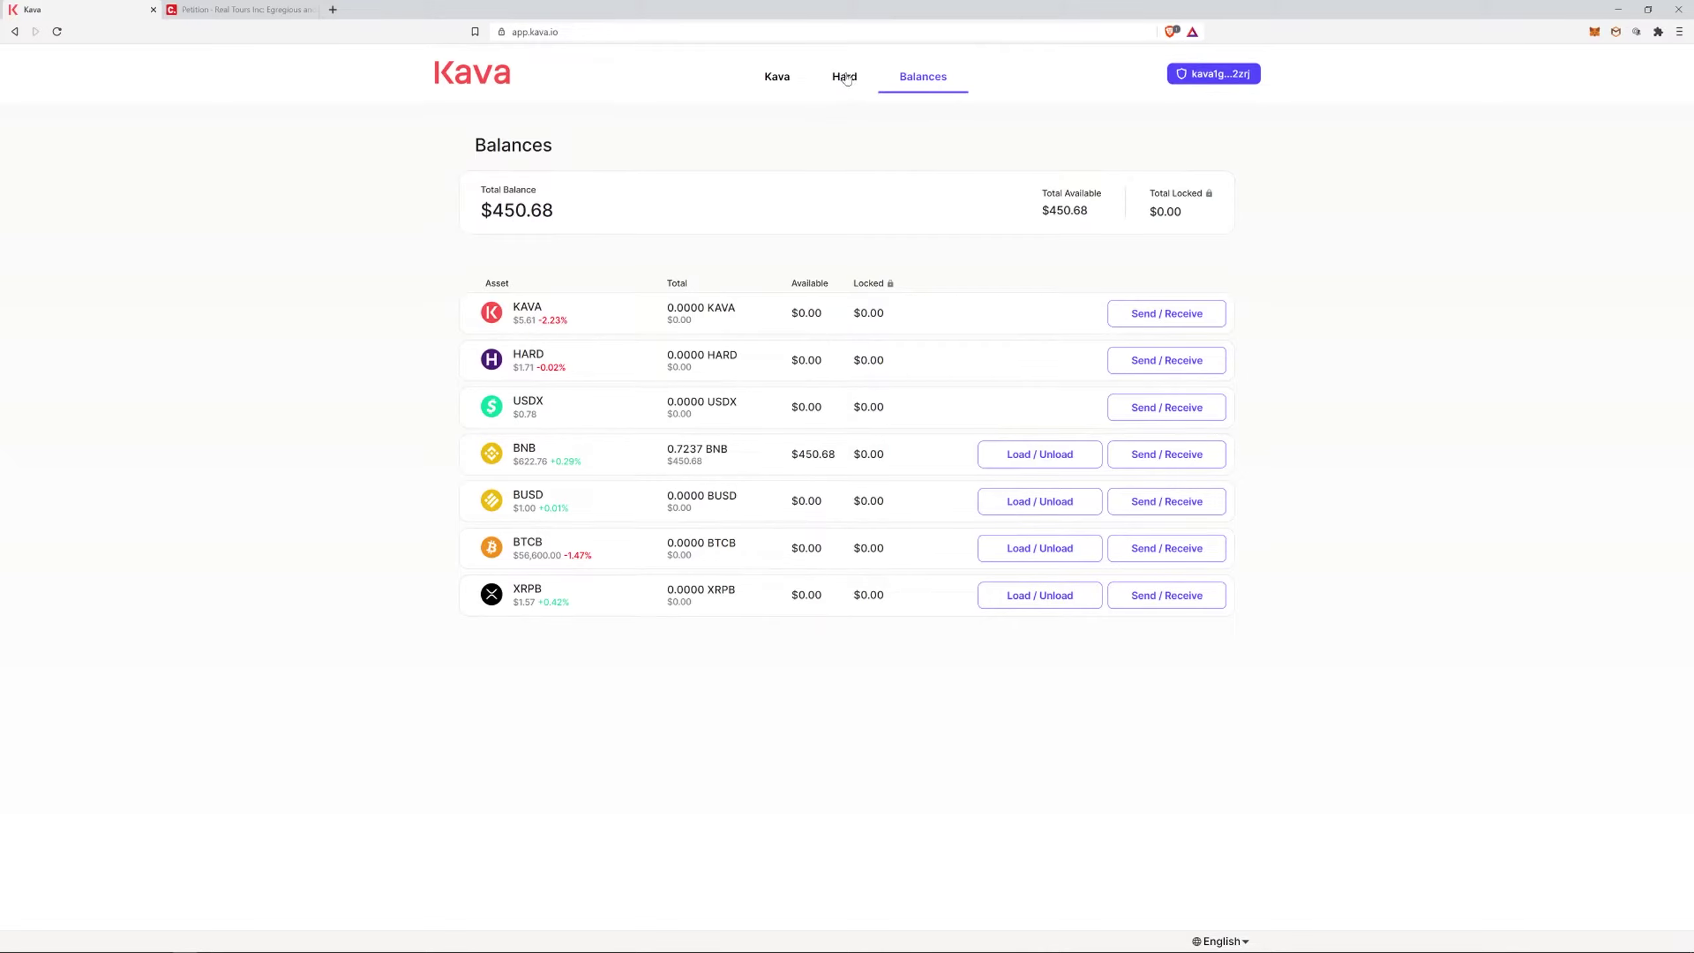
pyautogui.click(782, 76)
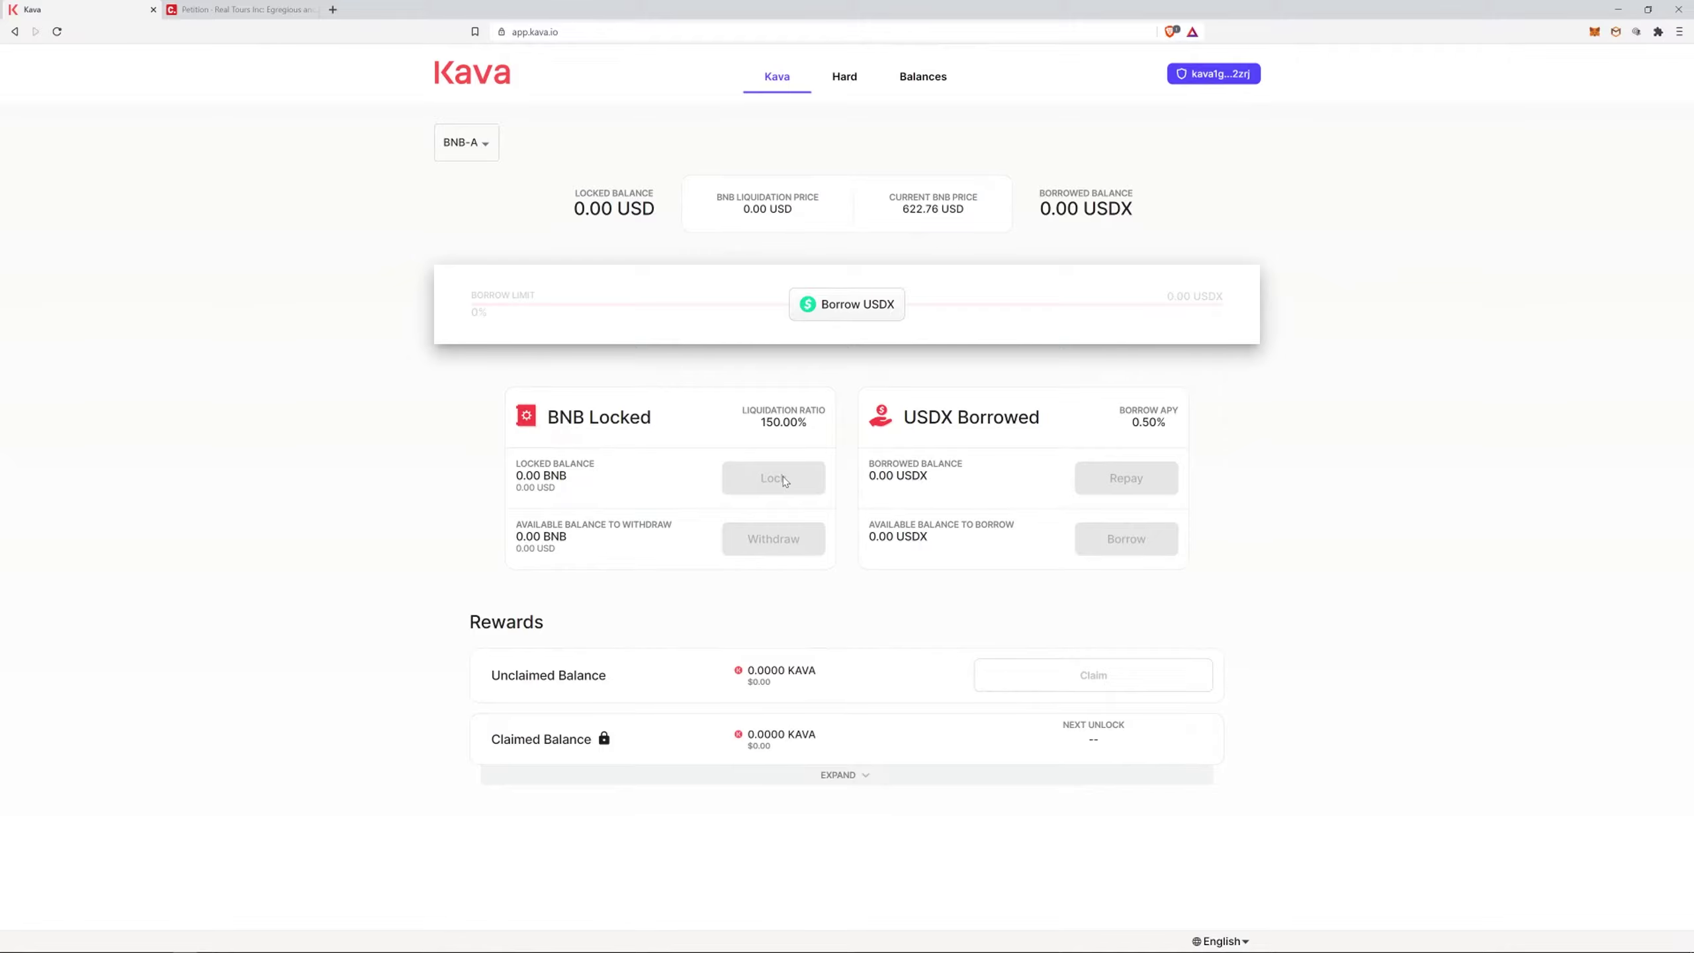
# Fill Lock & Borrow with 0.72368183 BNB, 163.883671 USDX safe max, and a 0 KAVA fee.
pyautogui.click(809, 305)
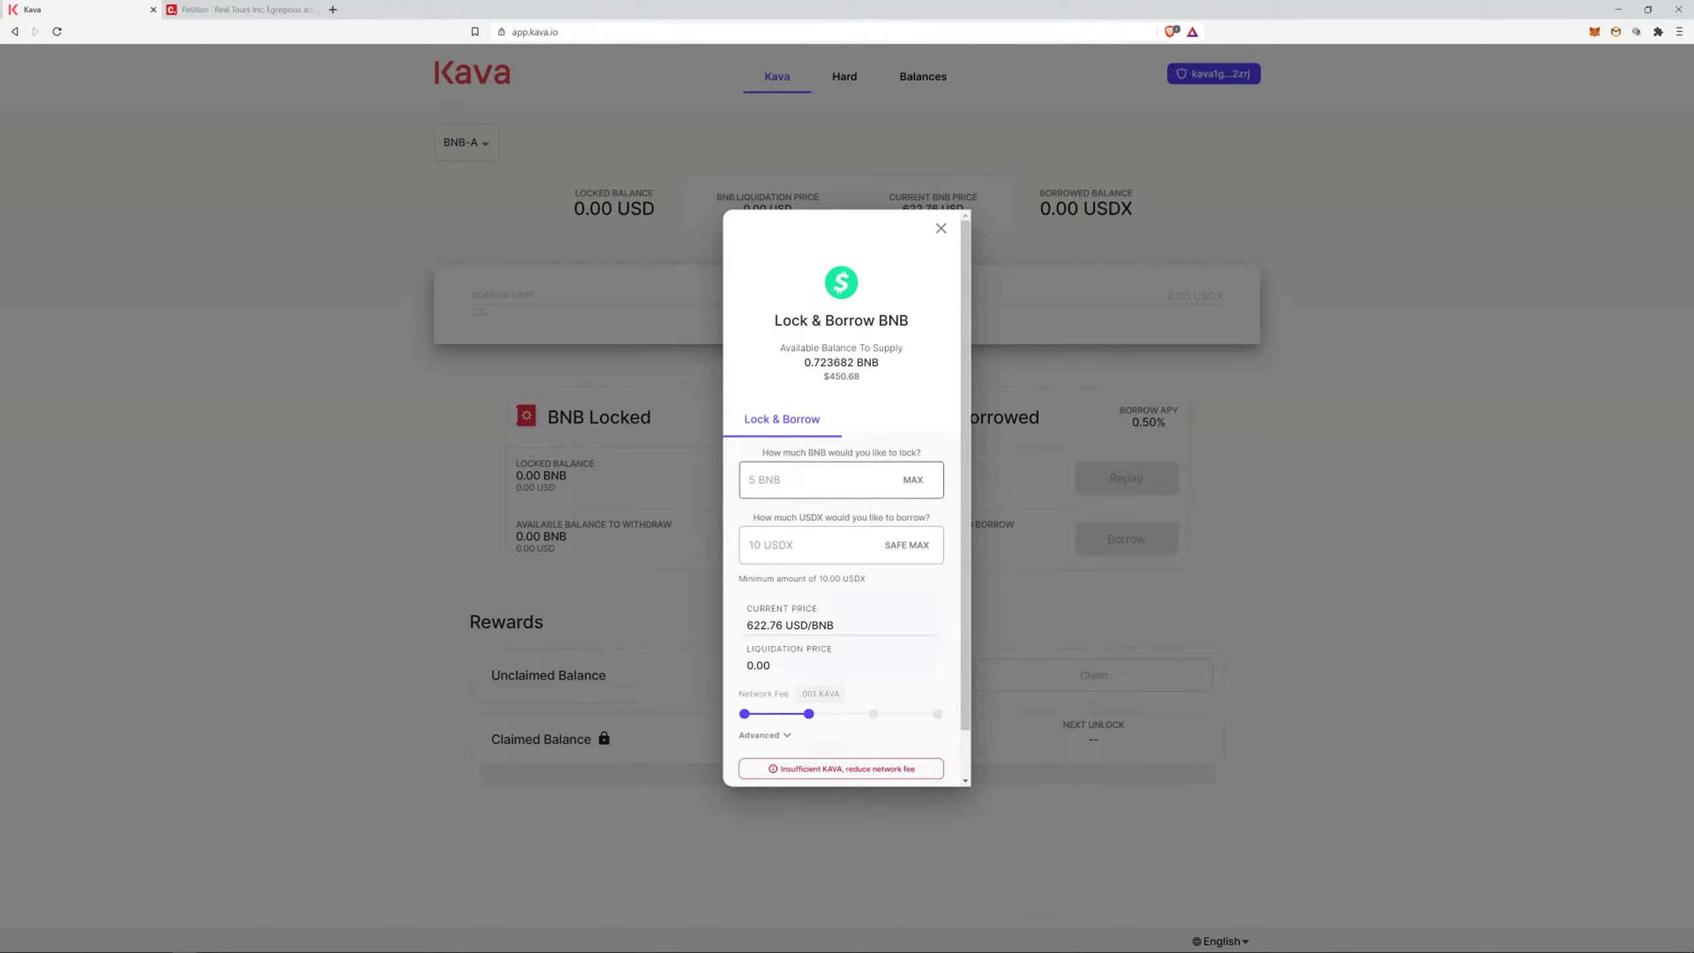
pyautogui.click(911, 480)
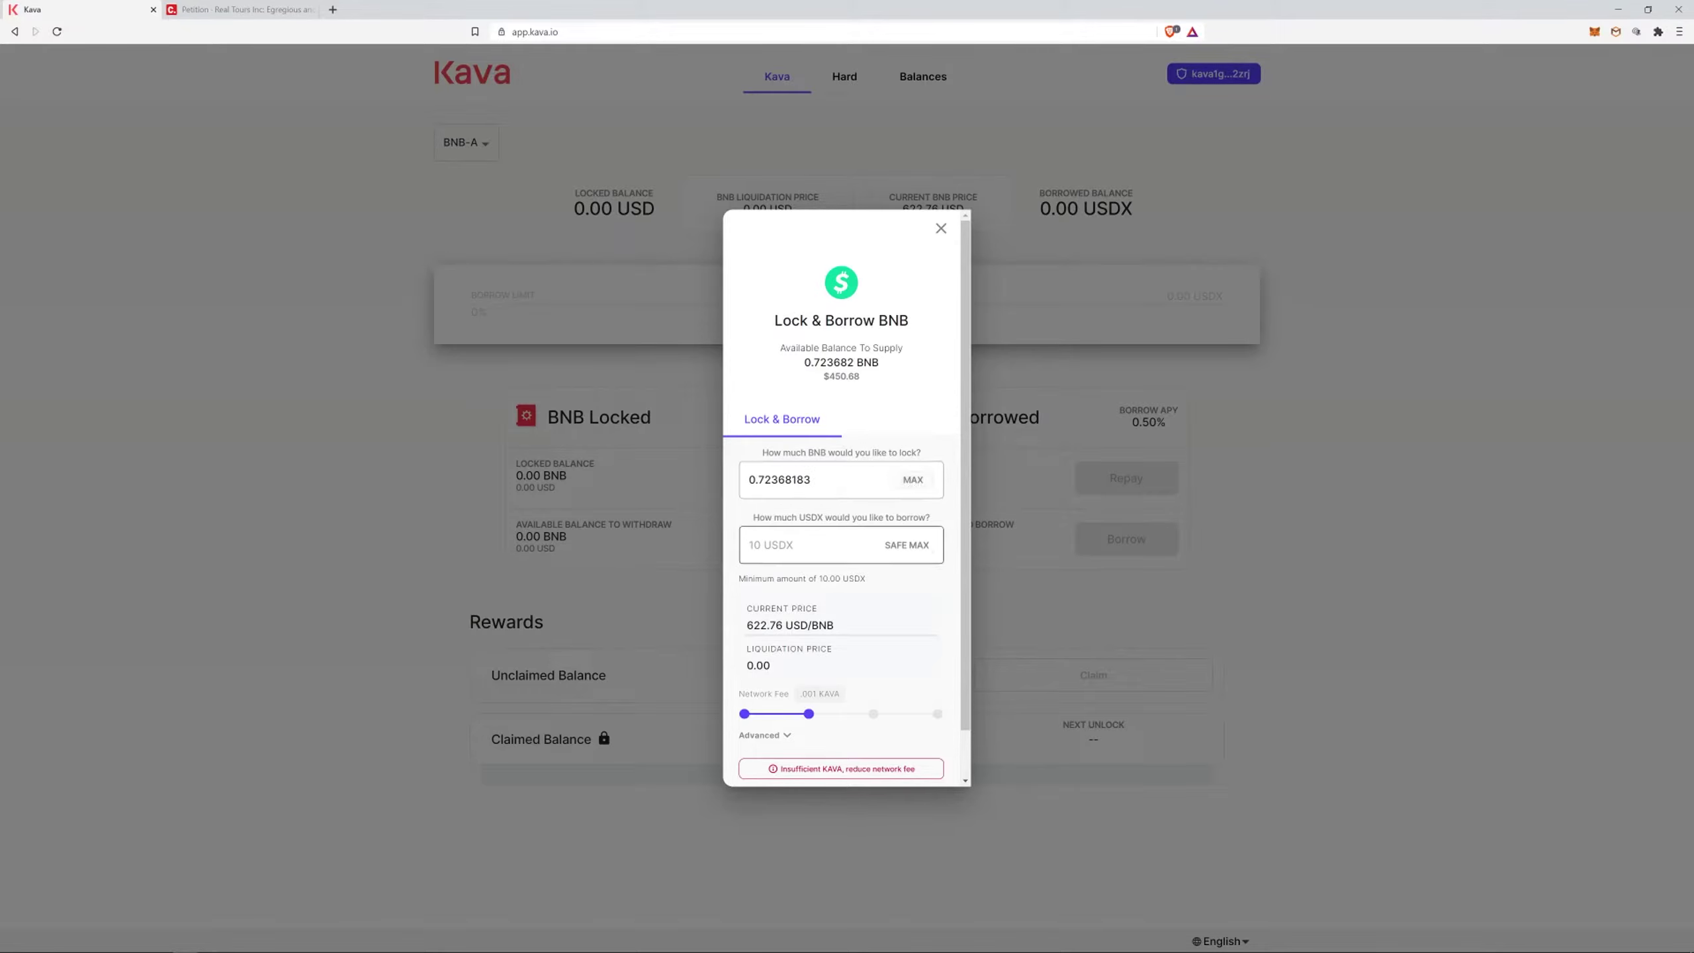
pyautogui.click(897, 548)
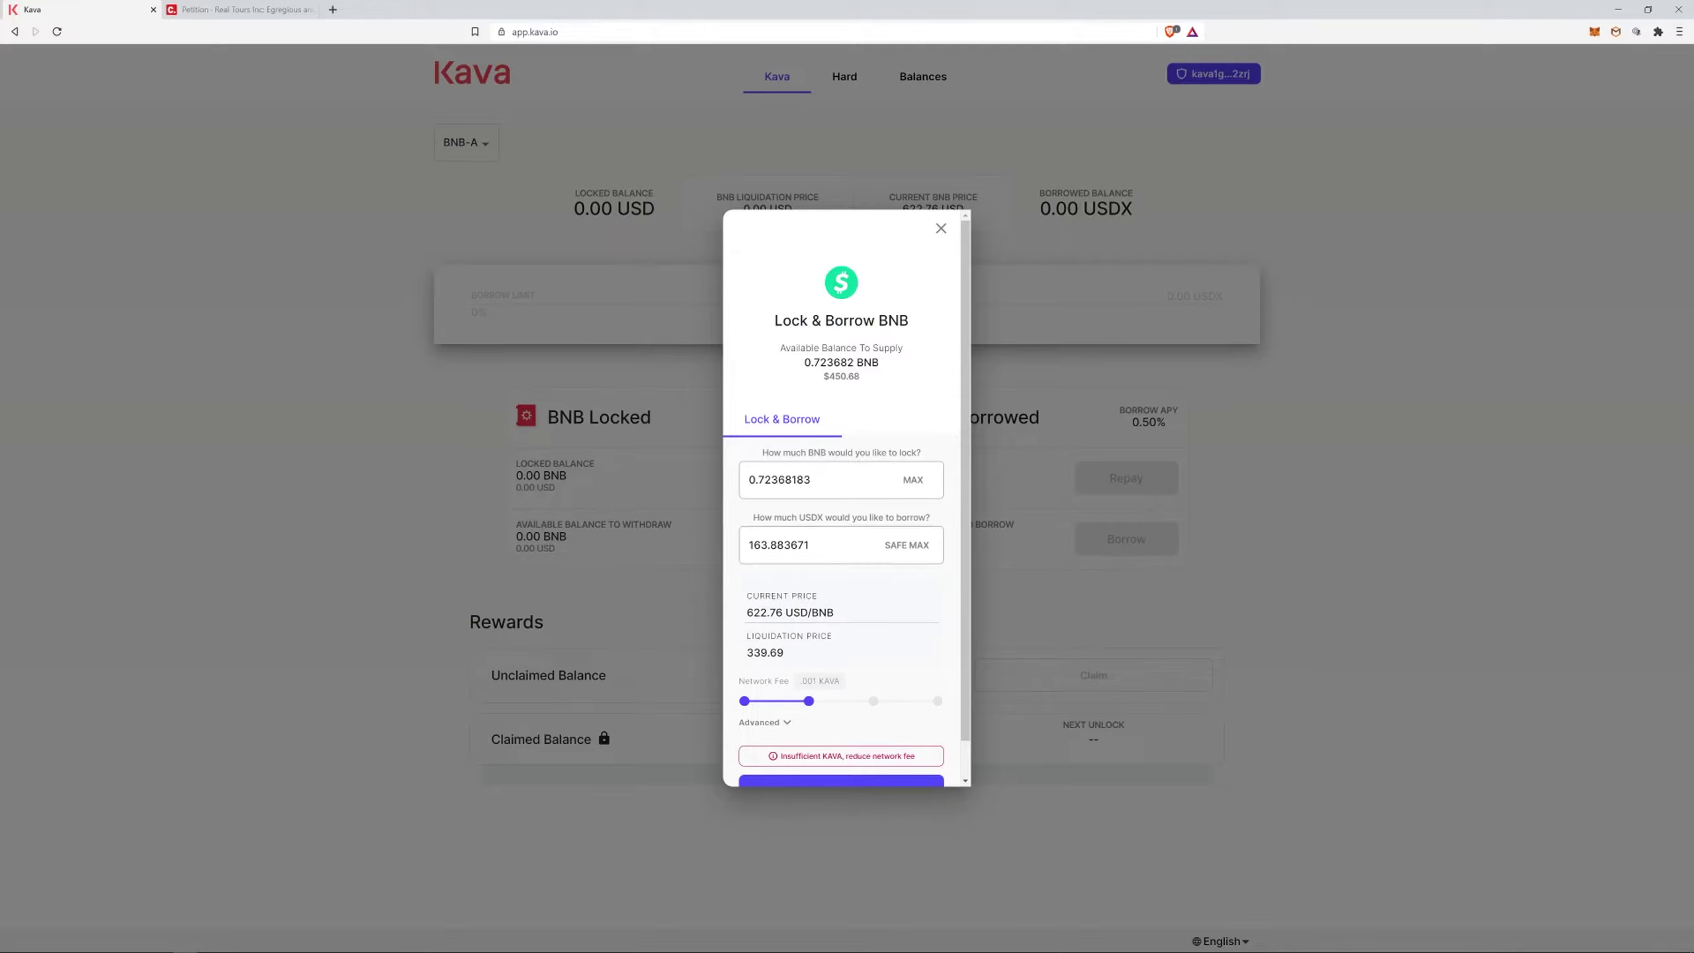
pyautogui.scroll(-1, 741, 714)
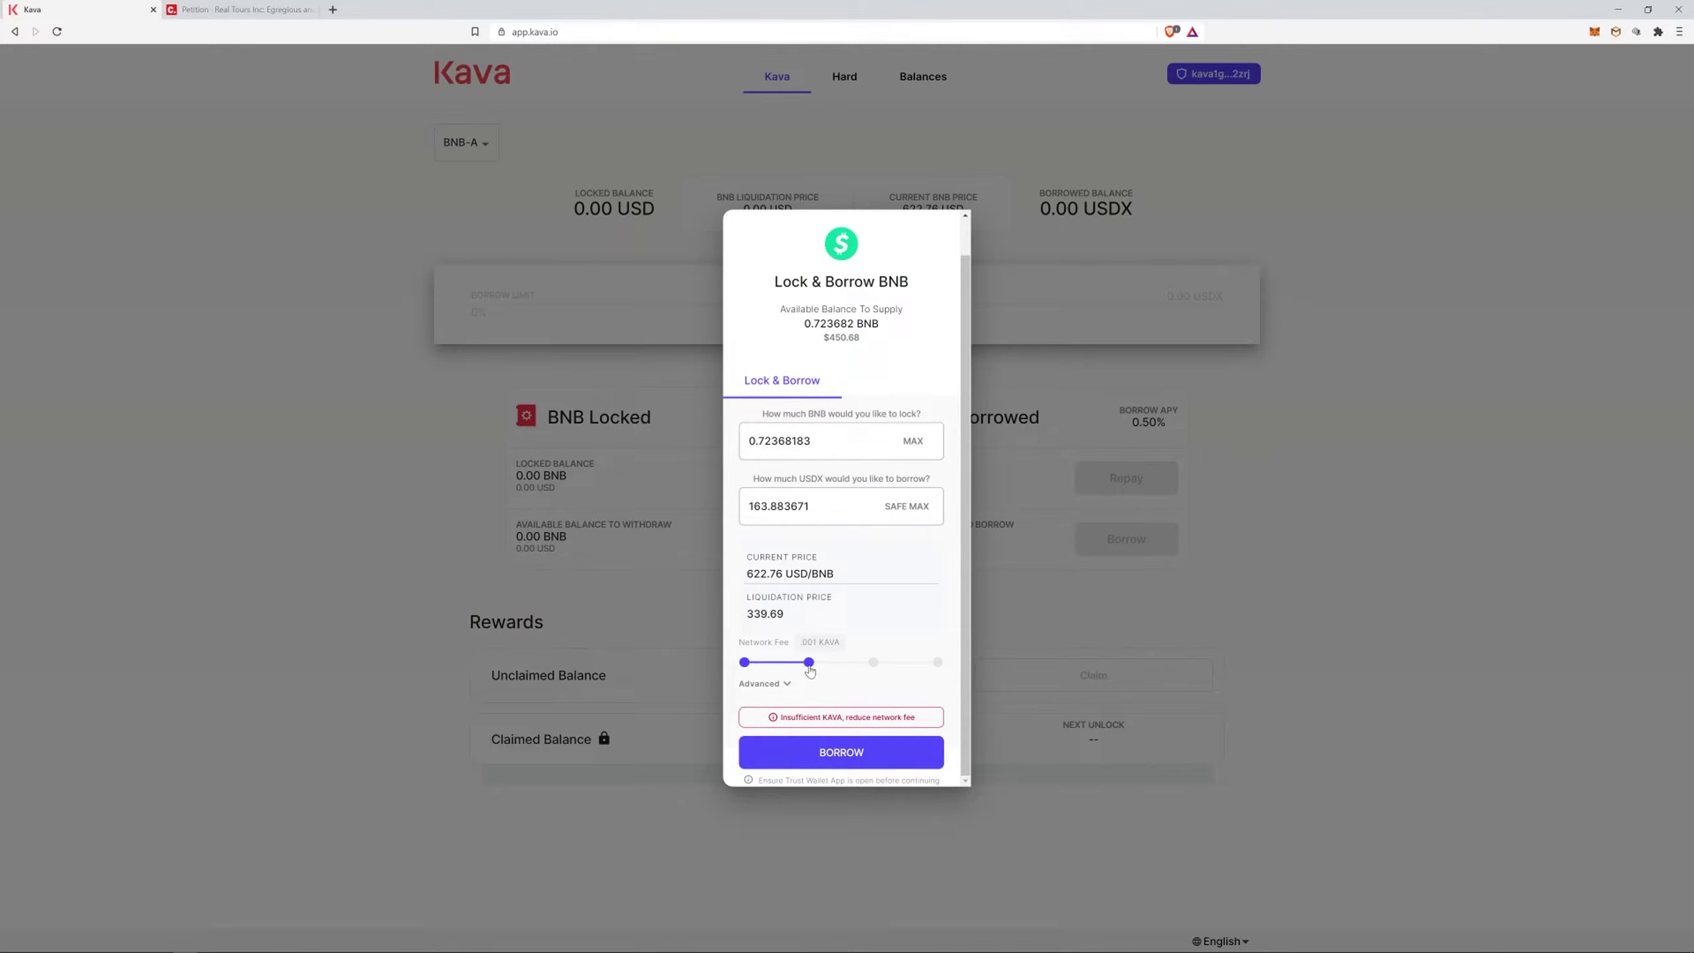
pyautogui.moveTo(810, 669); pyautogui.dragTo(746, 664)
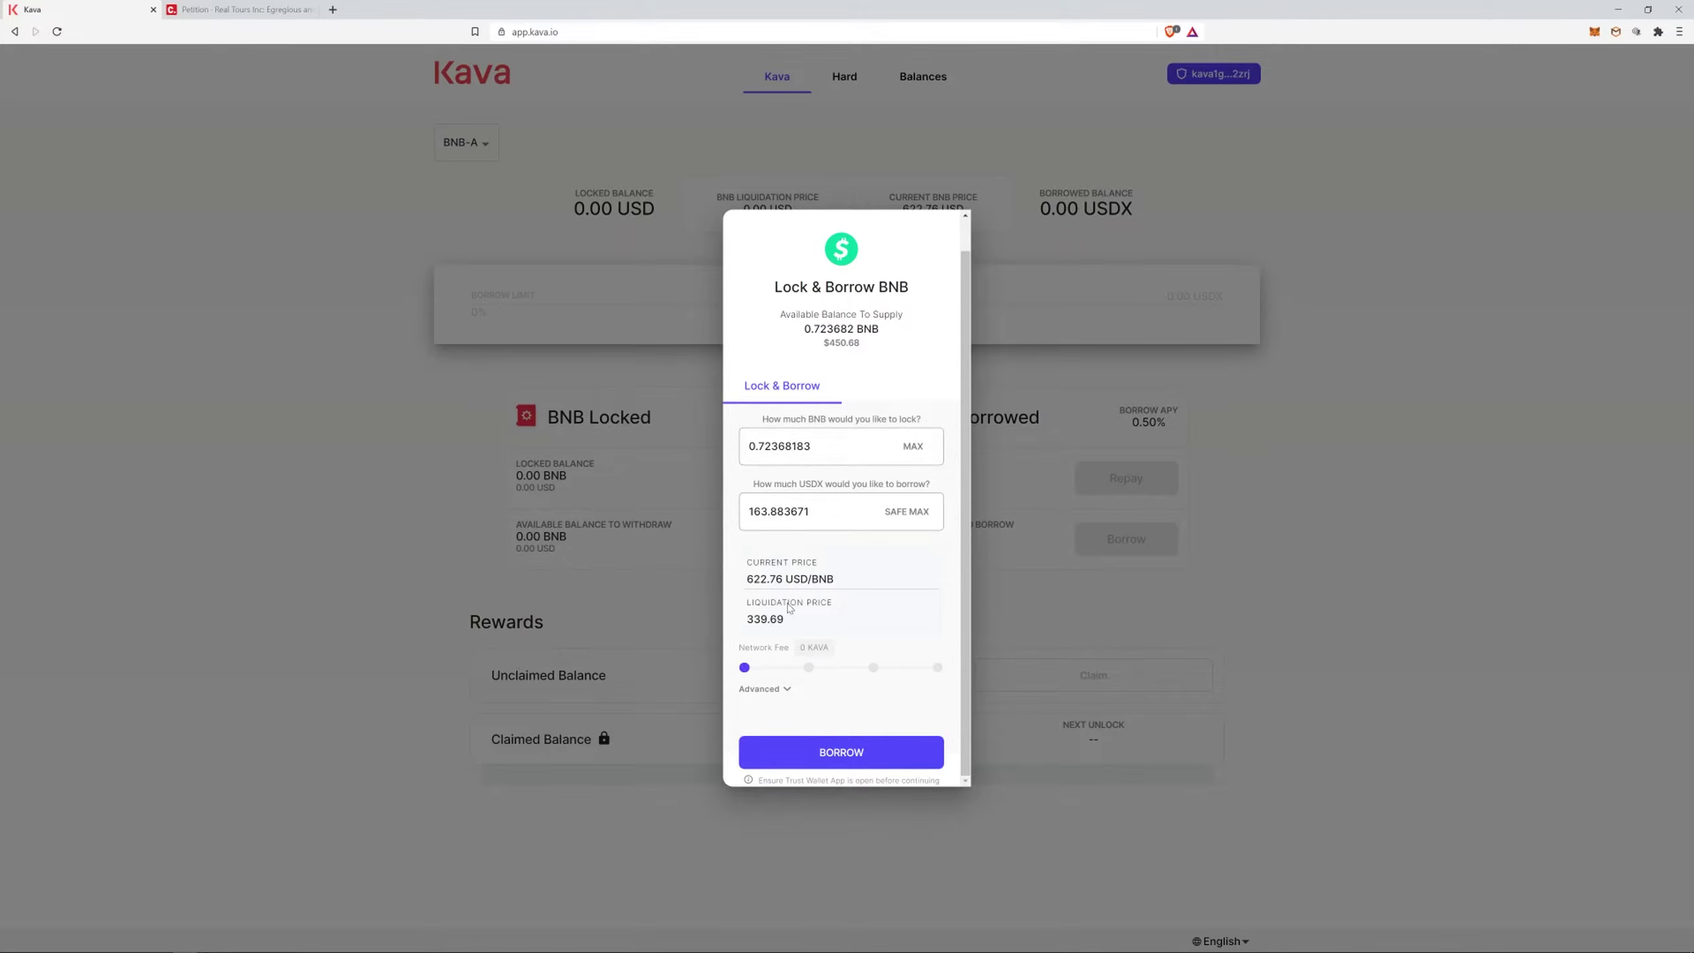
# Close the Lock & Borrow form and reopen it with both amounts blank.
pyautogui.click(1472, 318)
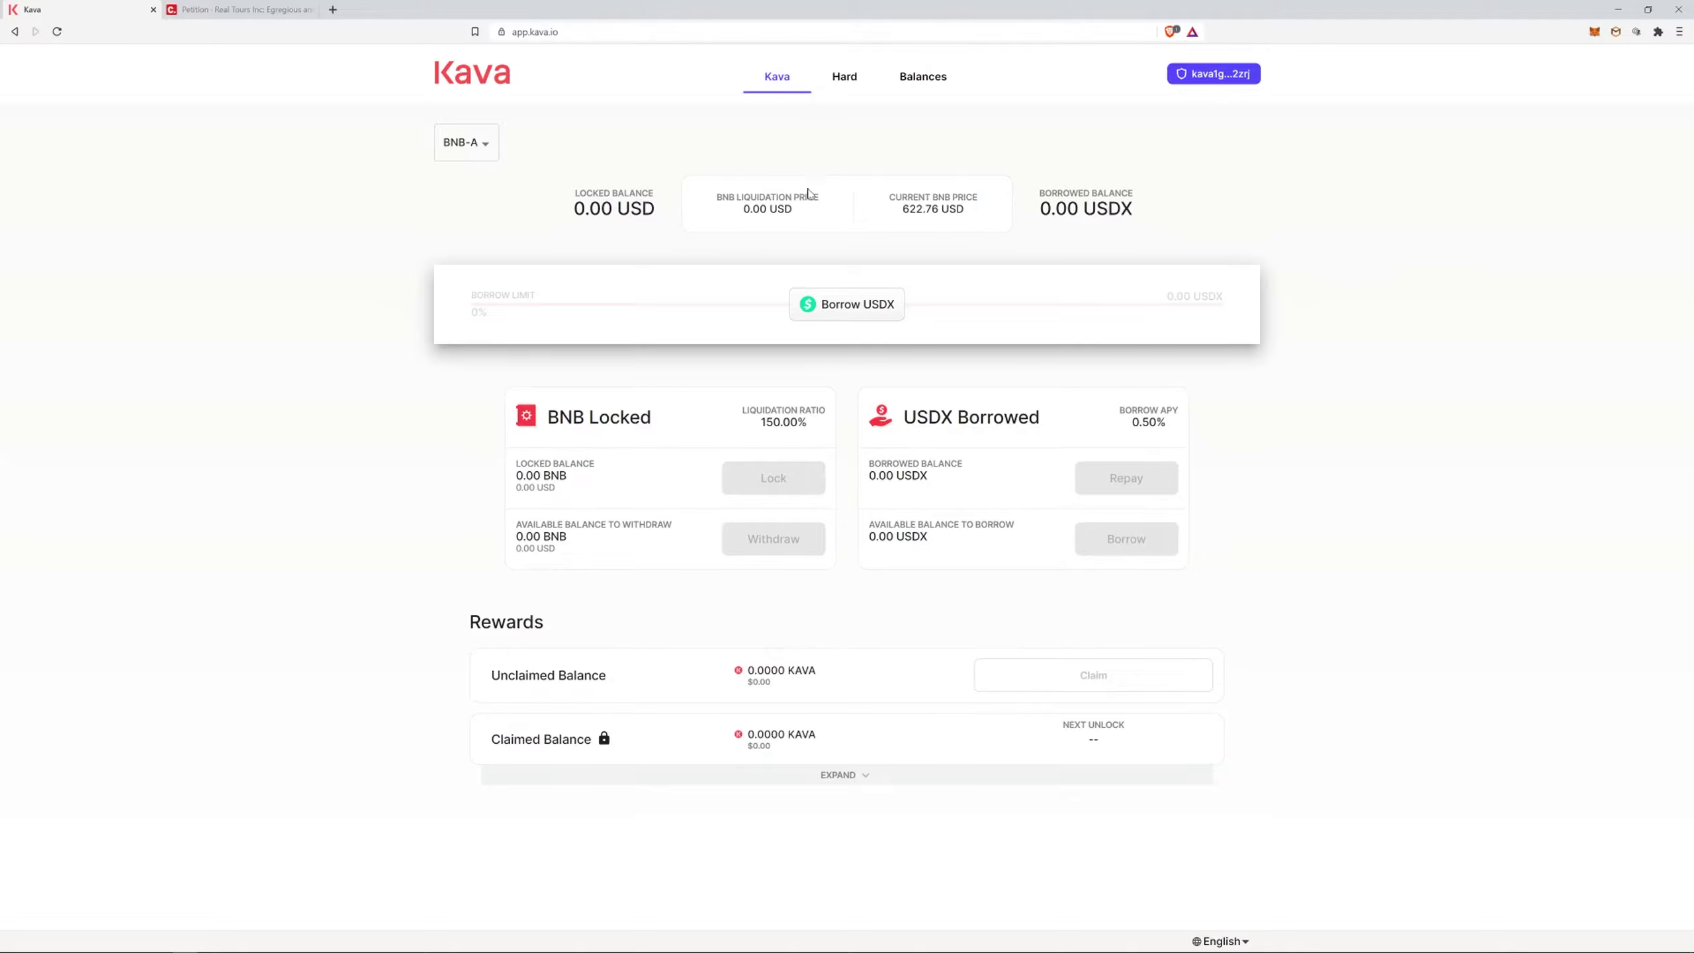
pyautogui.click(864, 303)
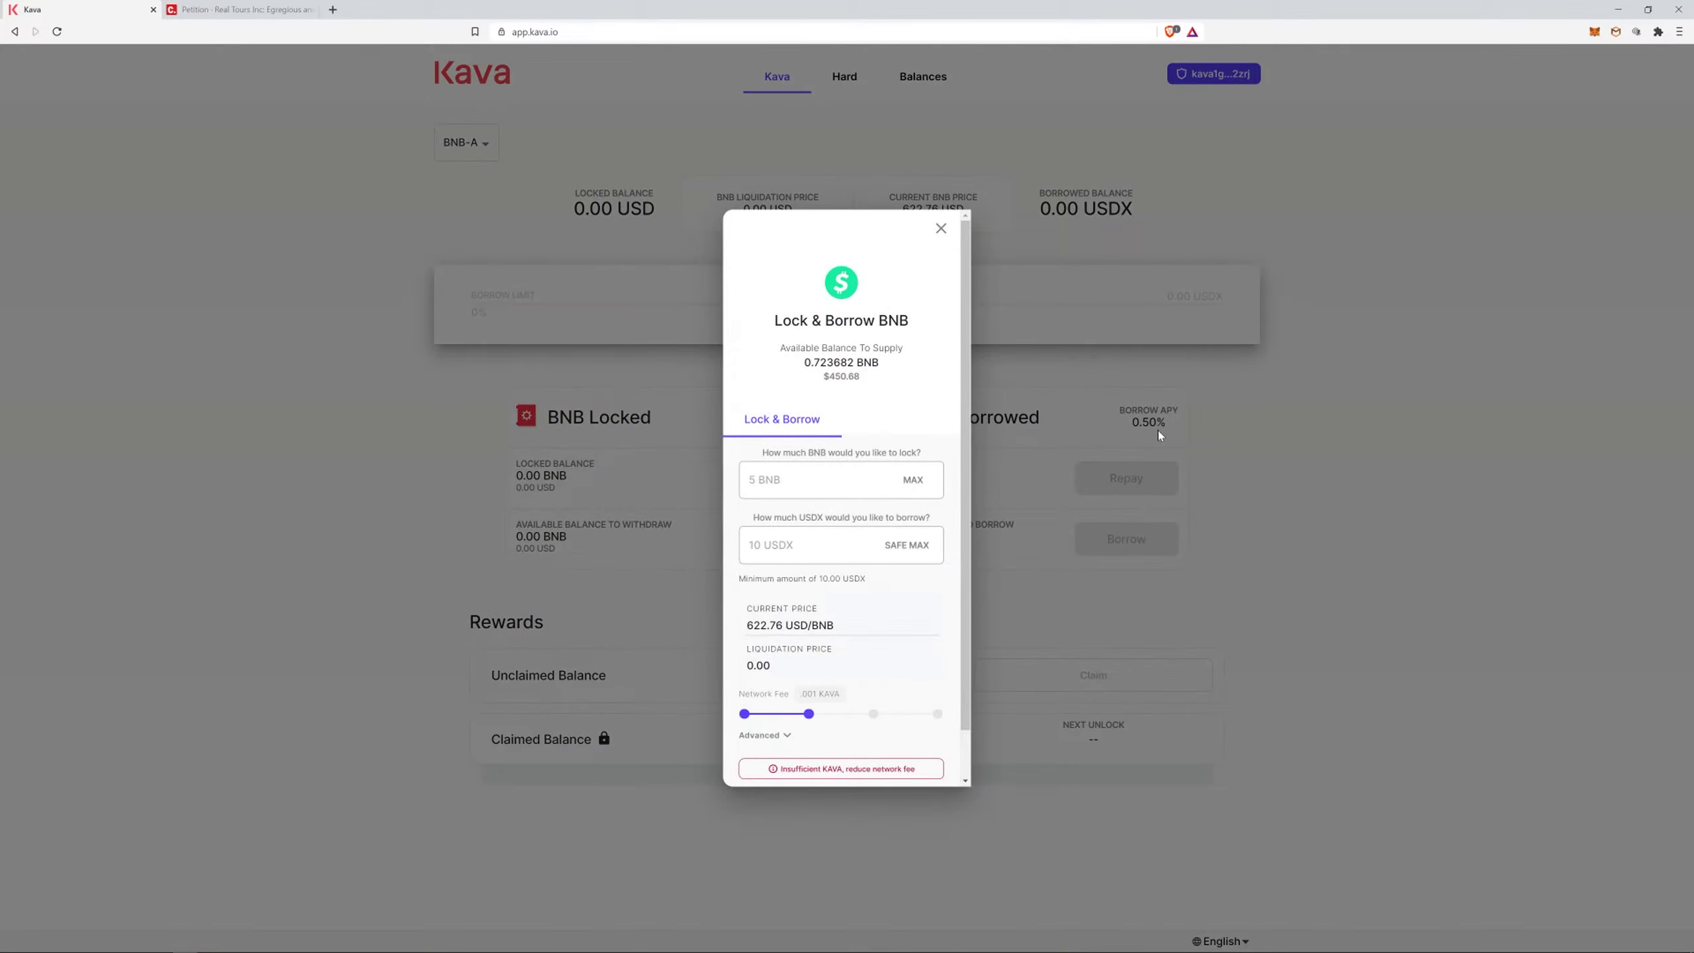
# Reopen the Lock & Borrow form and enter 0.36 BNB as the amount to lock.
pyautogui.click(941, 229)
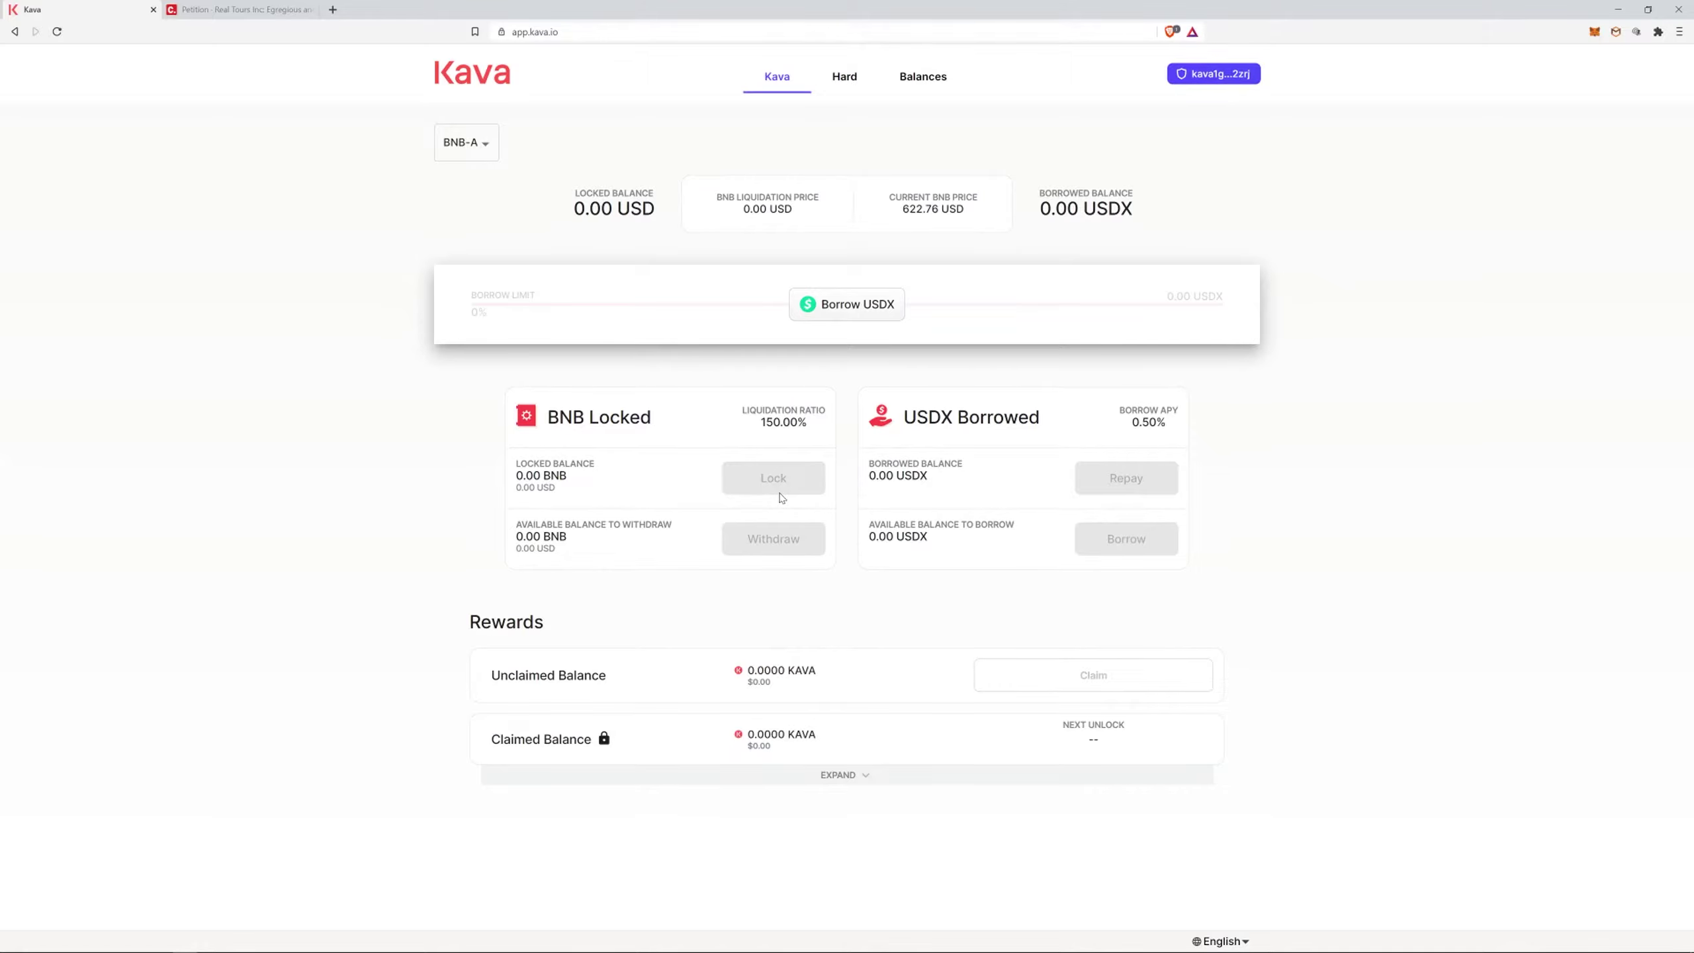
pyautogui.click(843, 311)
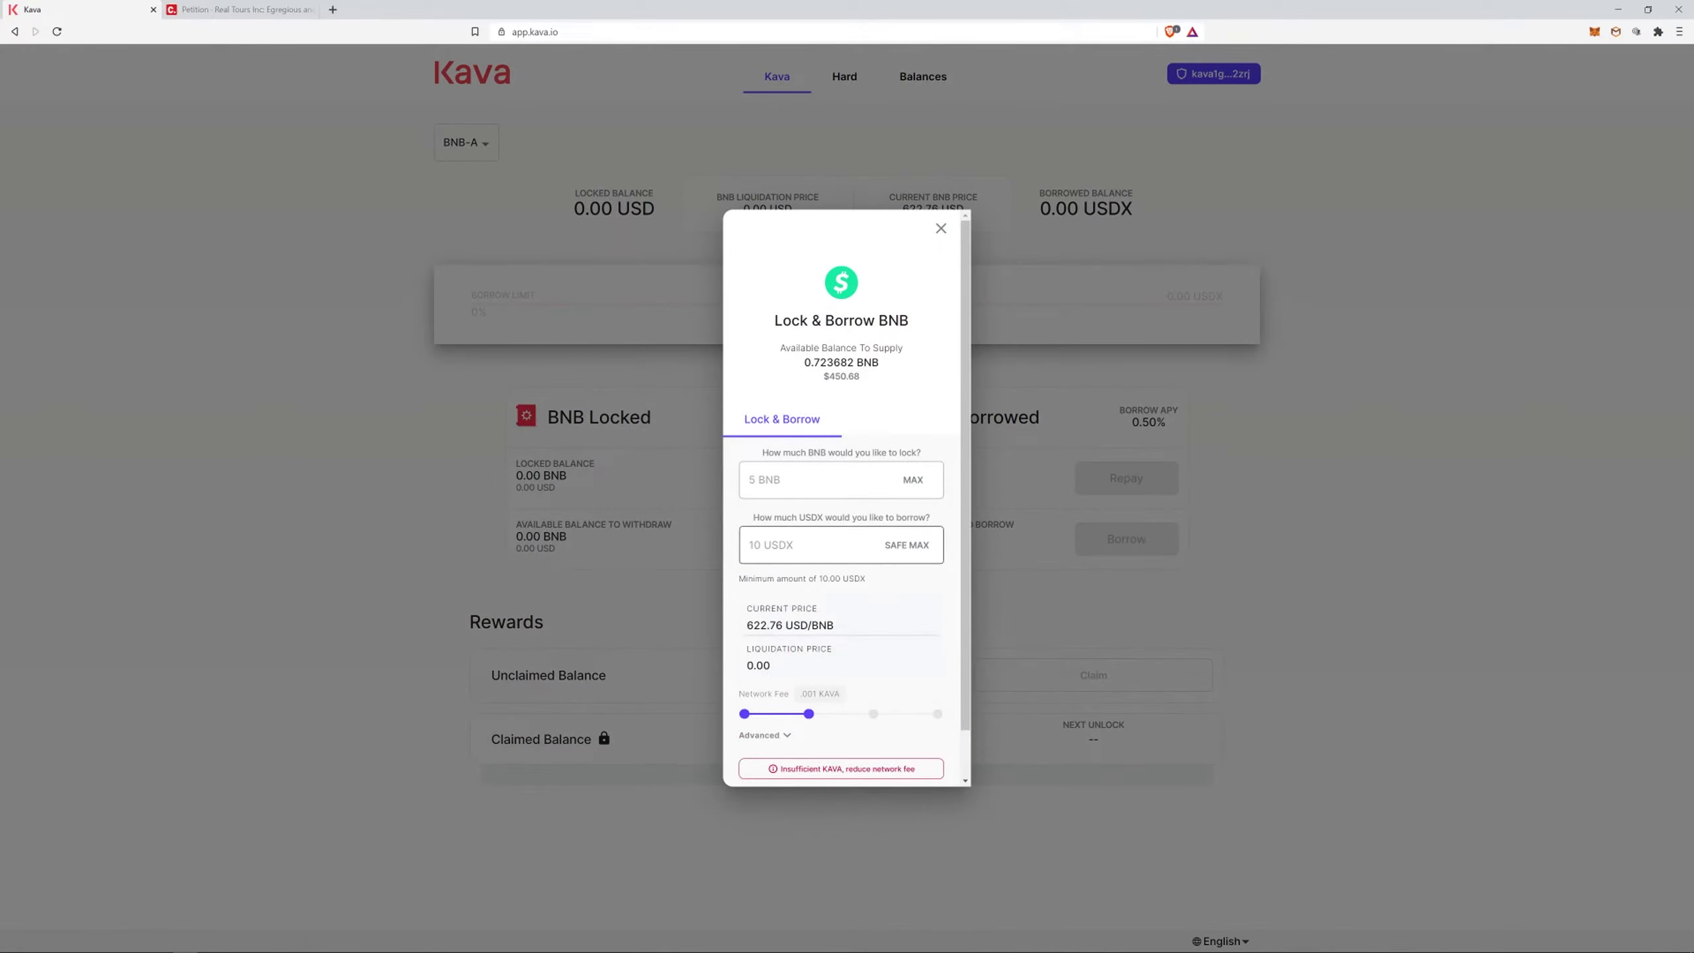
pyautogui.click(914, 481)
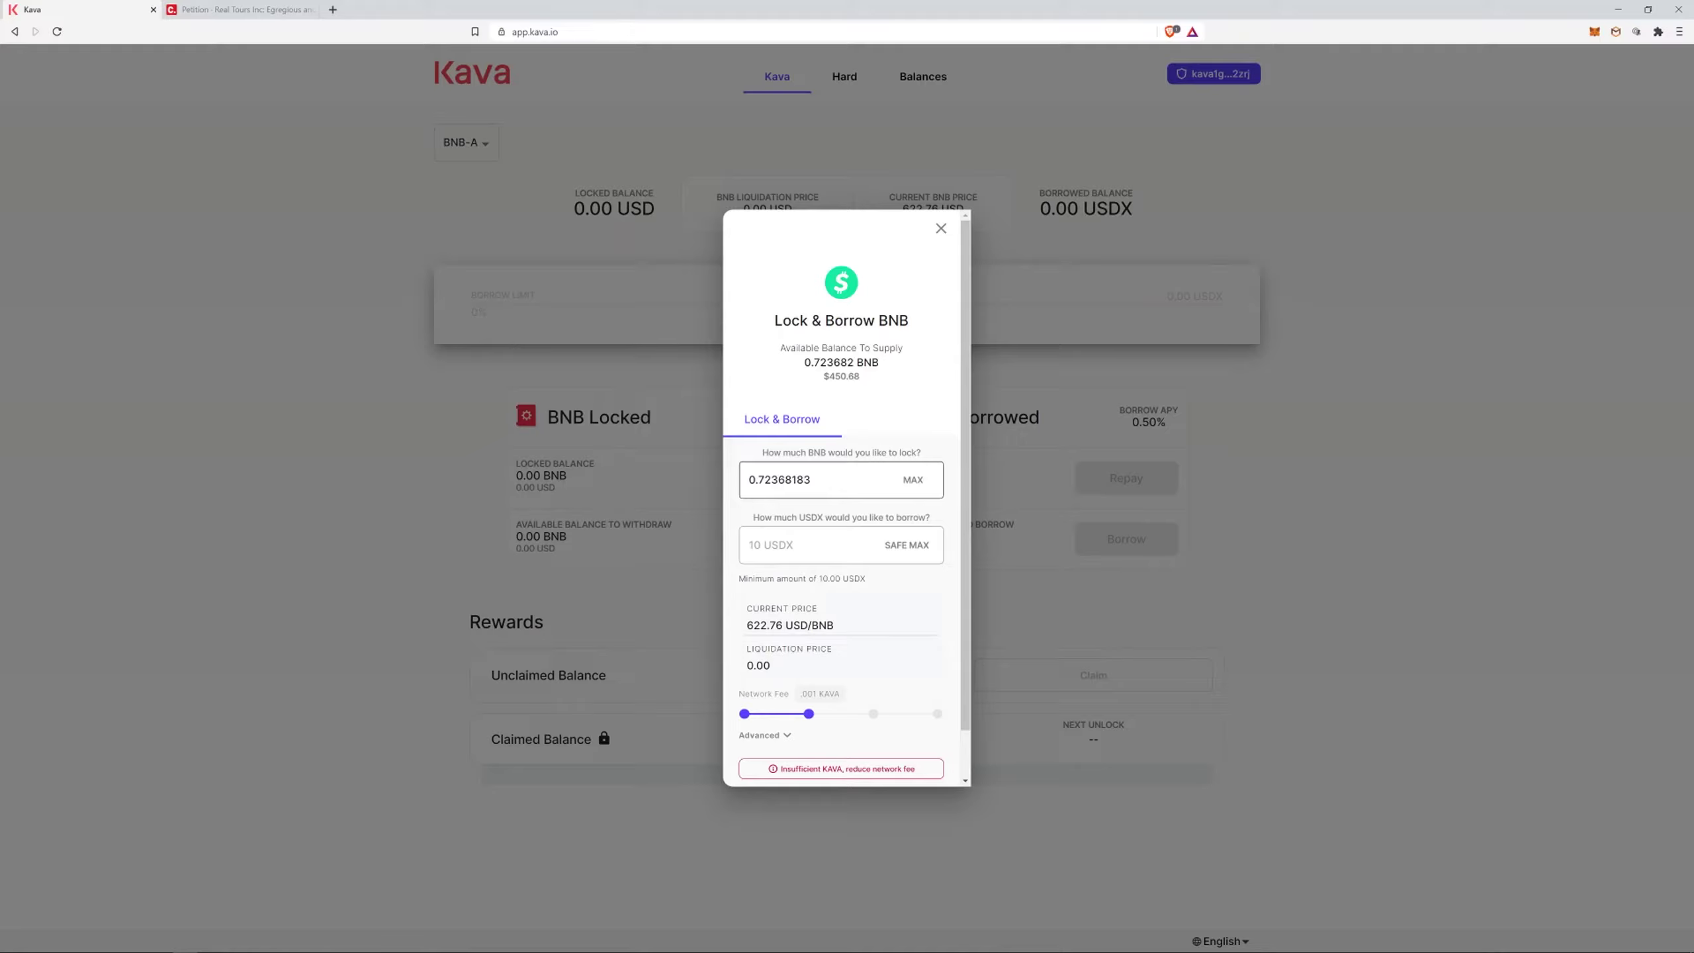
pyautogui.click(800, 545)
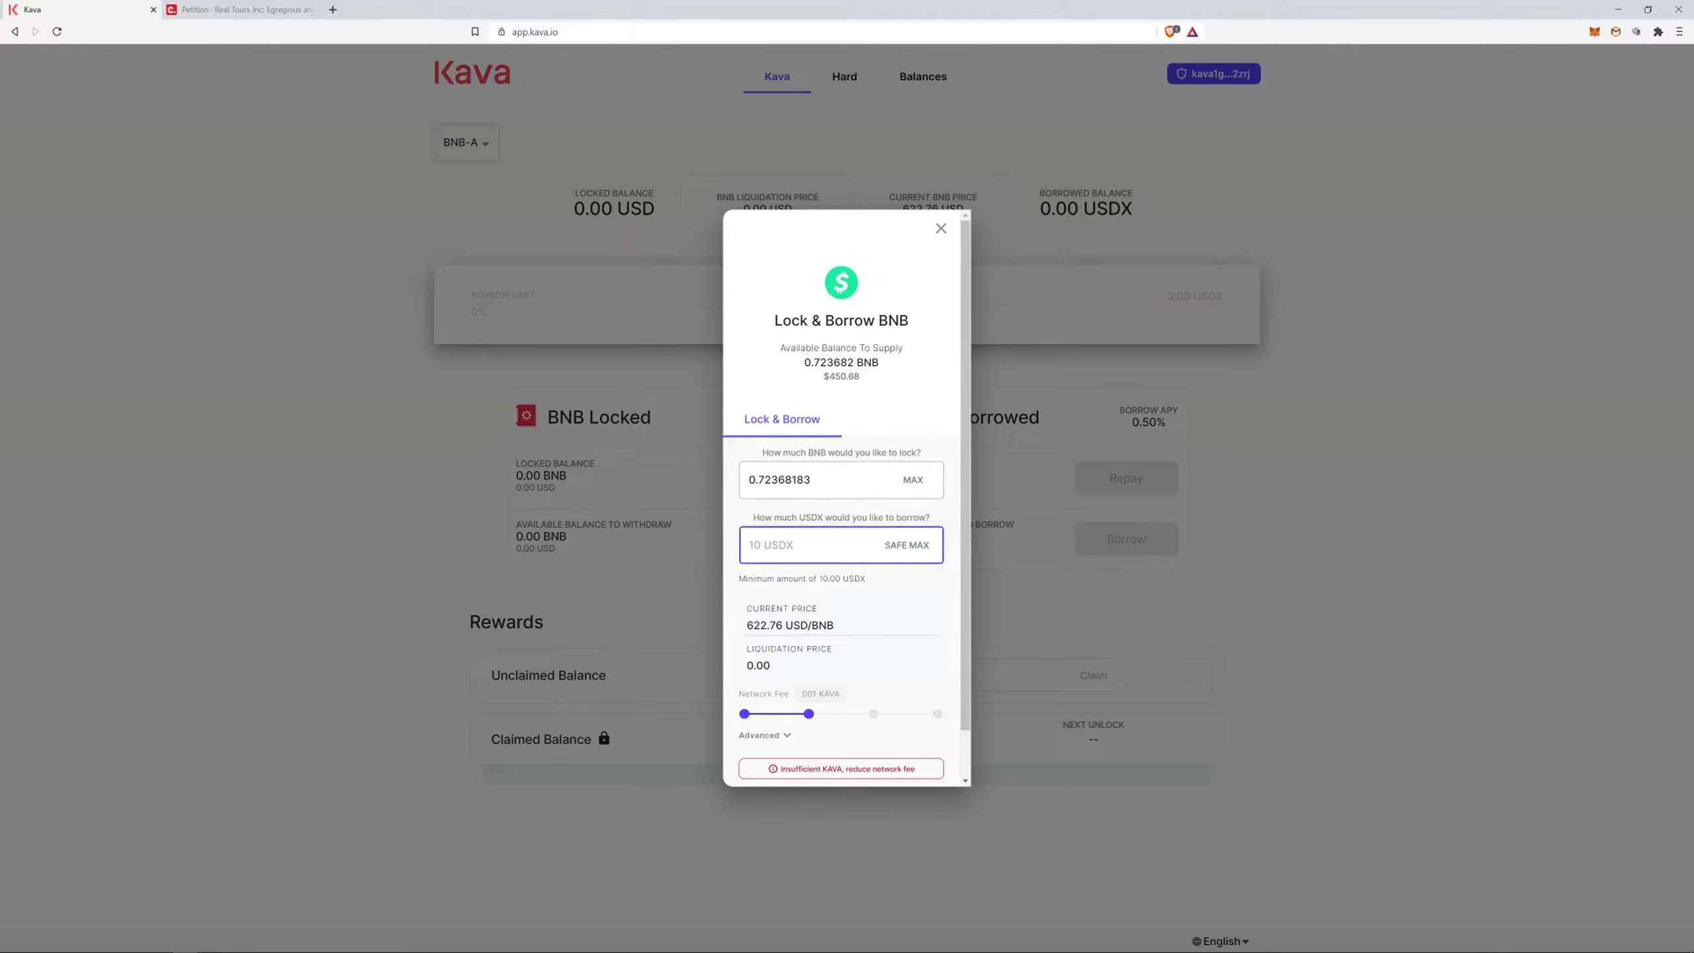
pyautogui.write(',')
pyautogui.write('36')
pyautogui.hotkey('shift', 'Tab')
pyautogui.write('Uniswap and pancake swap')
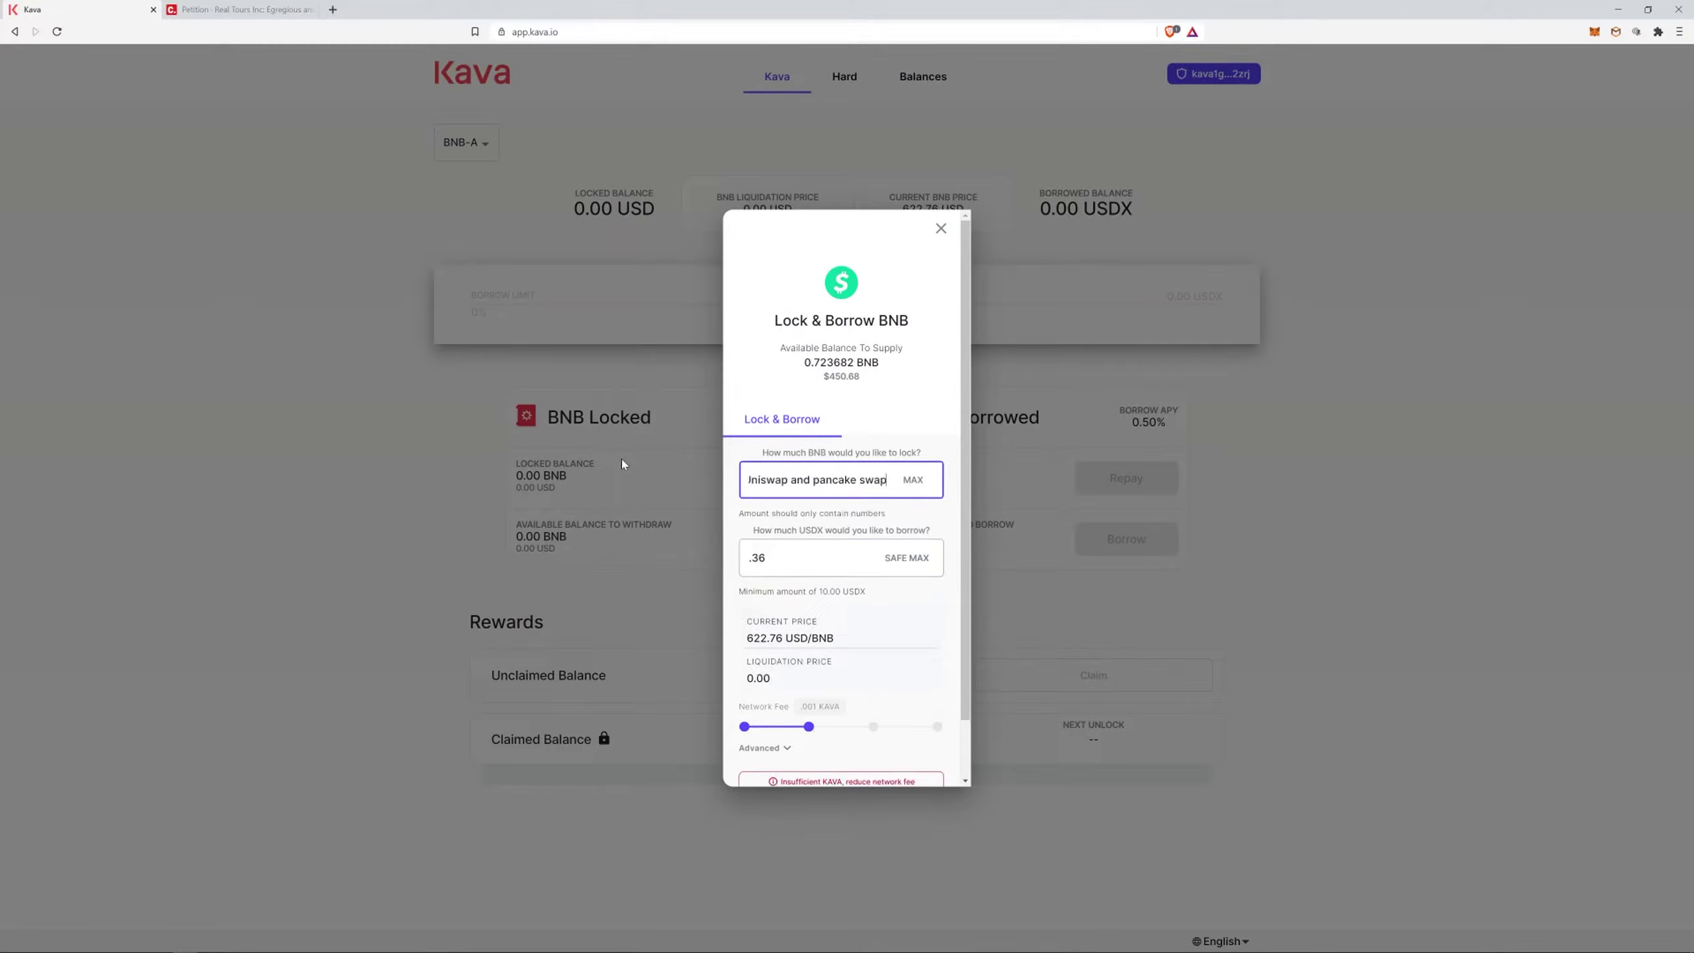
pyautogui.hotkey('ctrl', 'shift', 'Left')
pyautogui.hotkey('ctrl', 'shift', 'Left')
pyautogui.hotkey('ctrl', 'shift', 'Left')
pyautogui.hotkey('ctrl', 'shift', 'Left')
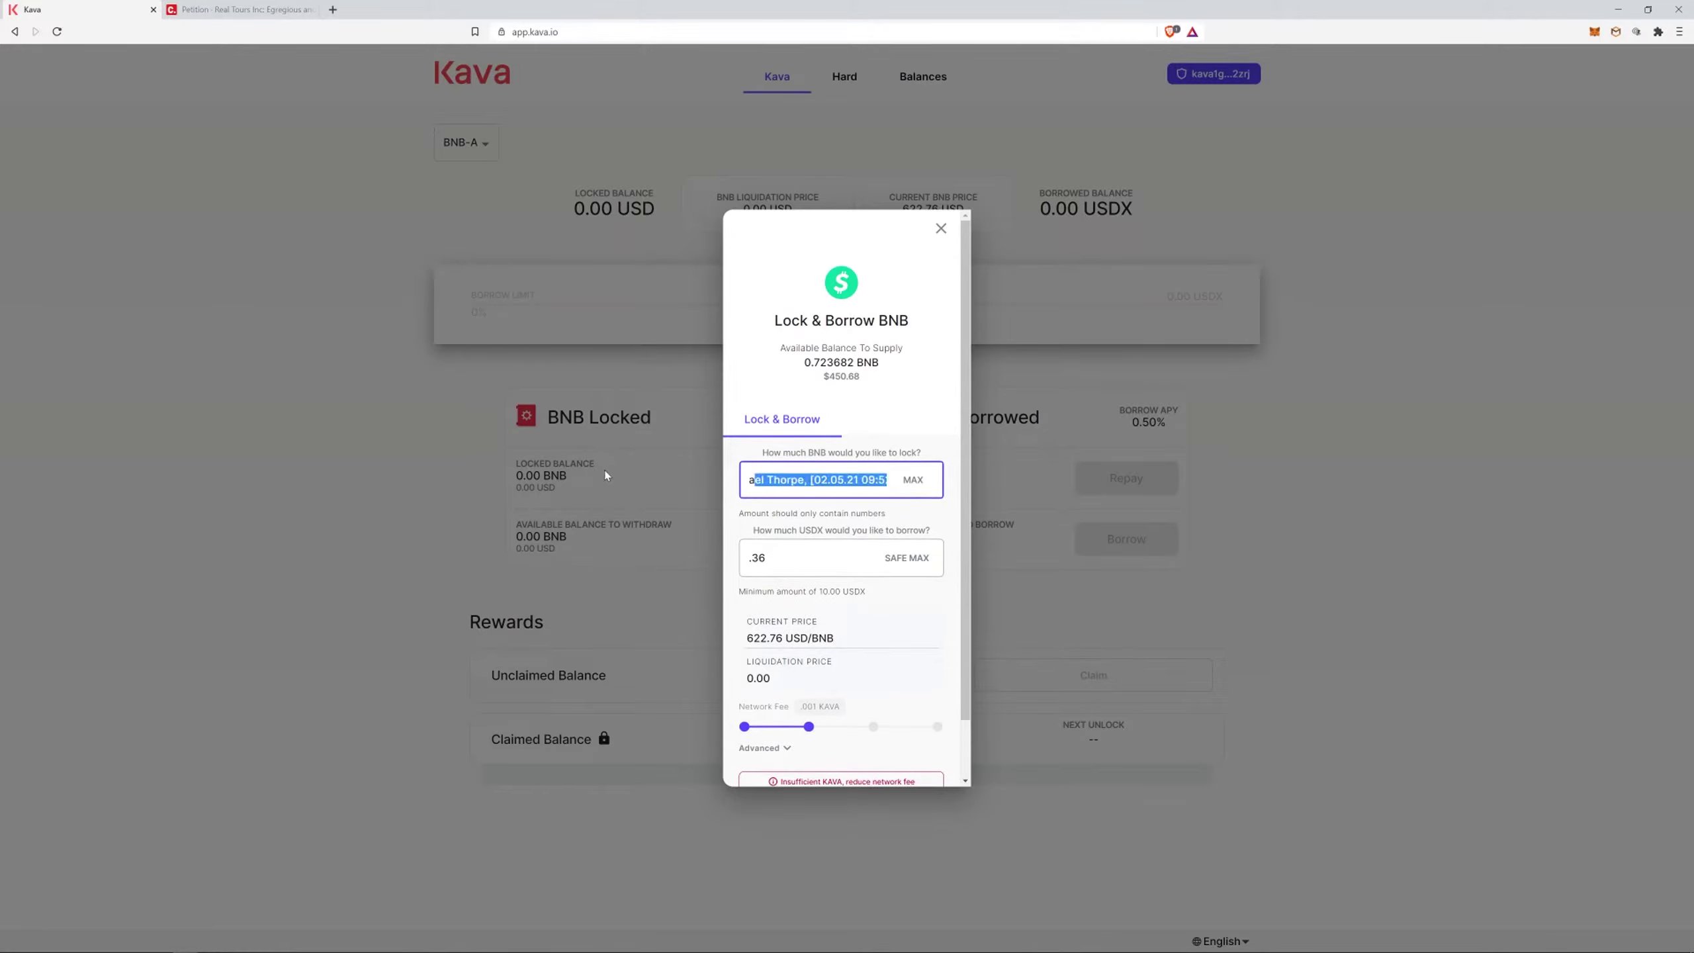
pyautogui.hotkey('ctrl', 'v')
pyautogui.hotkey('ctrl', 'shift', 'Left')
pyautogui.hotkey('ctrl', 'shift', 'Left')
pyautogui.hotkey('ctrl', 'shift', 'Left')
pyautogui.hotkey('ctrl', 'shift', 'Left')
pyautogui.hotkey('ctrl', 'shift', 'Left')
pyautogui.hotkey('ctrl', 'shift', 'Left')
pyautogui.press('BackSpace')
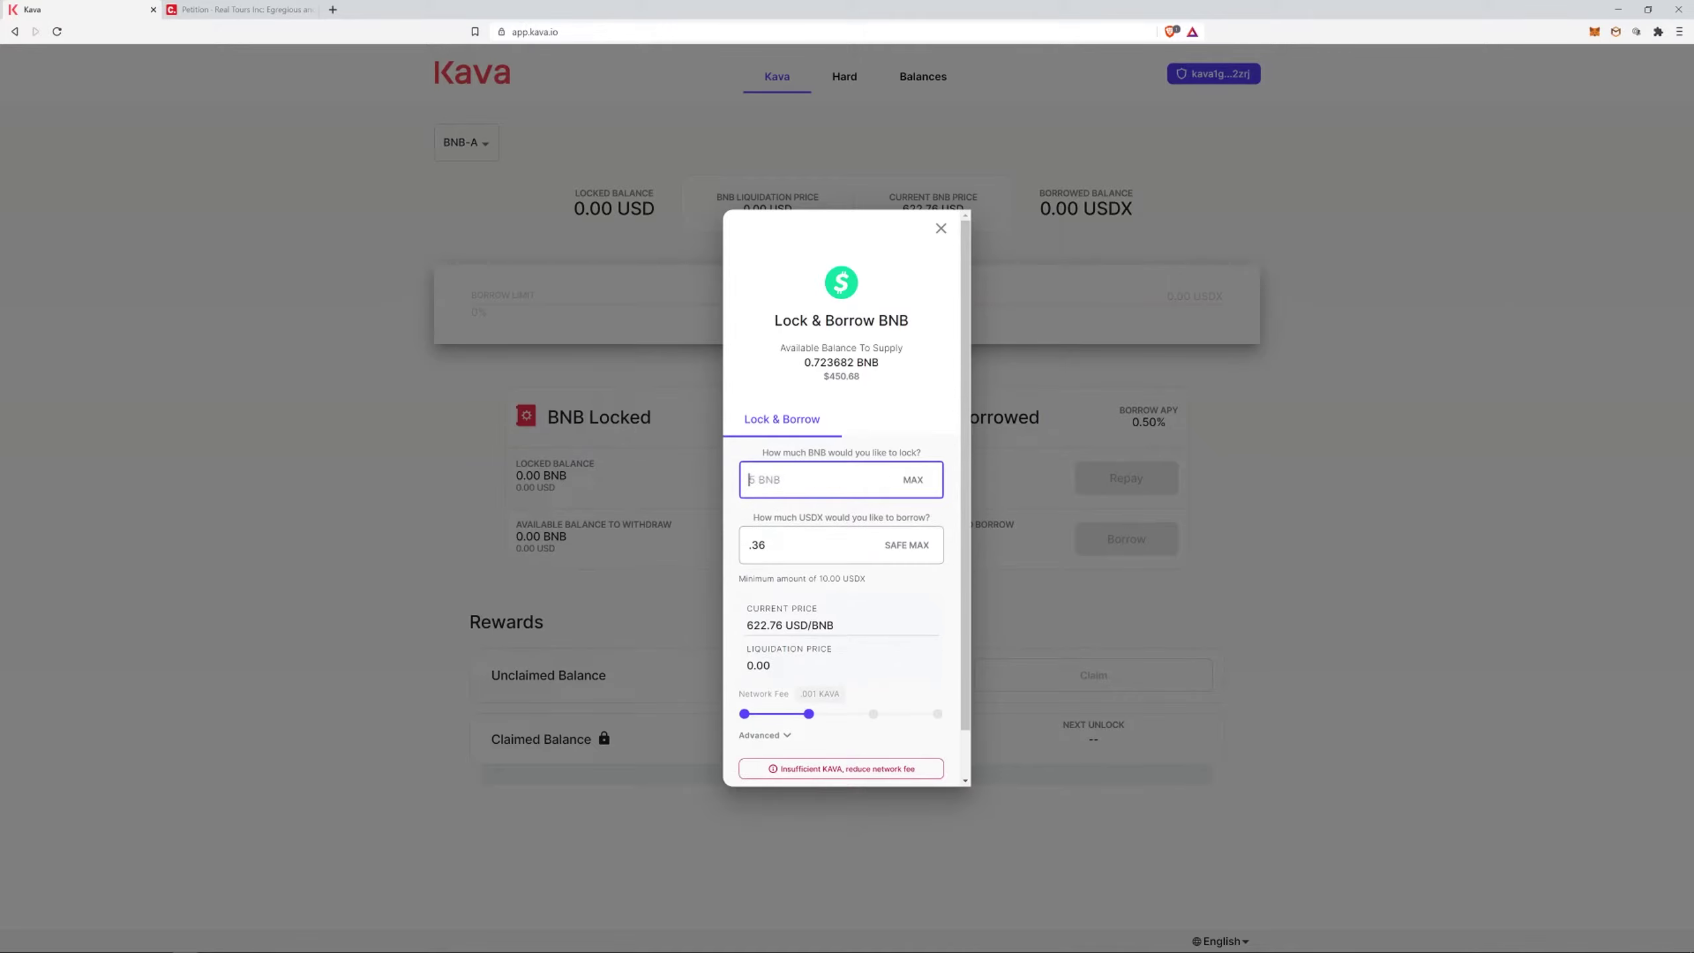
pyautogui.write('0.36')
# Borrow the safe maximum of 81.524945 USDX at a 0 KAVA fee and submit the transaction.
pyautogui.click(797, 534)
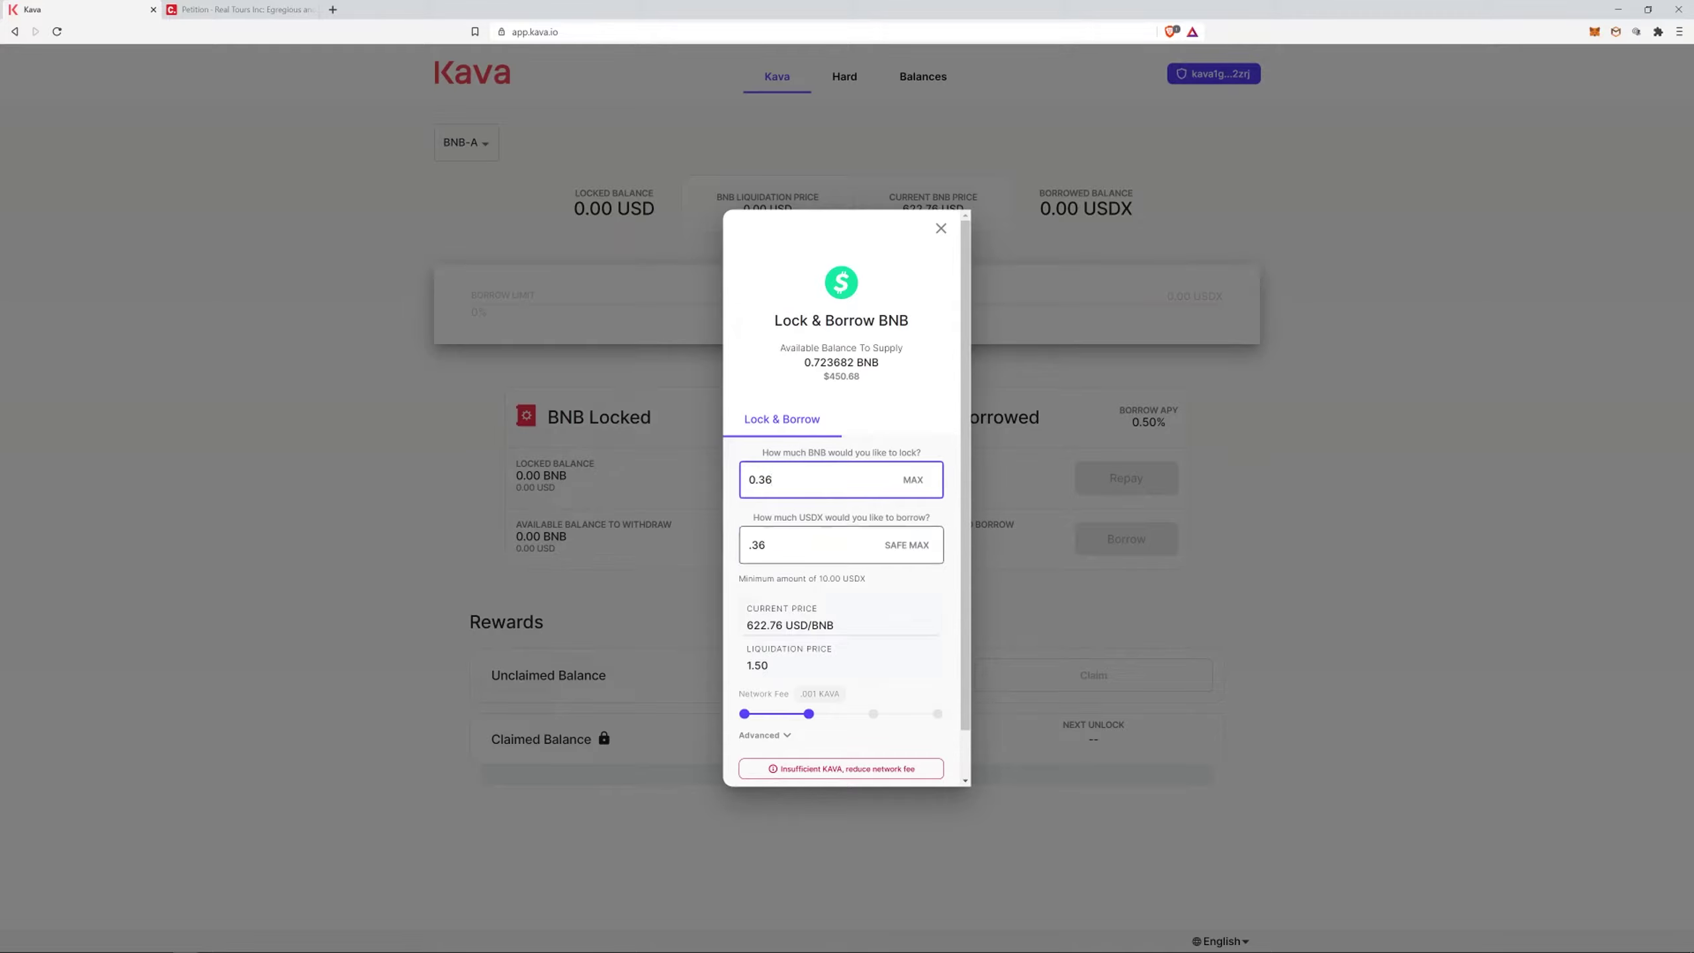
pyautogui.click(895, 548)
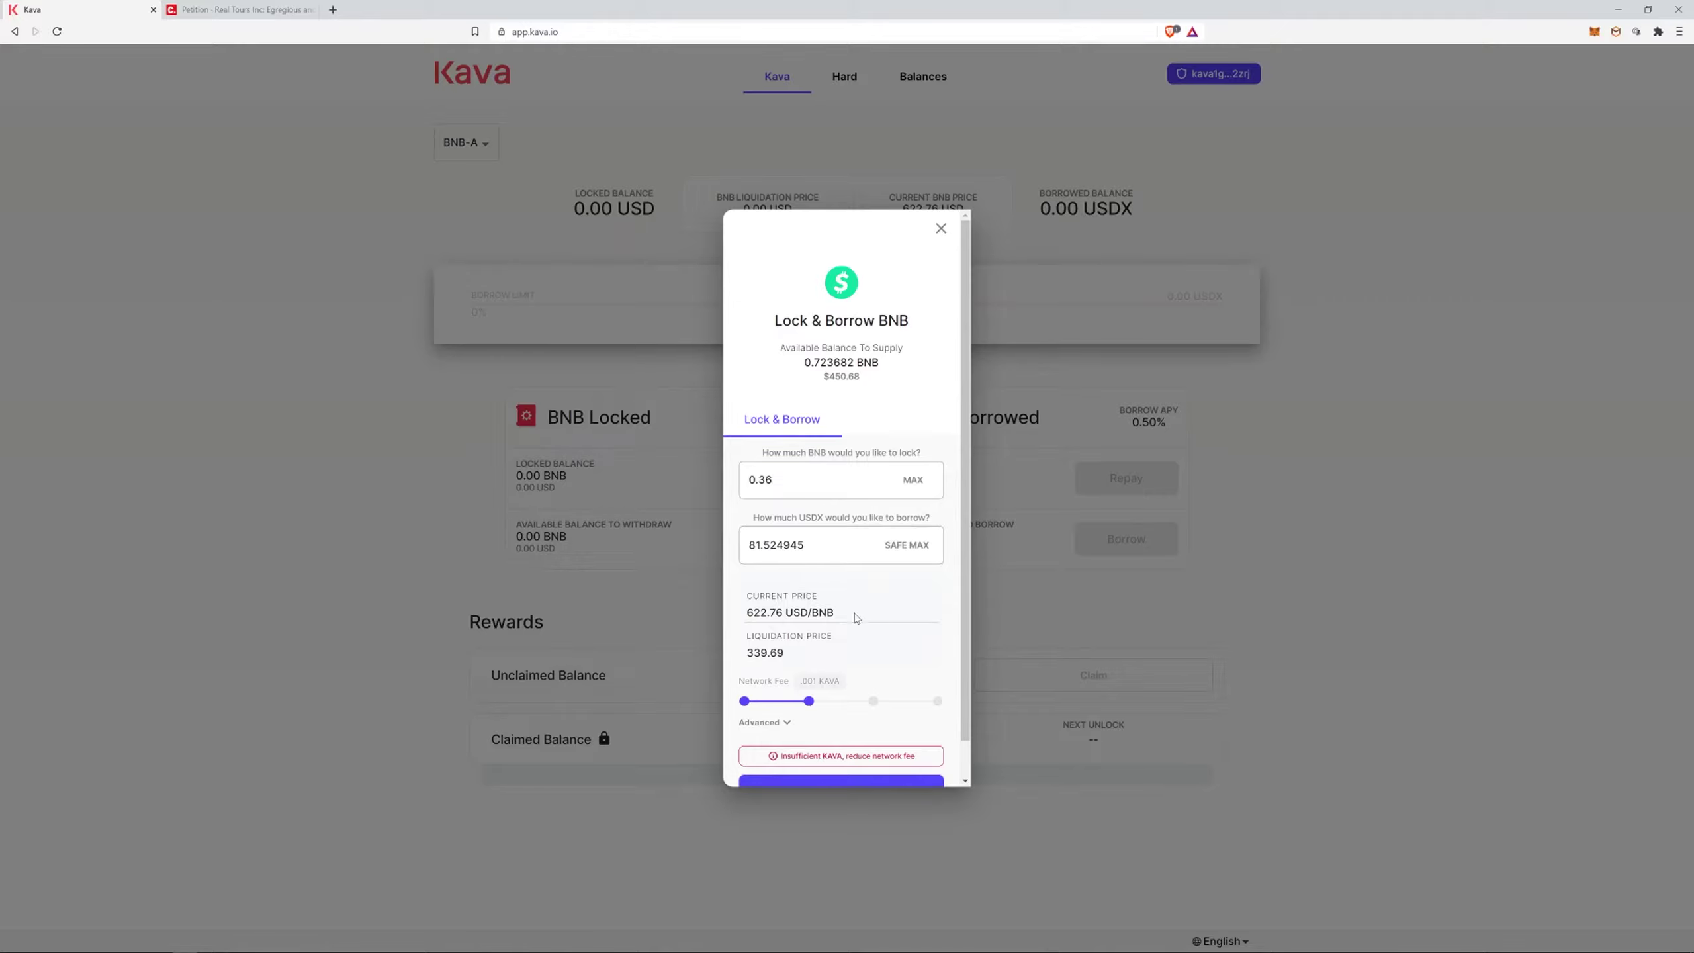
pyautogui.moveTo(809, 702); pyautogui.dragTo(742, 701)
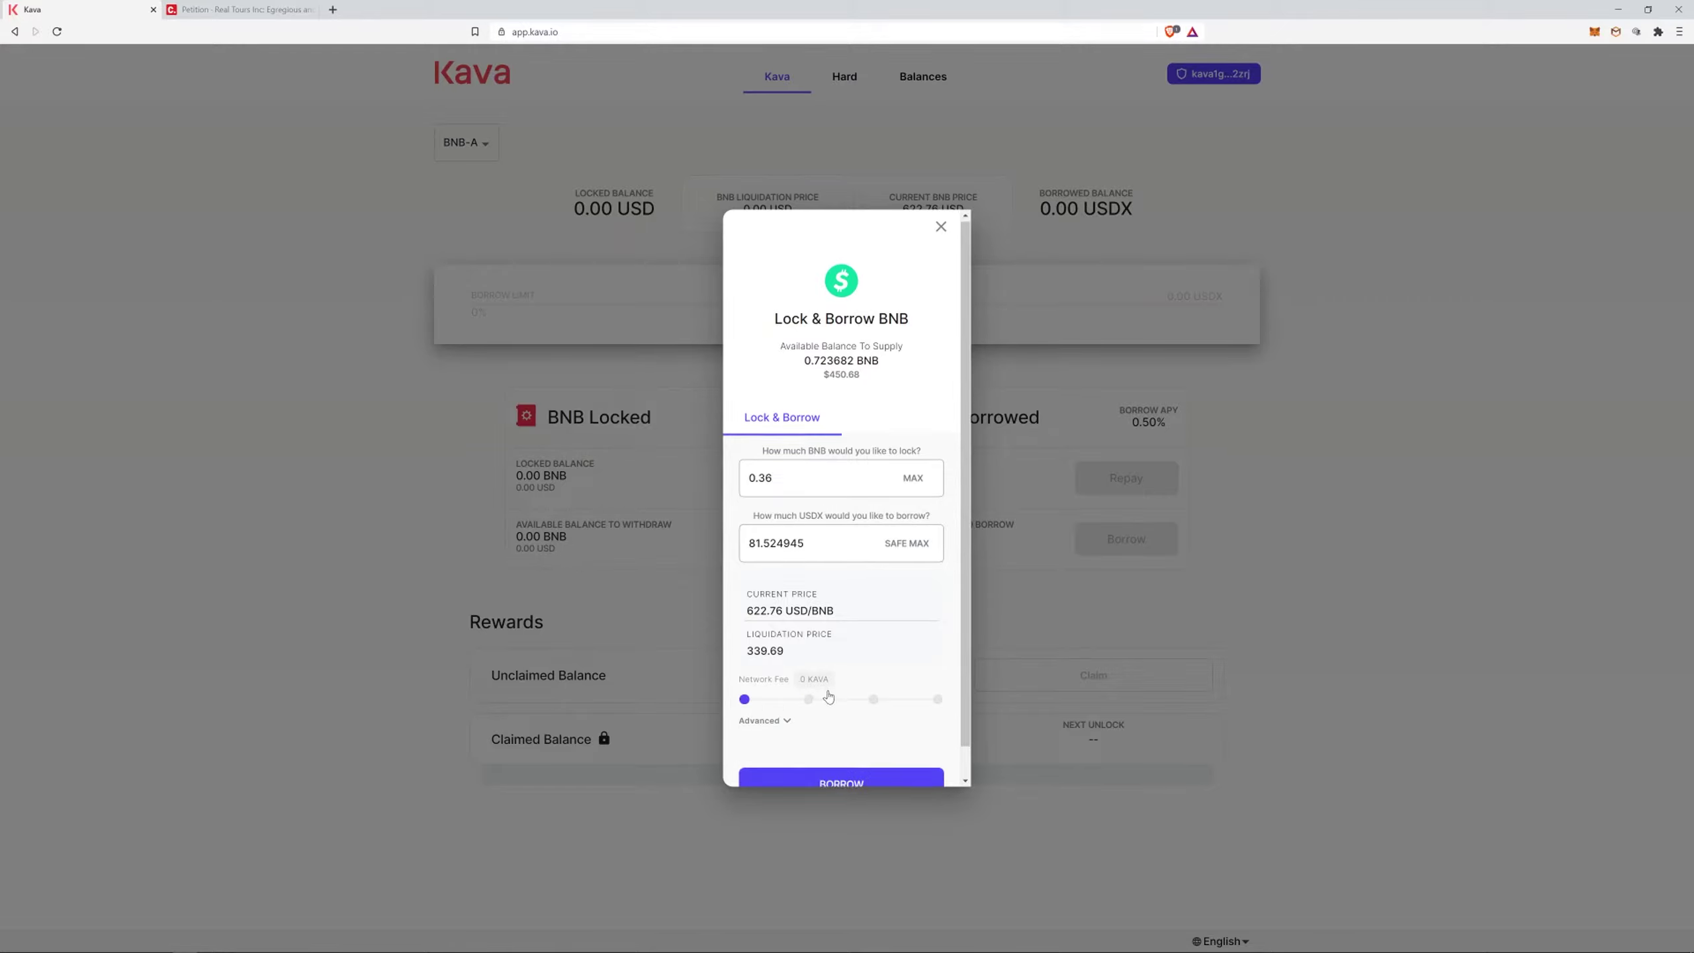
pyautogui.scroll(-1, 842, 727)
pyautogui.click(832, 752)
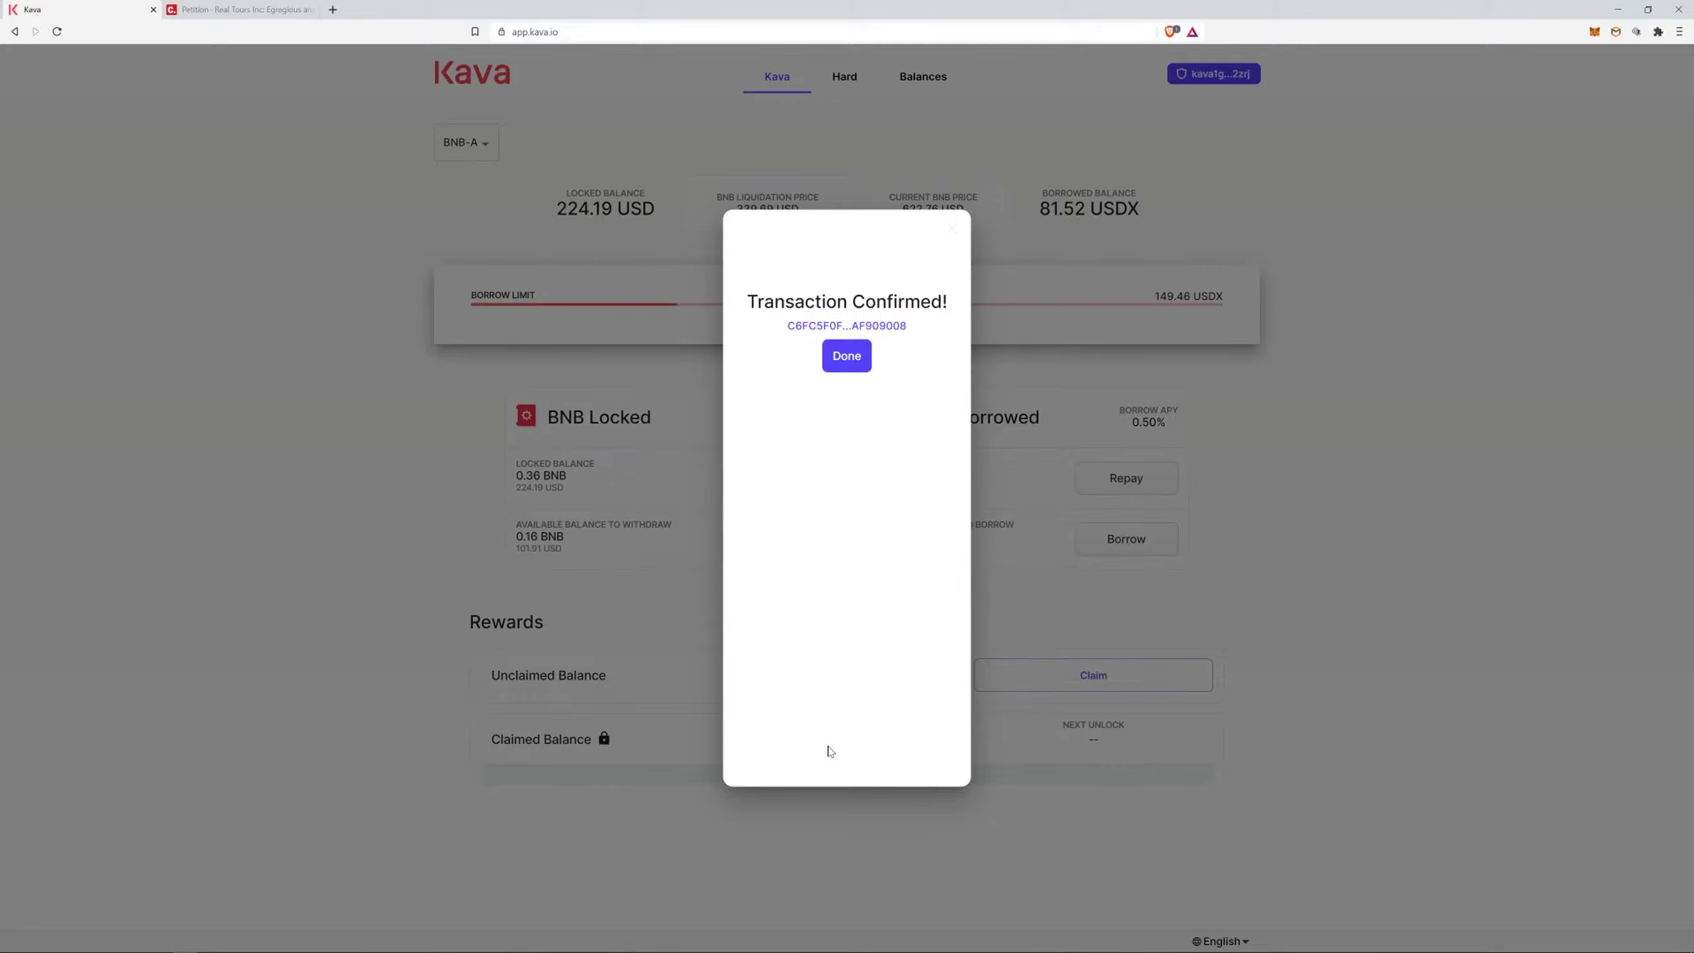
# Close the transaction confirmation to reveal 0.36 BNB locked and 81.52 USDX borrowed.
pyautogui.click(847, 357)
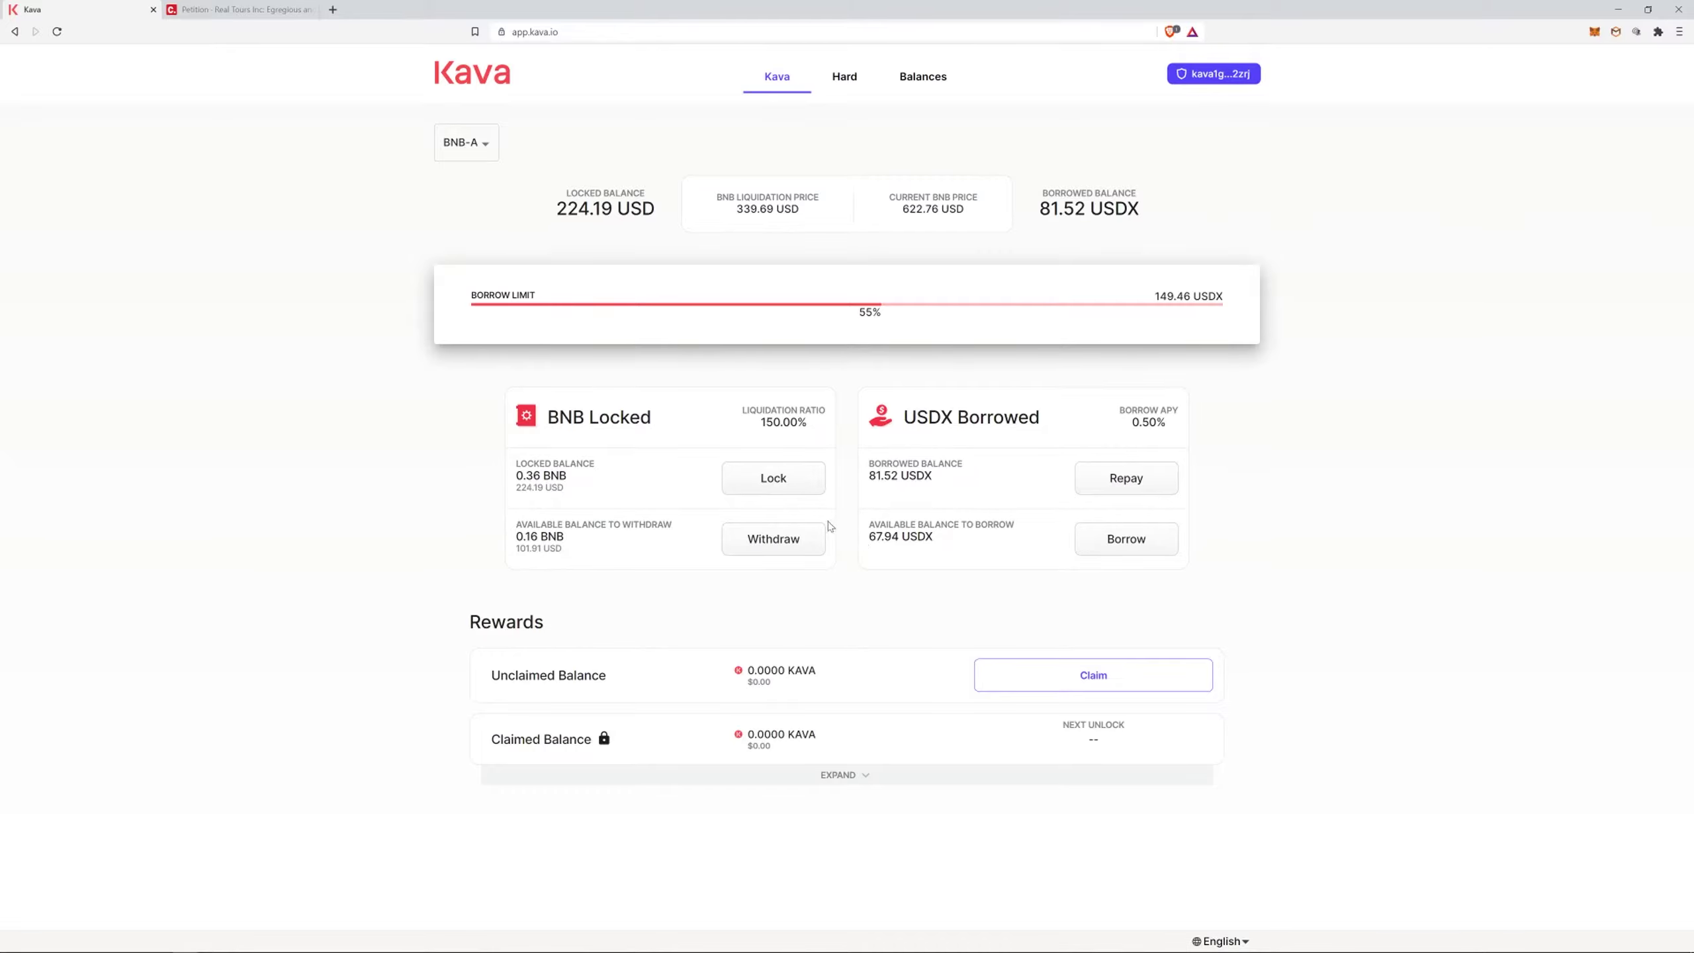
# Open and close the lock-BNB form unchanged, then expand the Rewards vesting details.
pyautogui.click(783, 475)
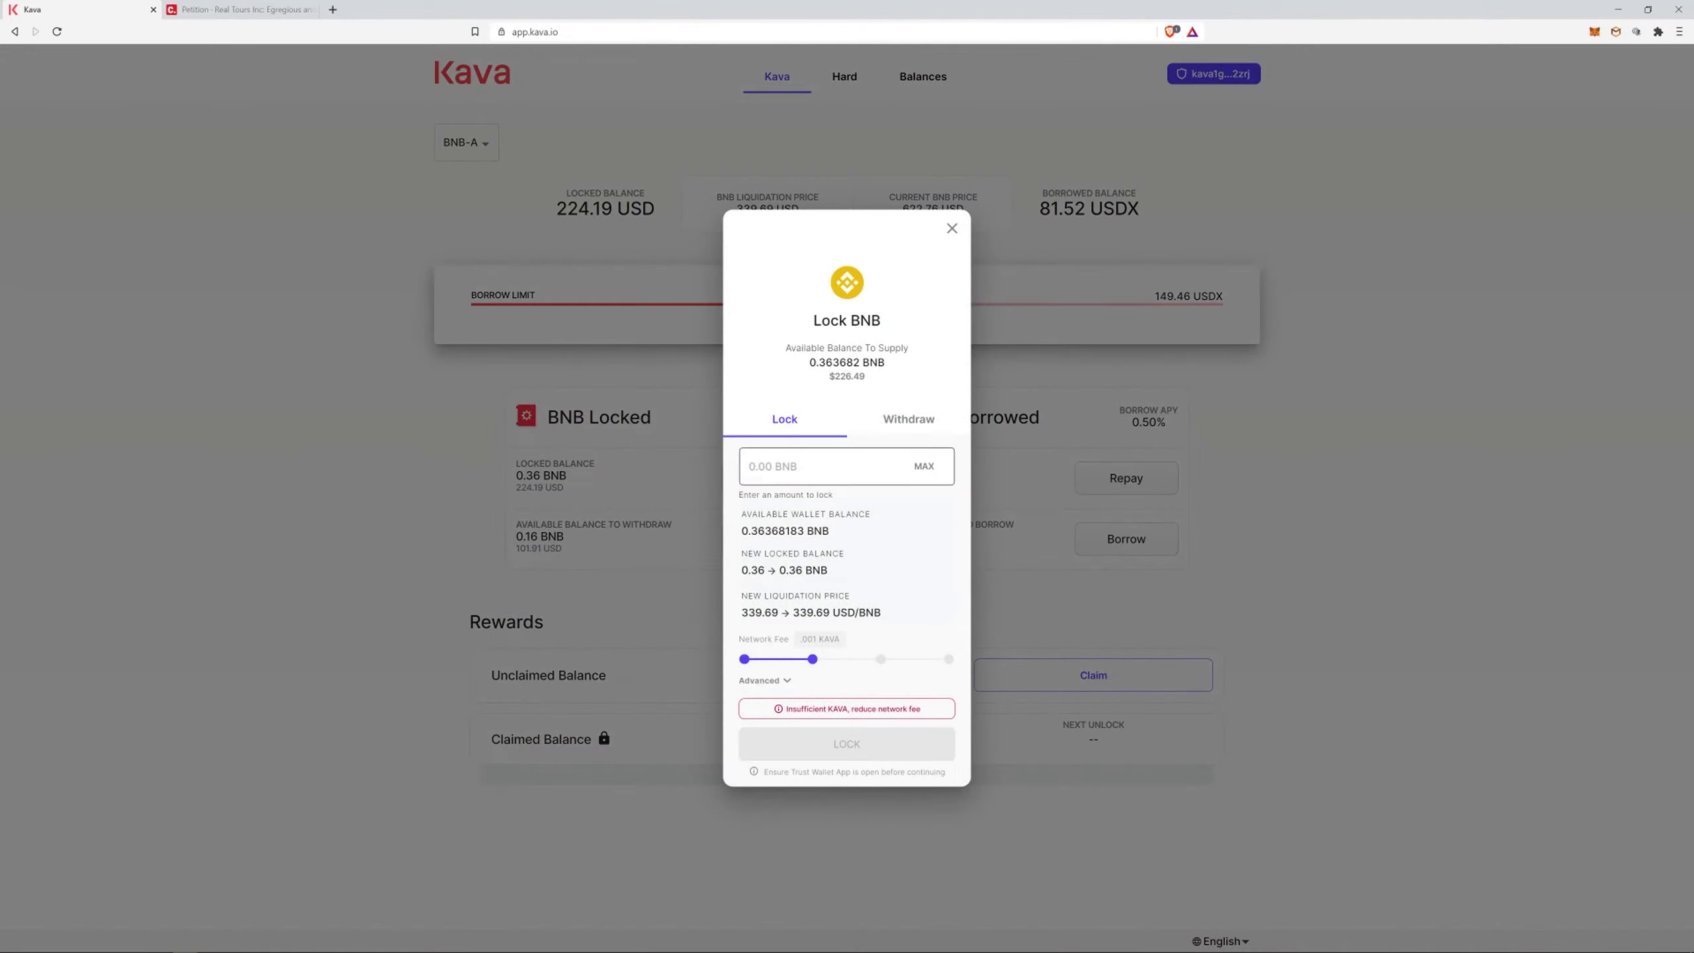
pyautogui.click(950, 231)
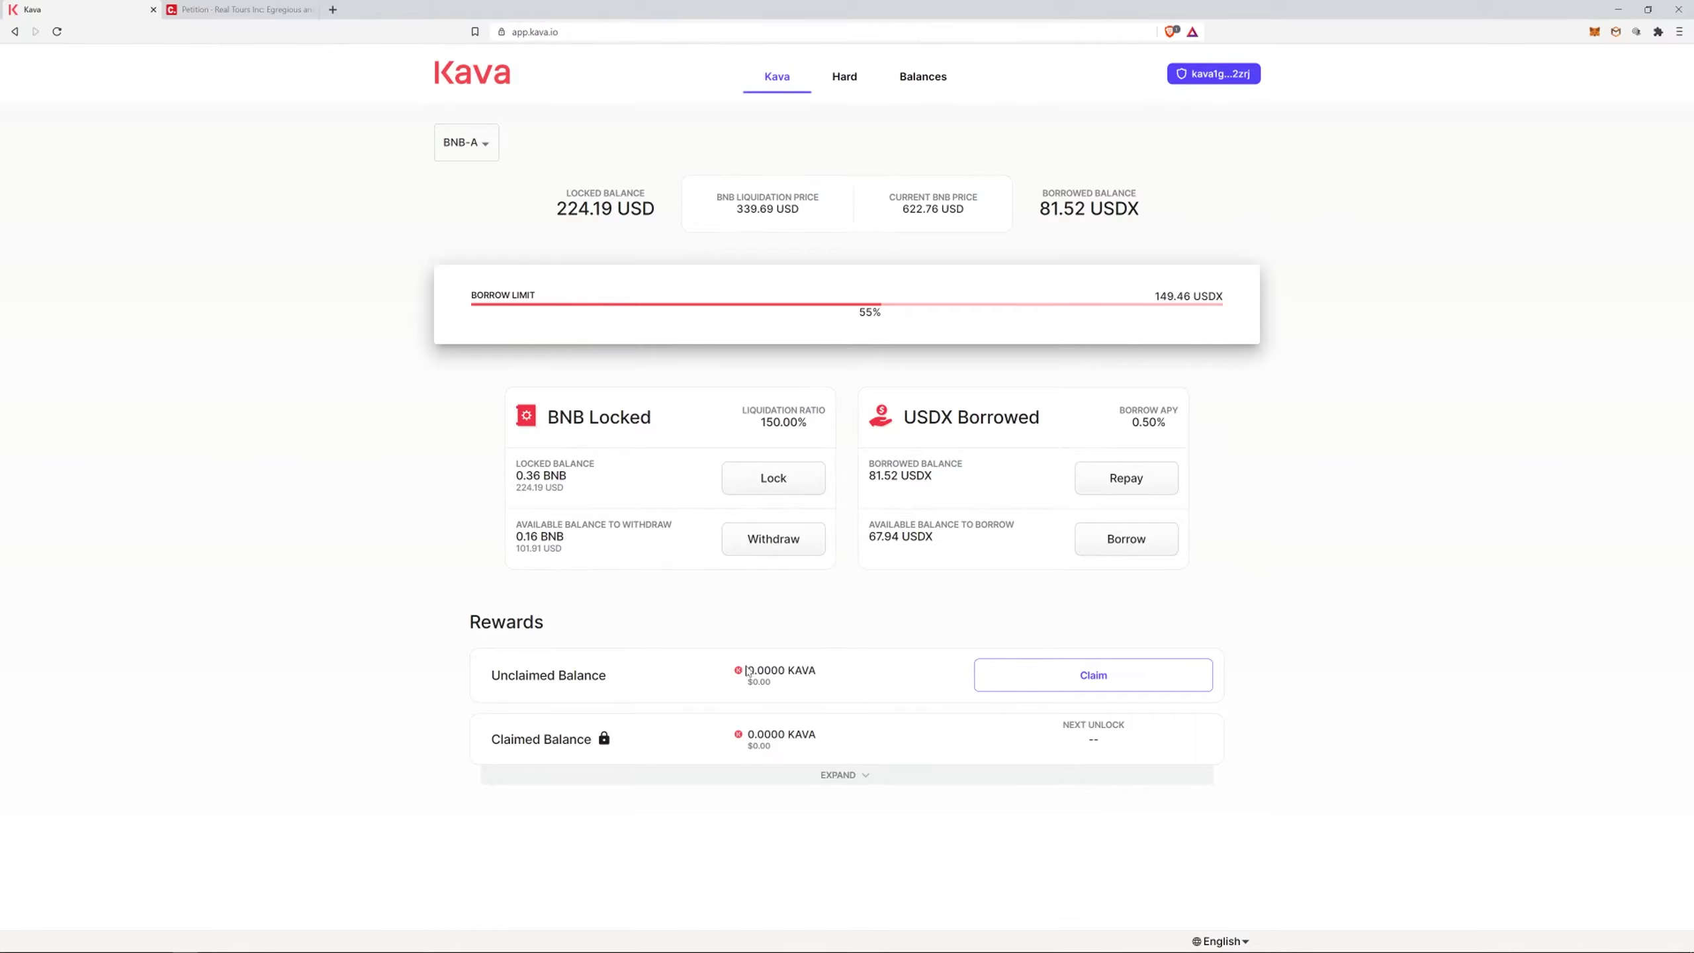
pyautogui.click(862, 776)
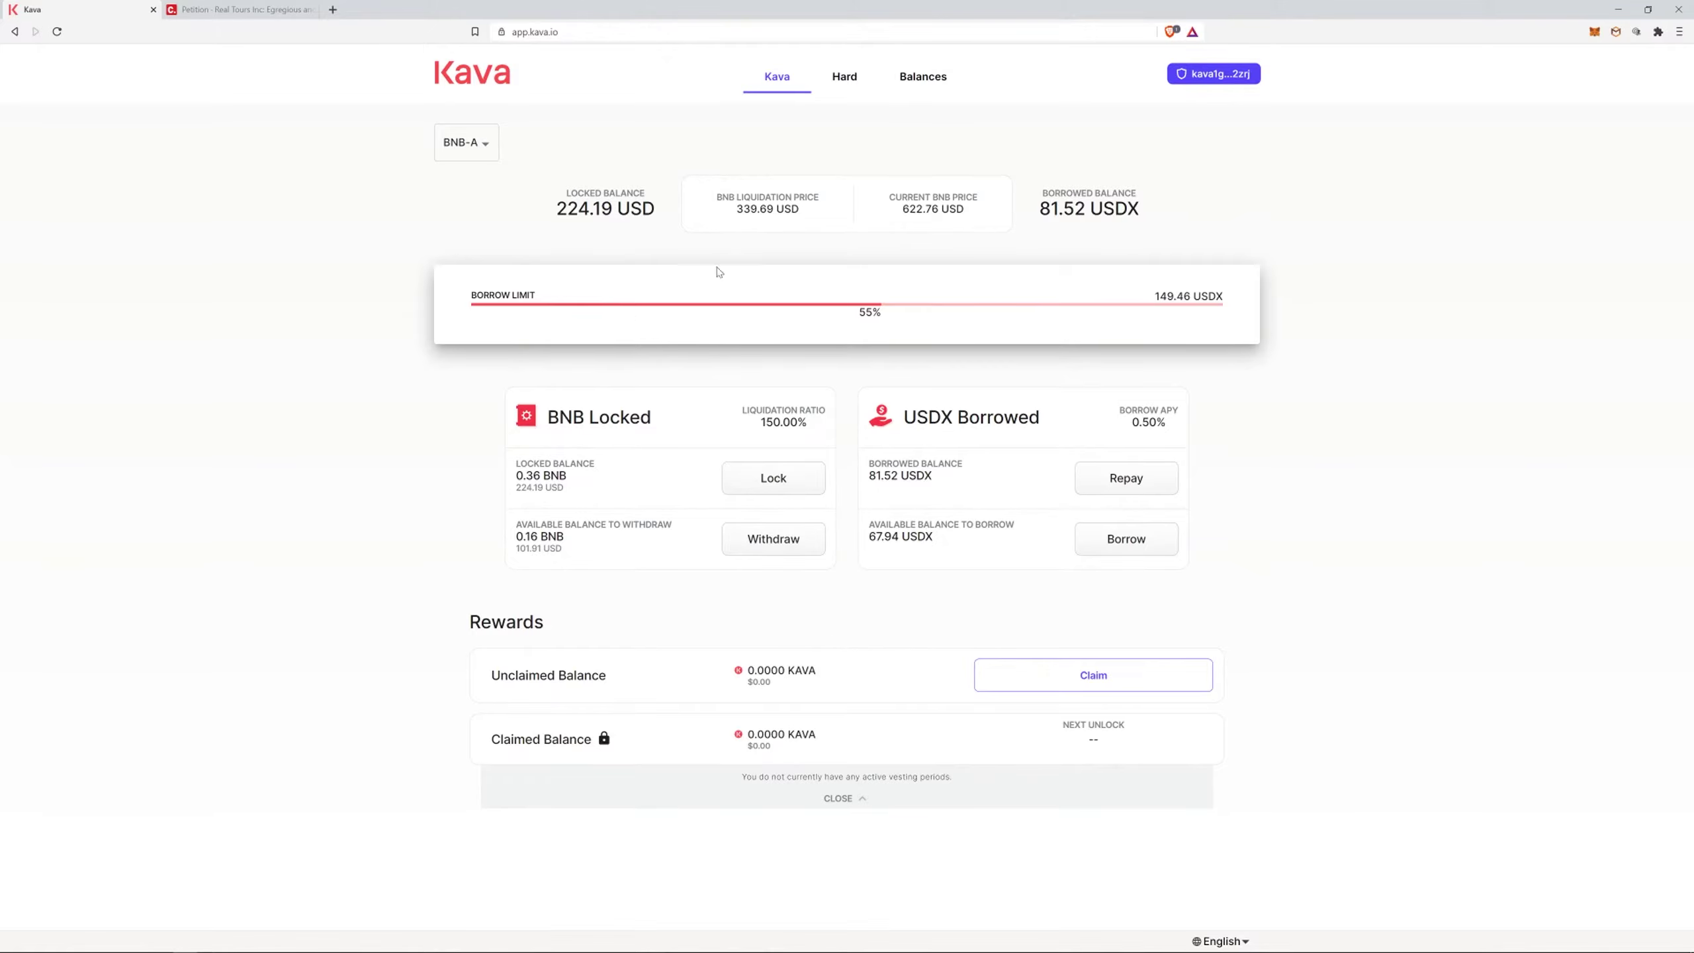
# Supply the full 0.36368183 BNB balance on Hard with a 0 KAVA network fee.
pyautogui.click(842, 78)
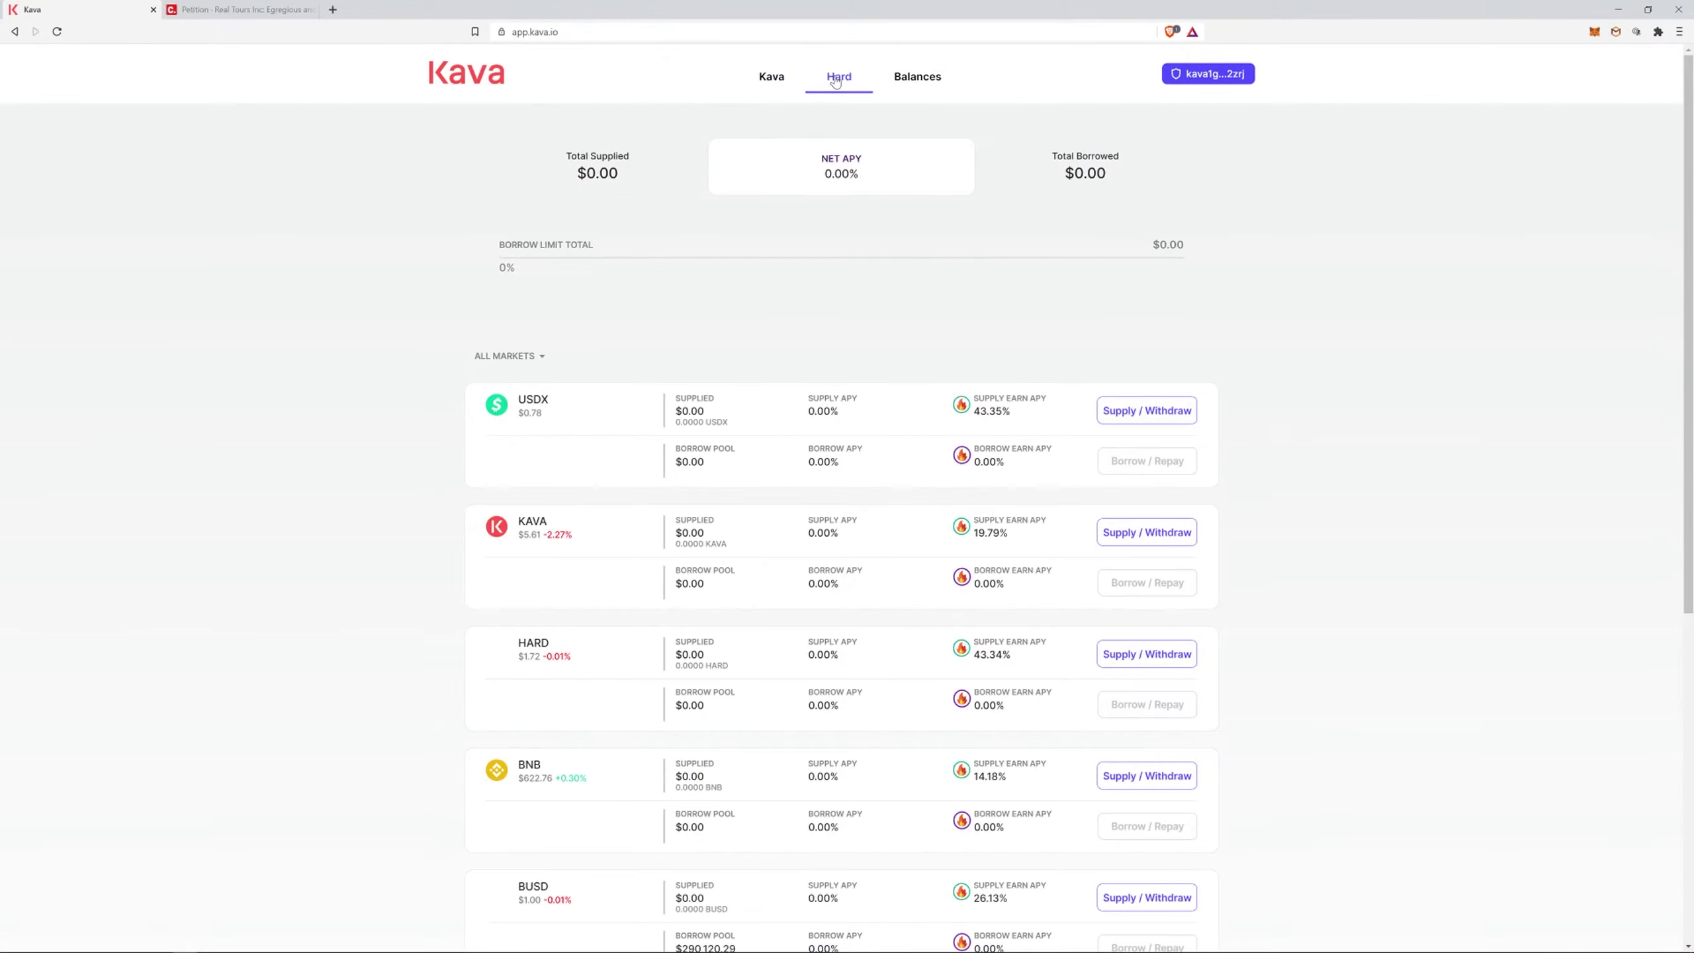
pyautogui.click(1124, 785)
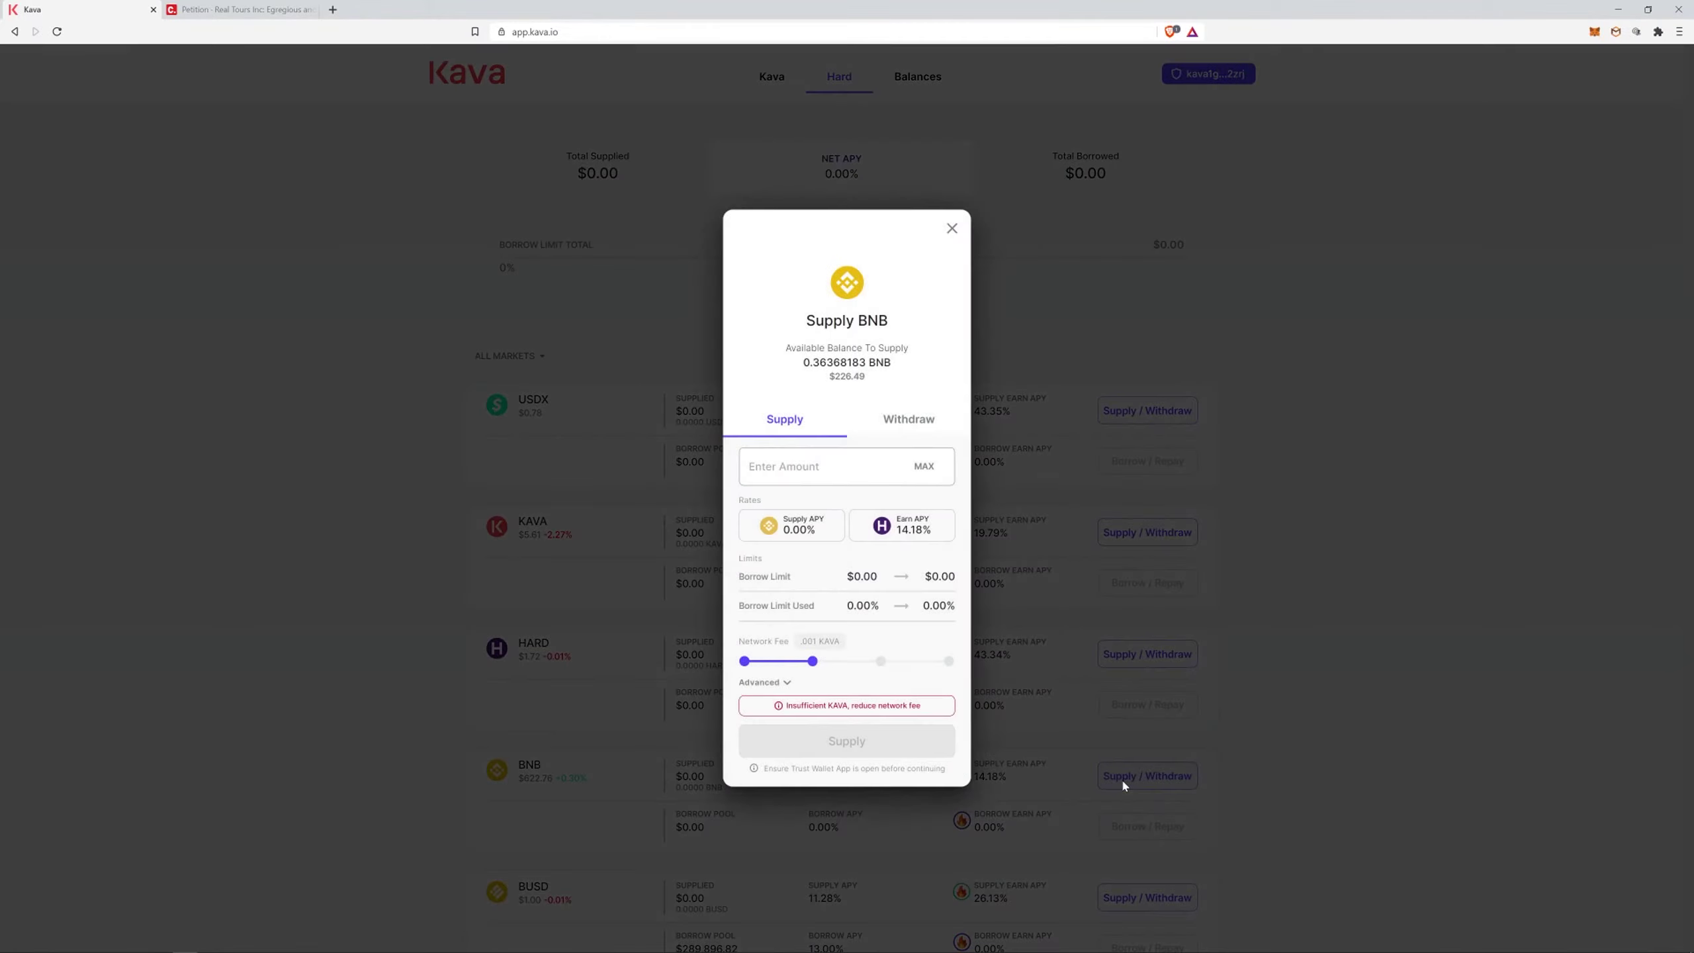
pyautogui.click(924, 471)
pyautogui.click(745, 660)
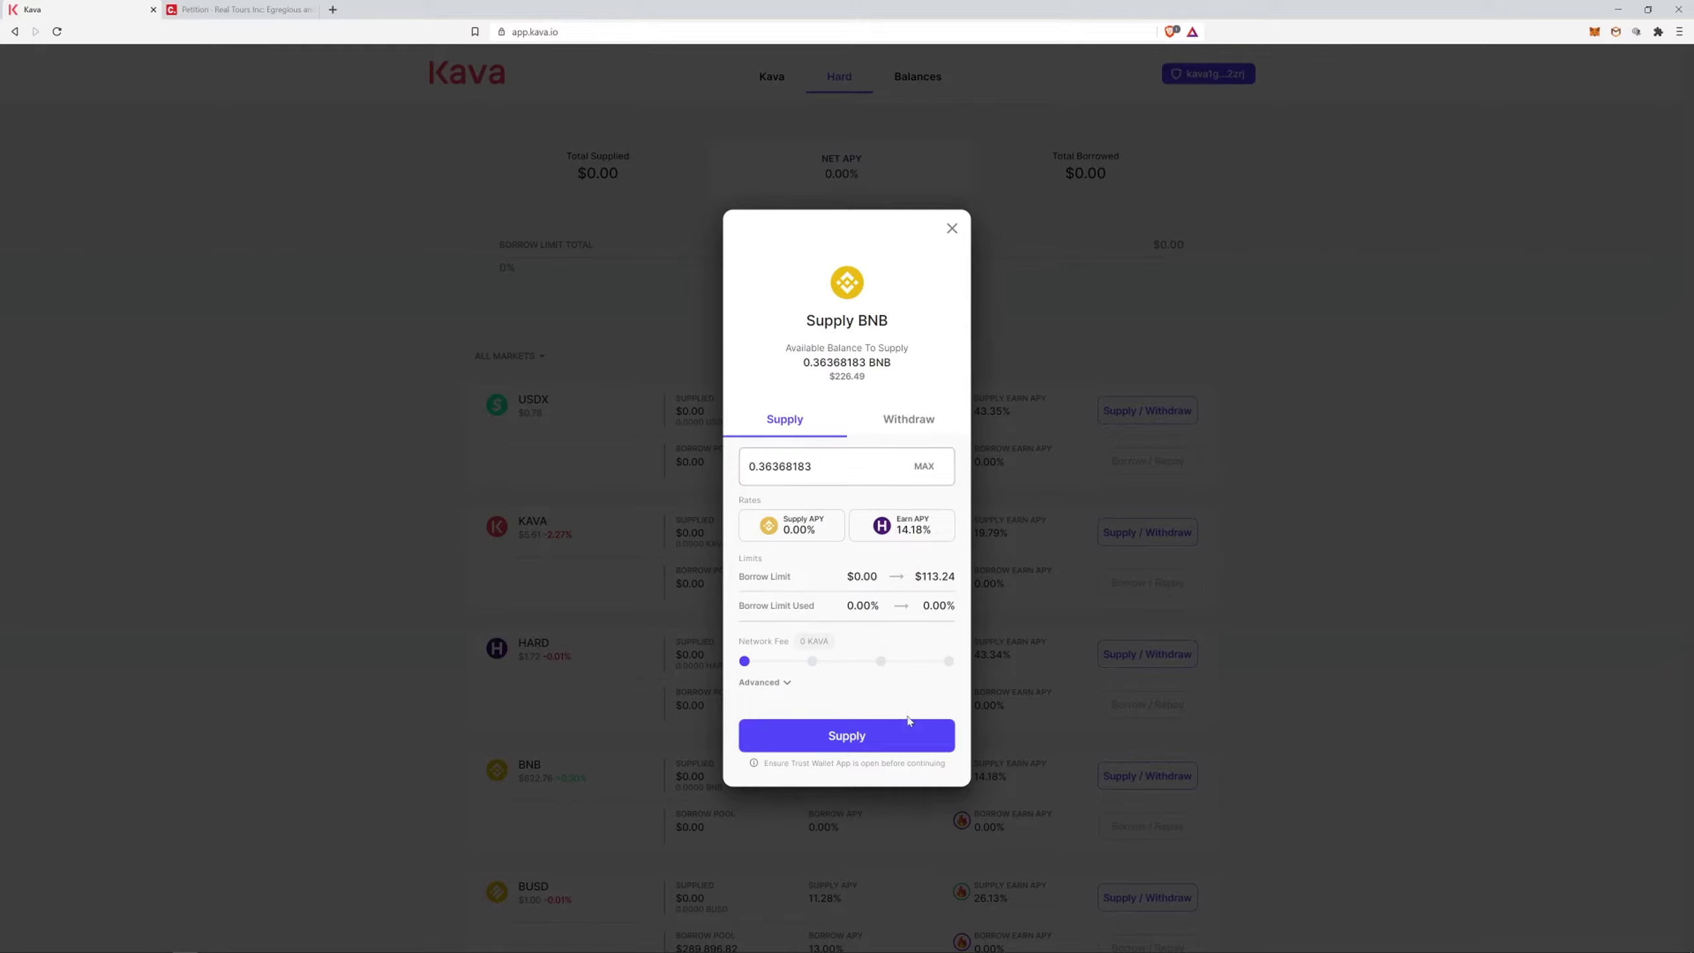
pyautogui.click(858, 735)
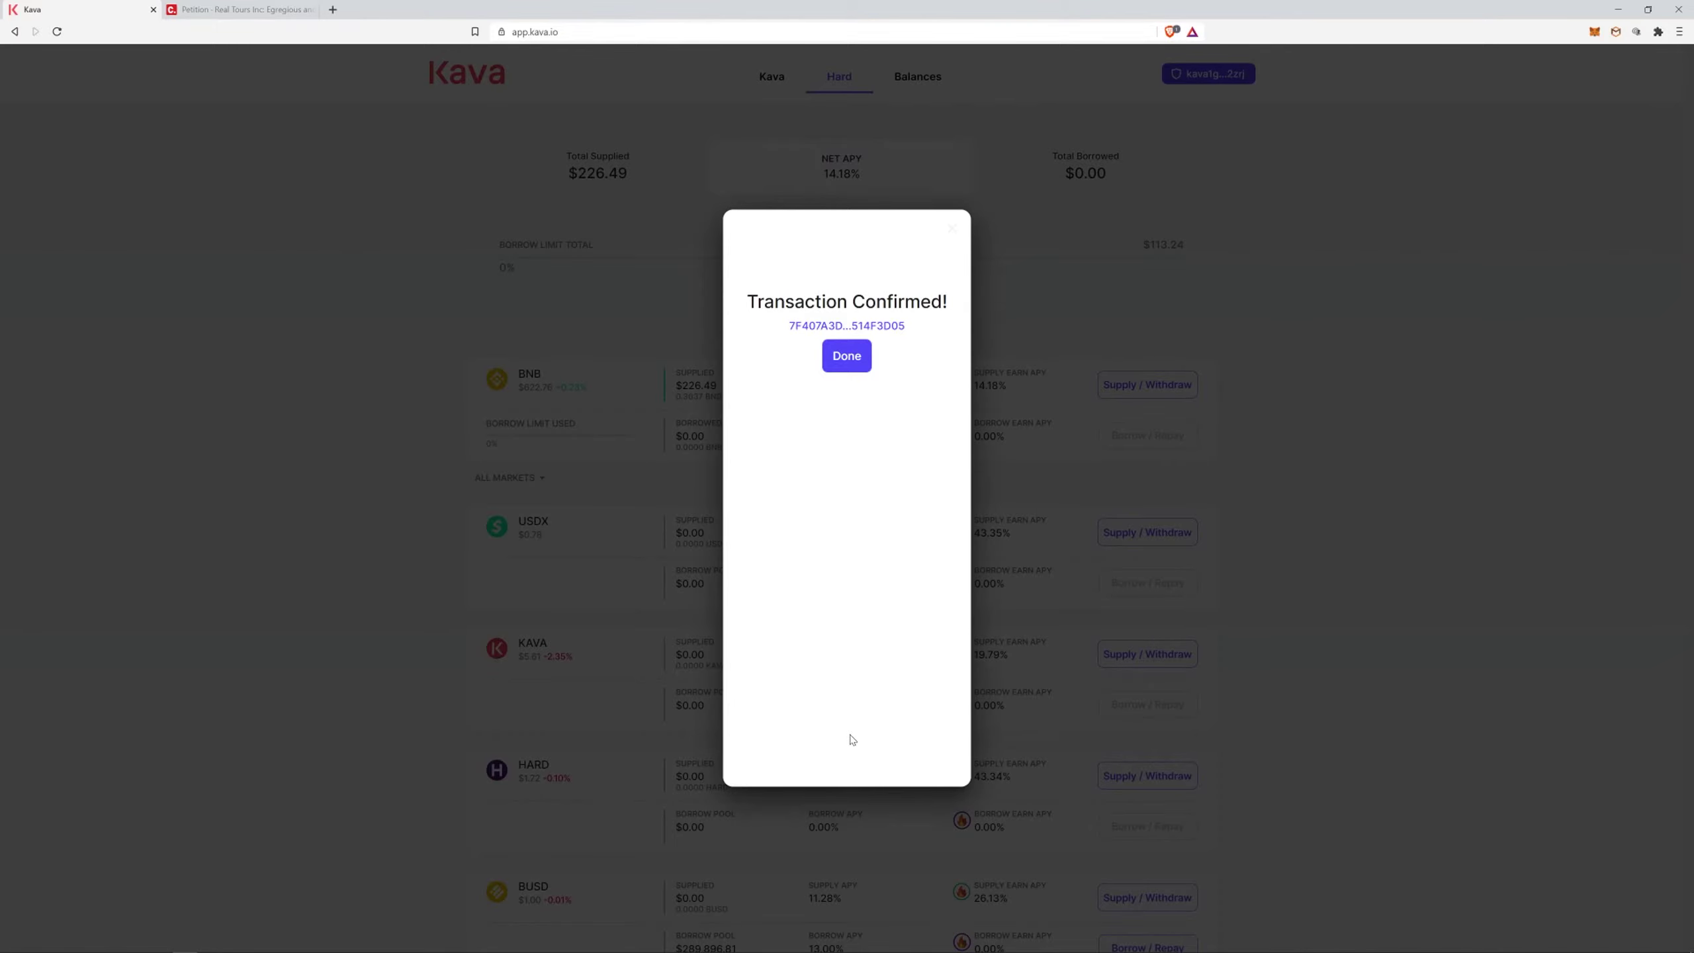
# Close the confirmation, browse the Hard markets, and check Balances showing 81.5249 USDX.
pyautogui.click(848, 358)
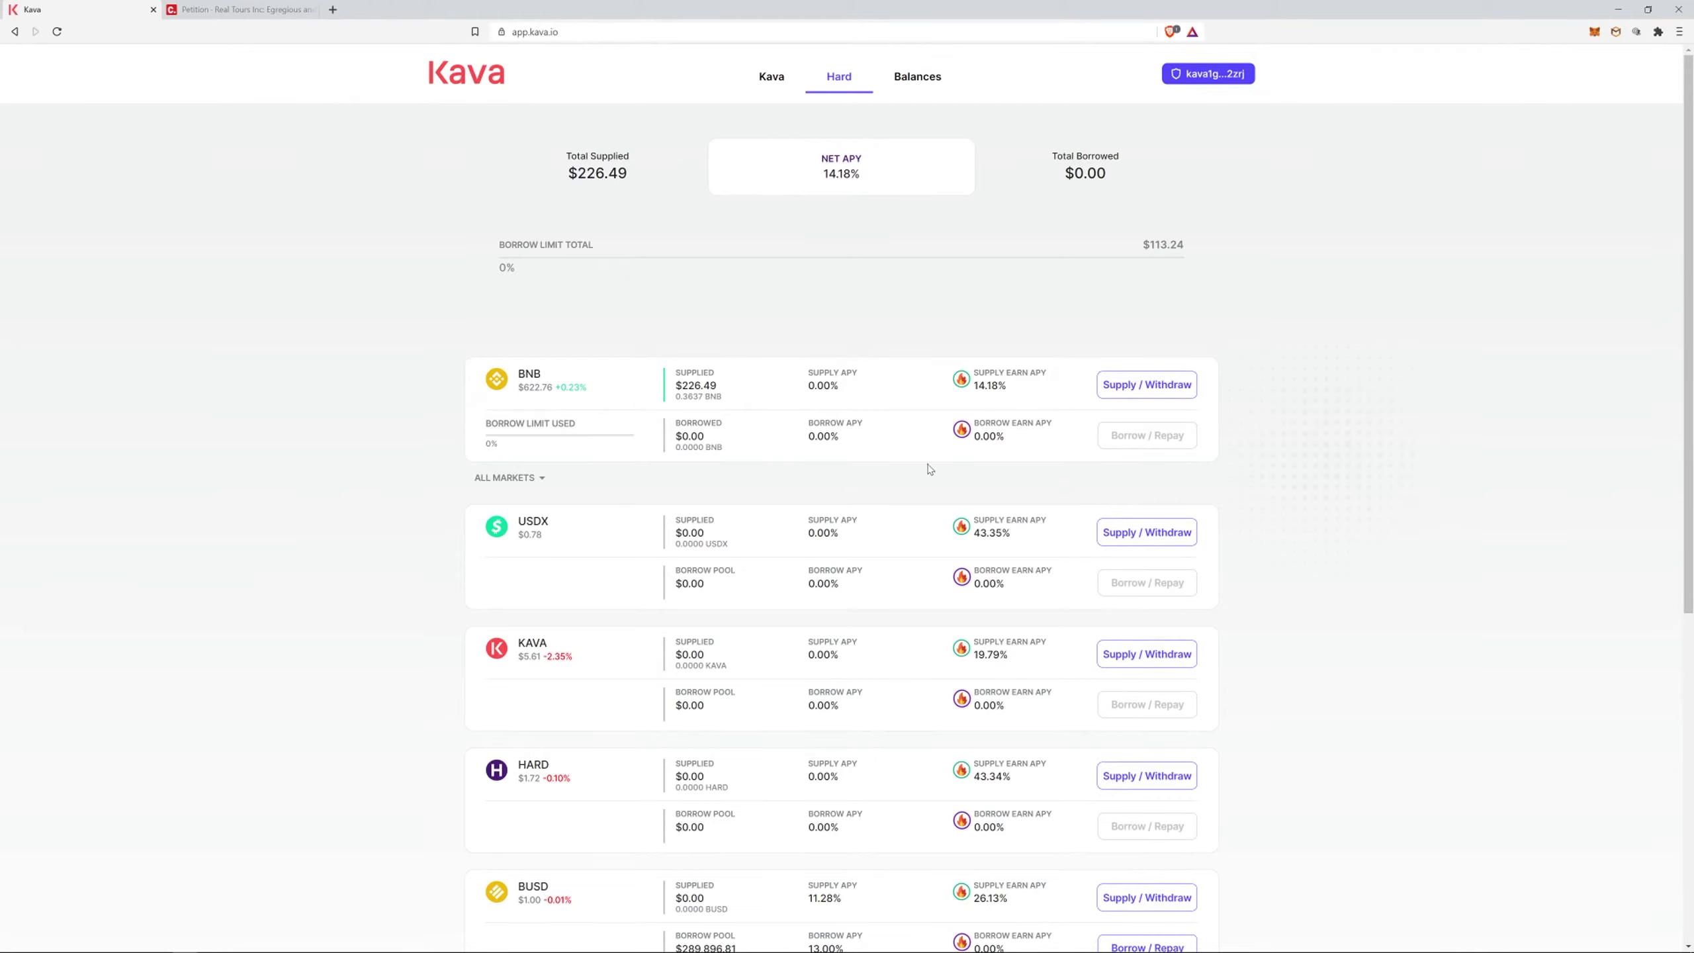
pyautogui.scroll(-1, 930, 469)
pyautogui.scroll(-2, 929, 469)
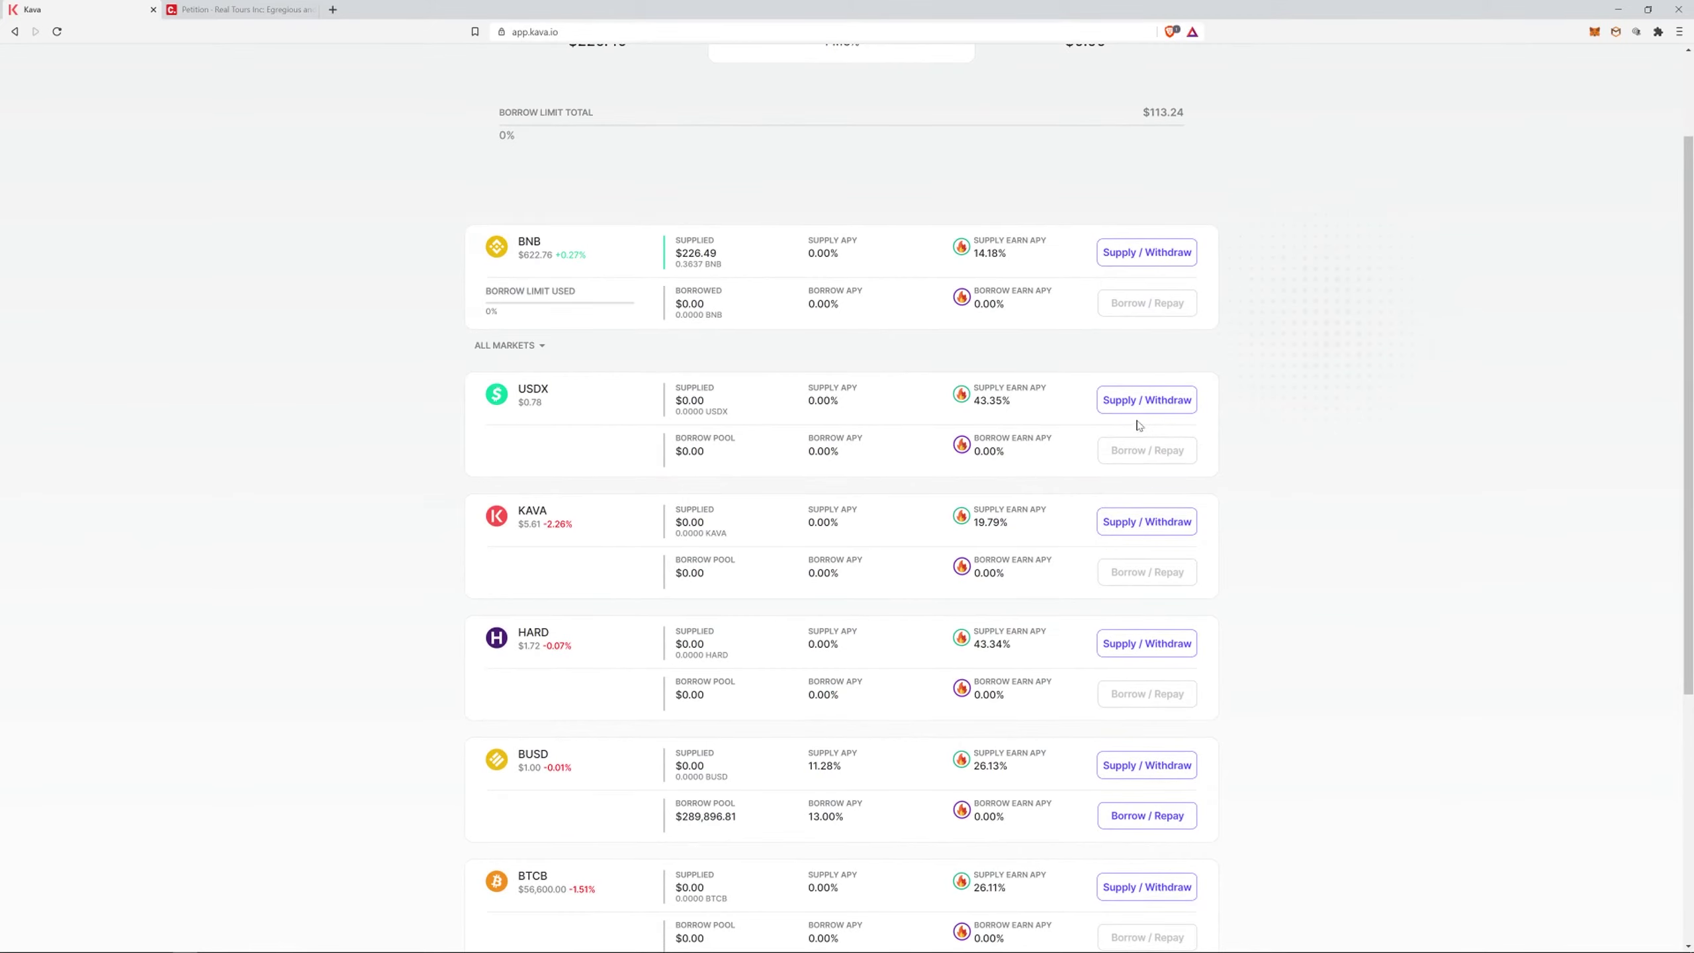
pyautogui.scroll(3, 1139, 417)
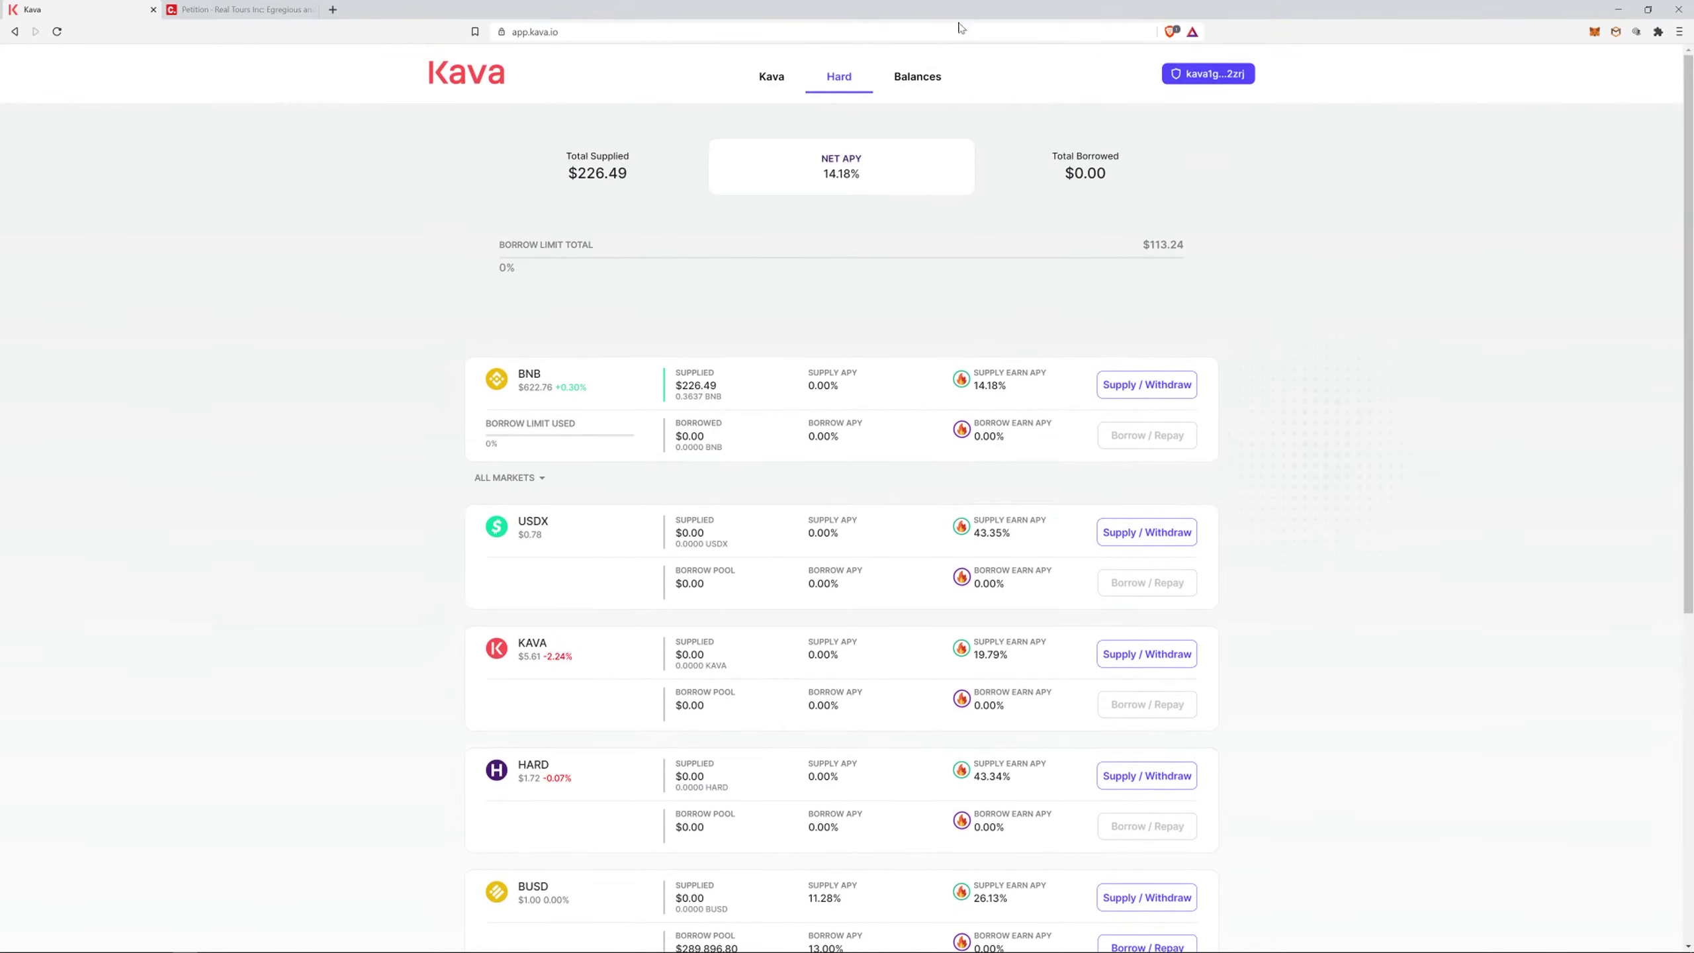
pyautogui.click(919, 77)
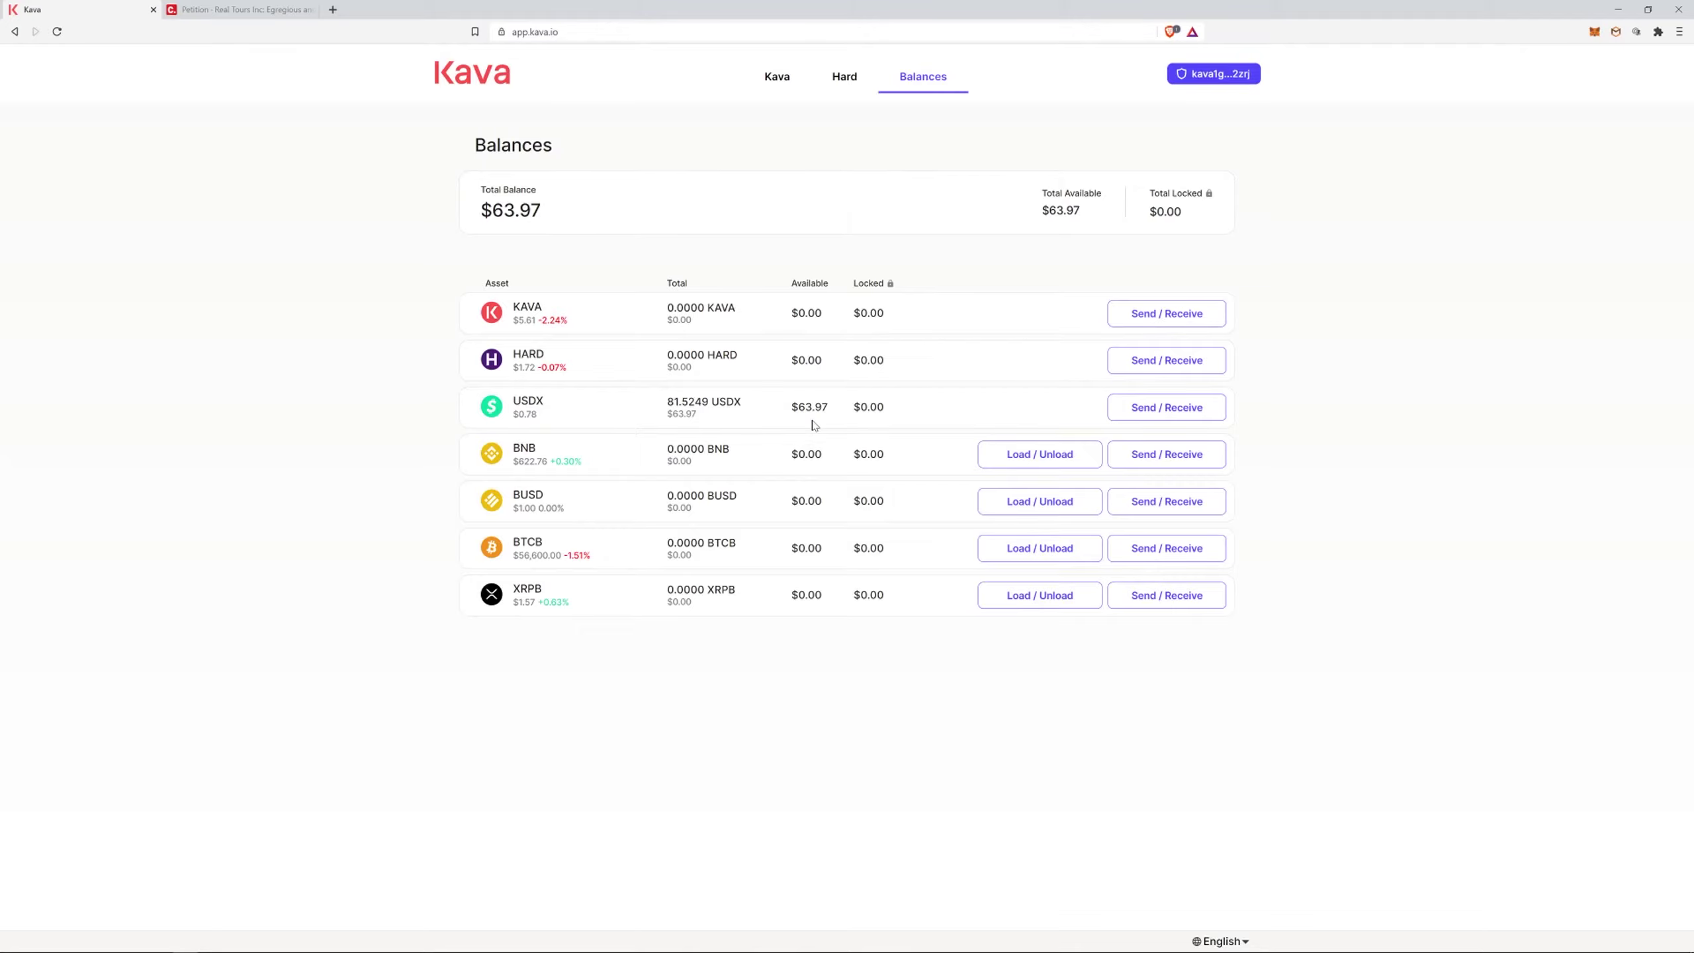
# Supply the full 81.524945 USDX balance on Hard with a 0 KAVA network fee.
pyautogui.click(843, 82)
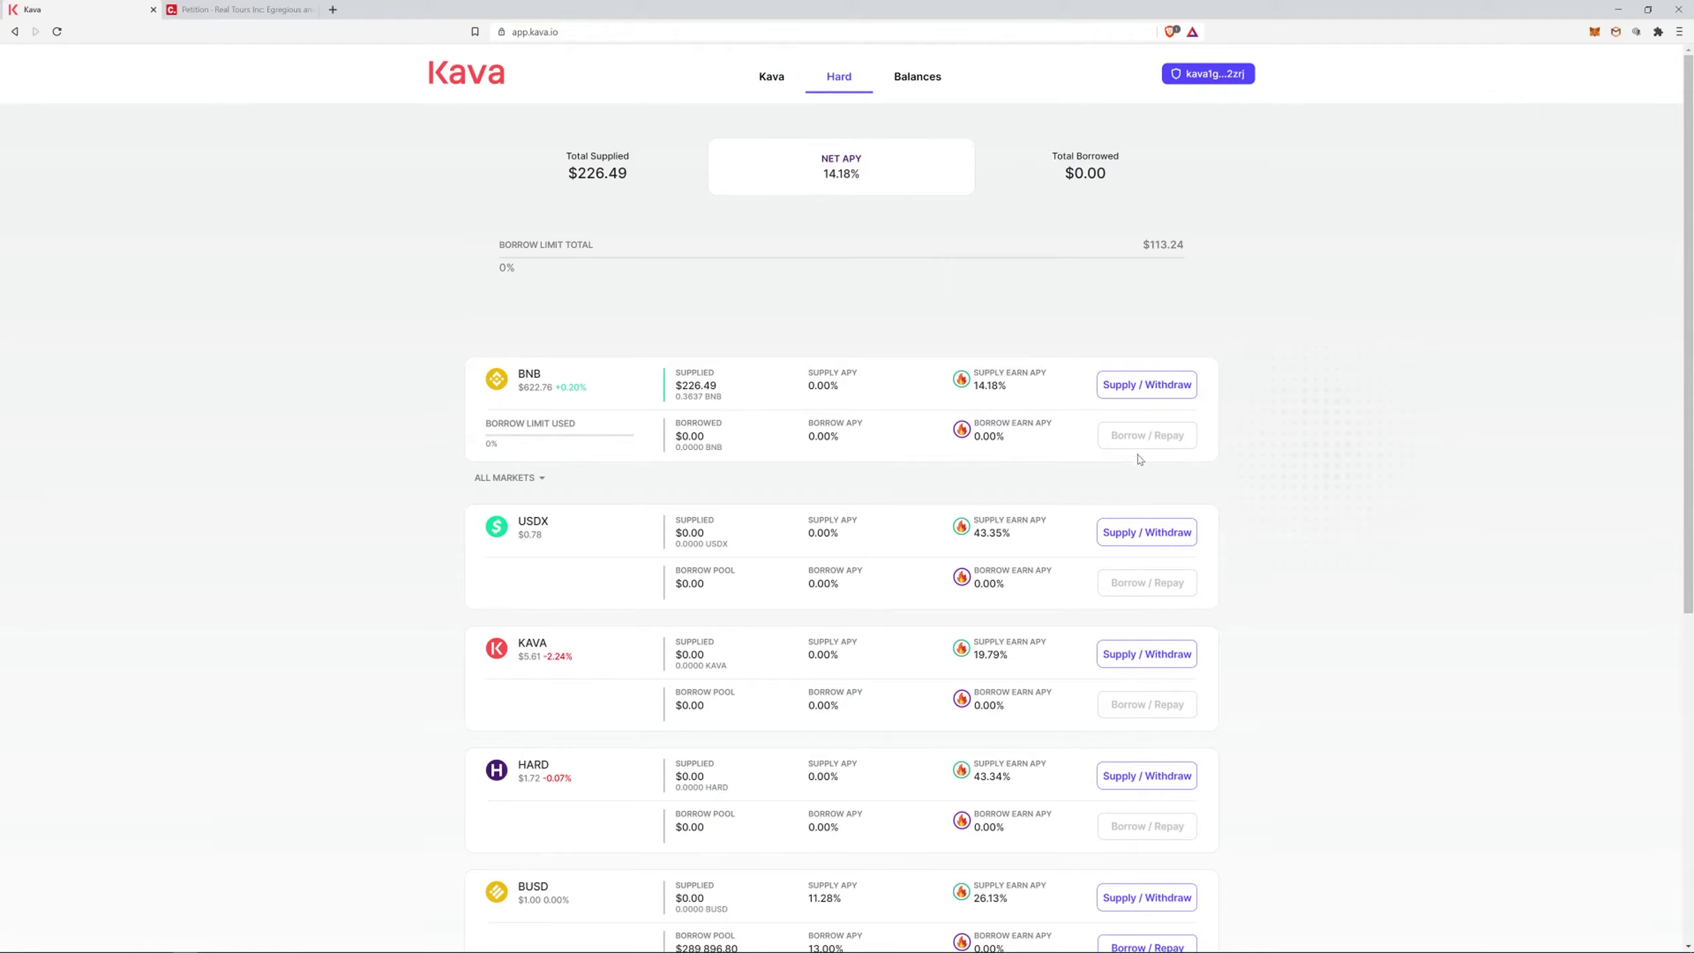
pyautogui.click(1129, 534)
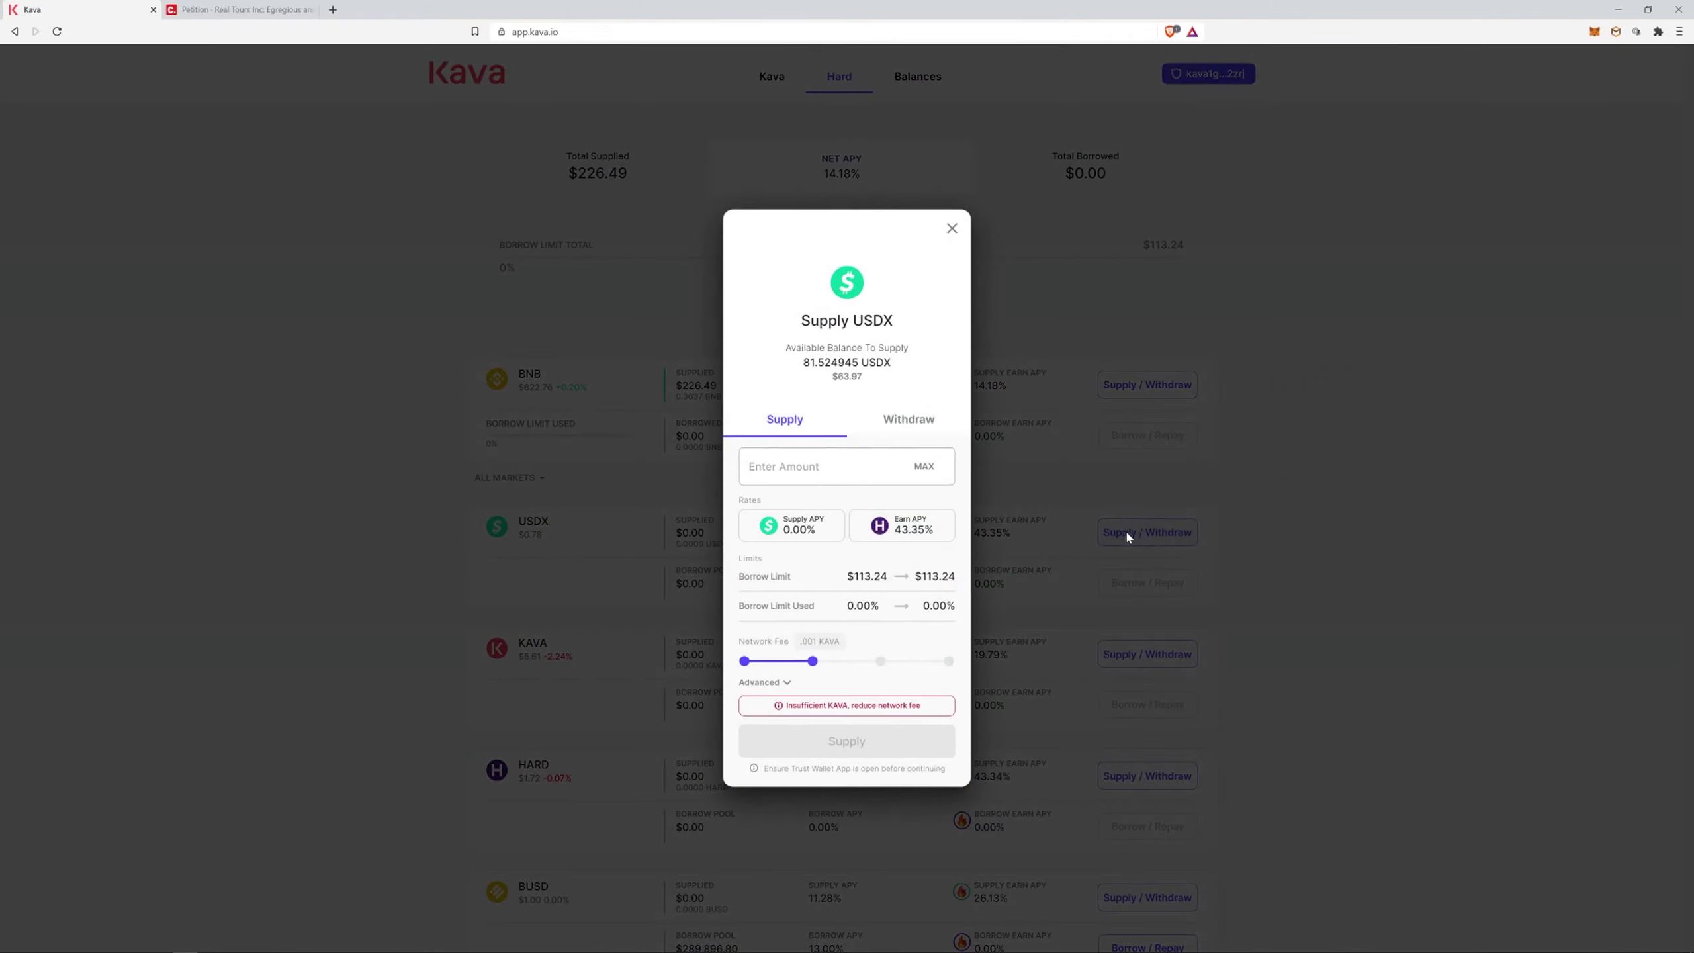
pyautogui.click(925, 467)
pyautogui.click(745, 660)
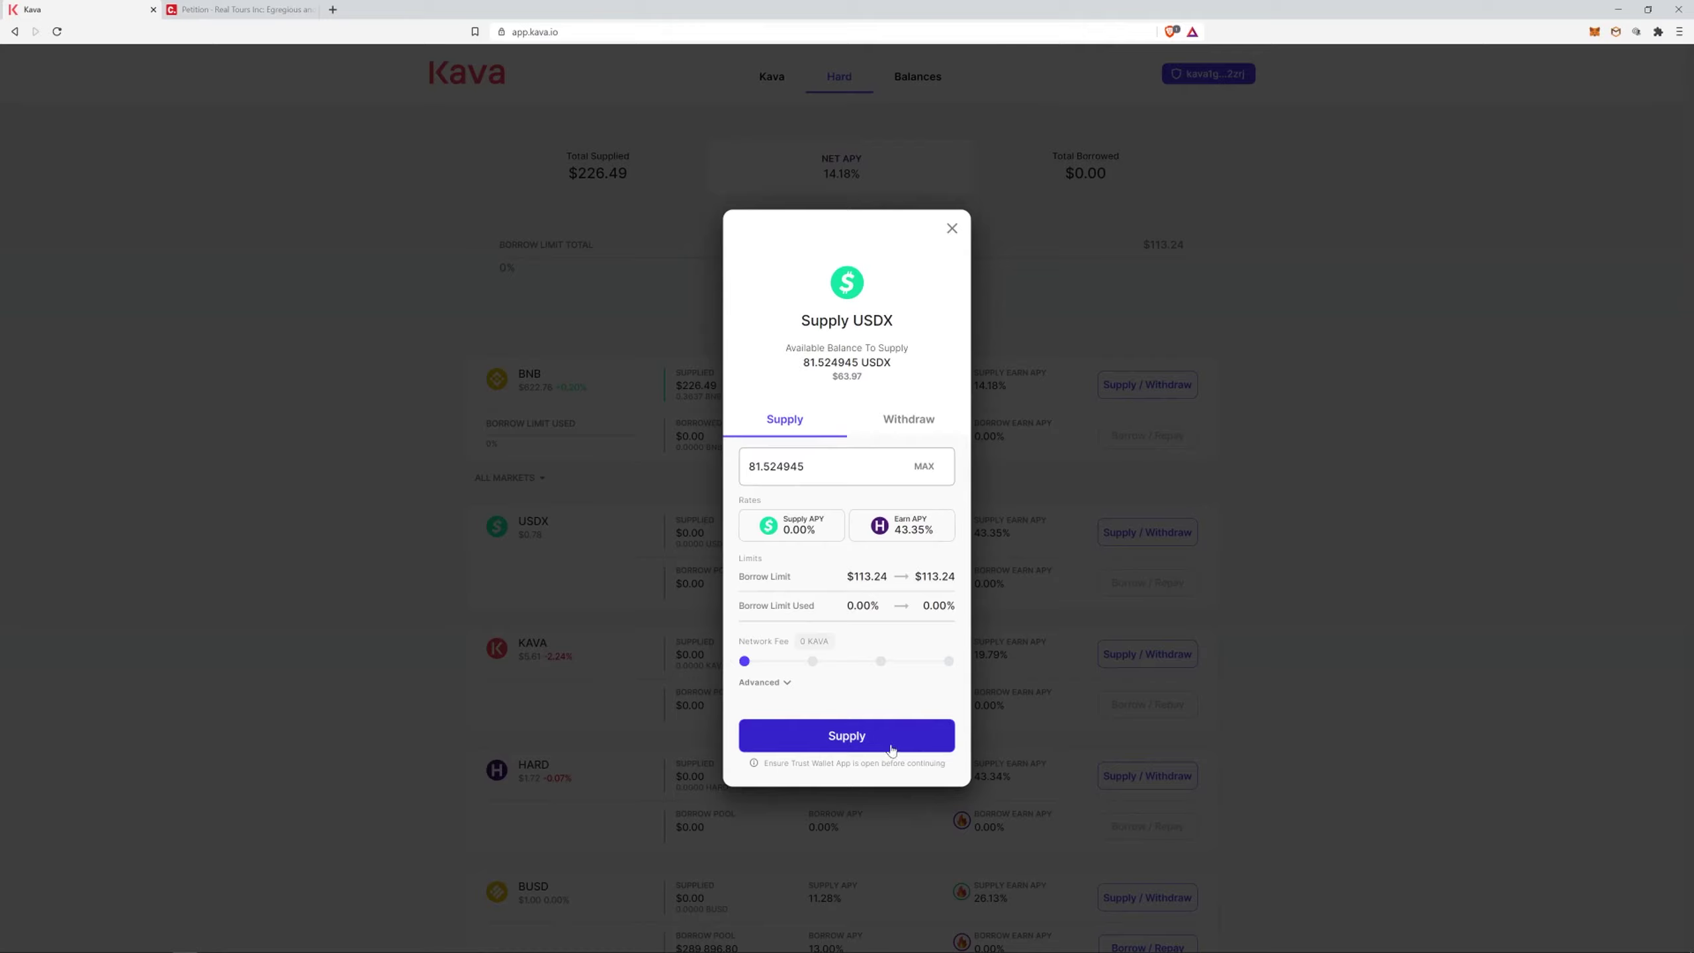
pyautogui.click(846, 746)
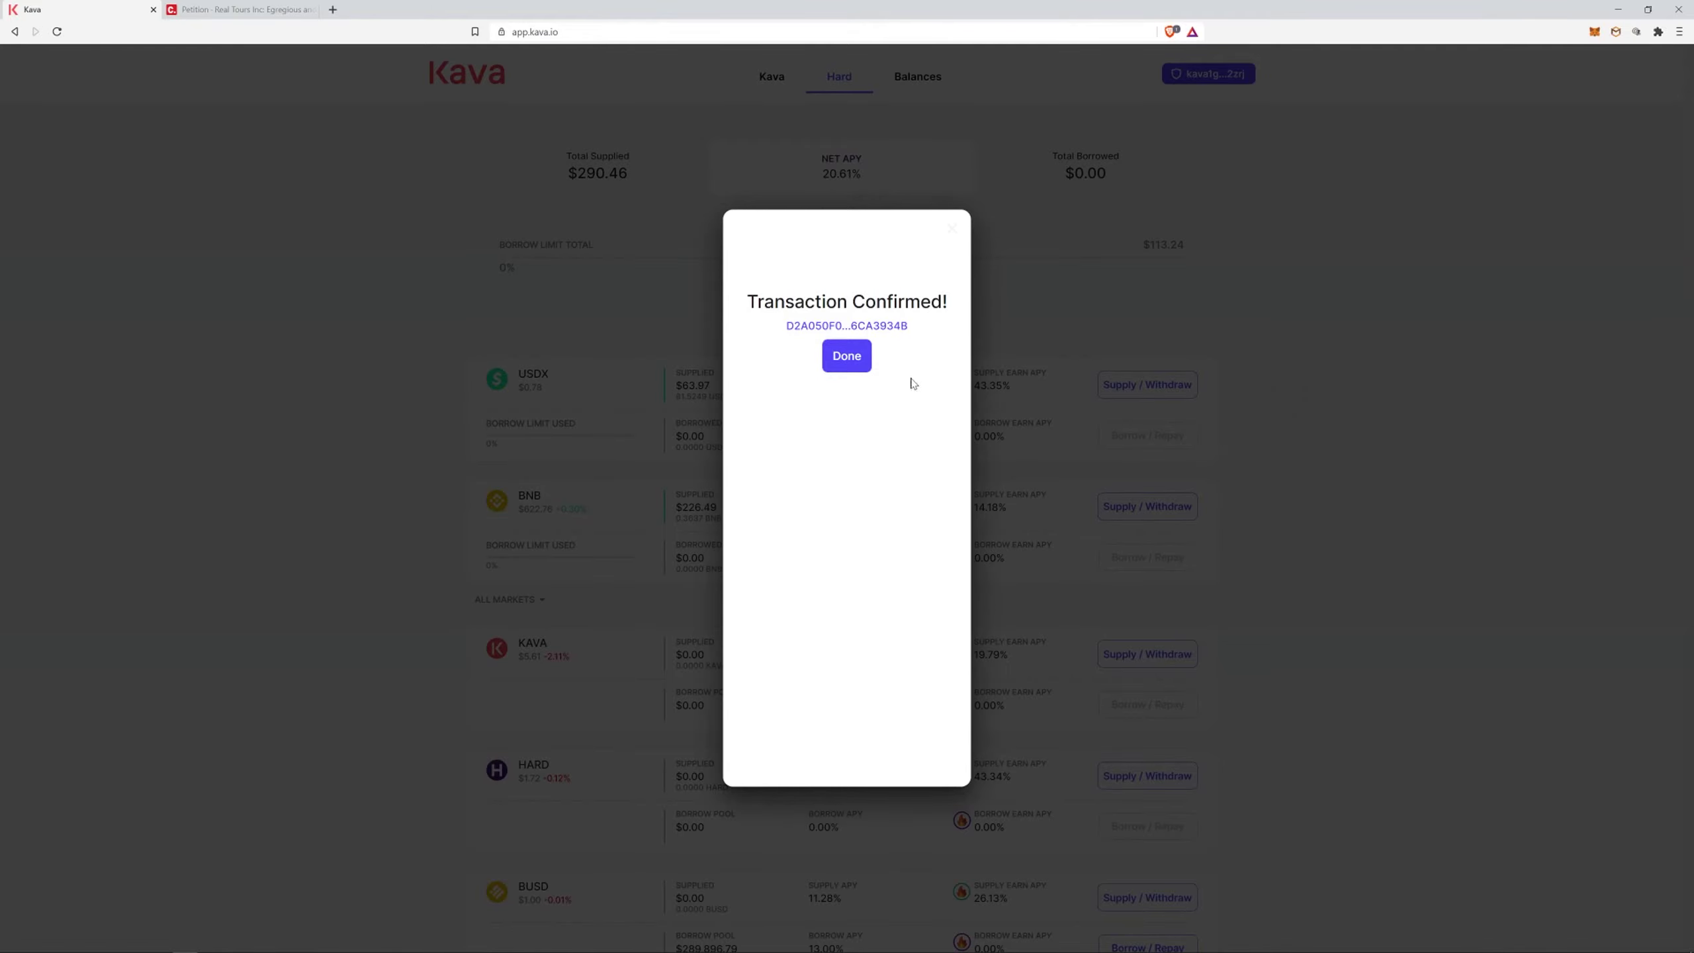
pyautogui.click(854, 366)
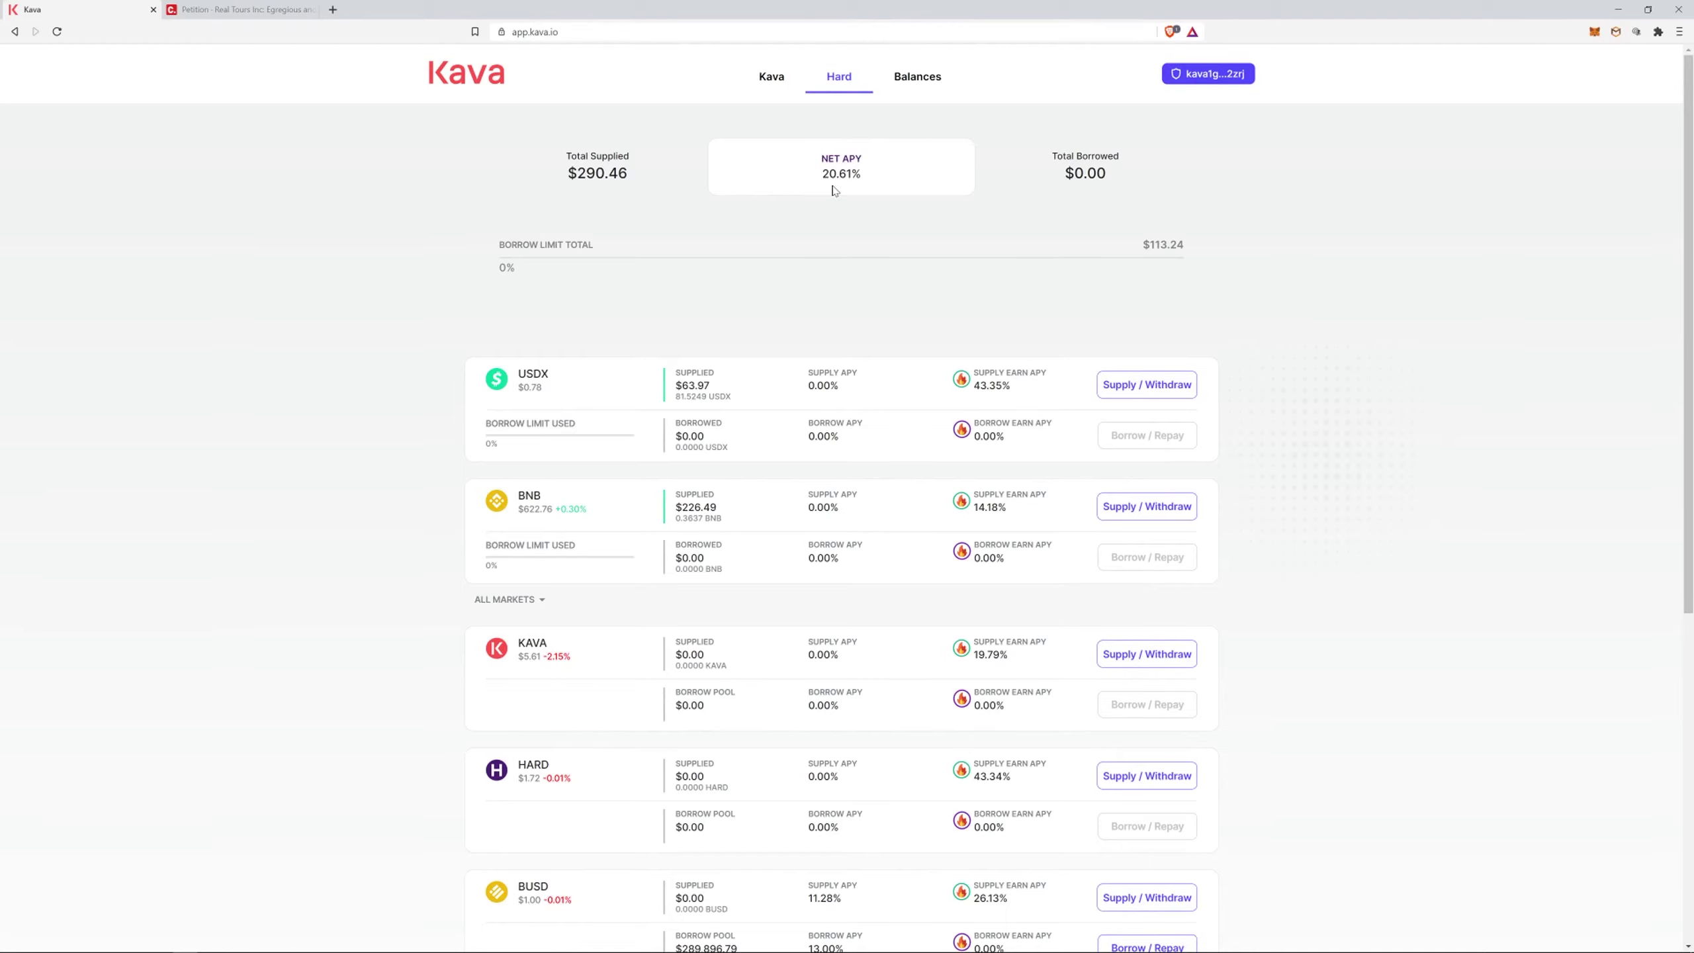
# Scroll through the Hard markets and Rewards, then return to the BNB-A vault dashboard.
pyautogui.scroll(-4, 833, 191)
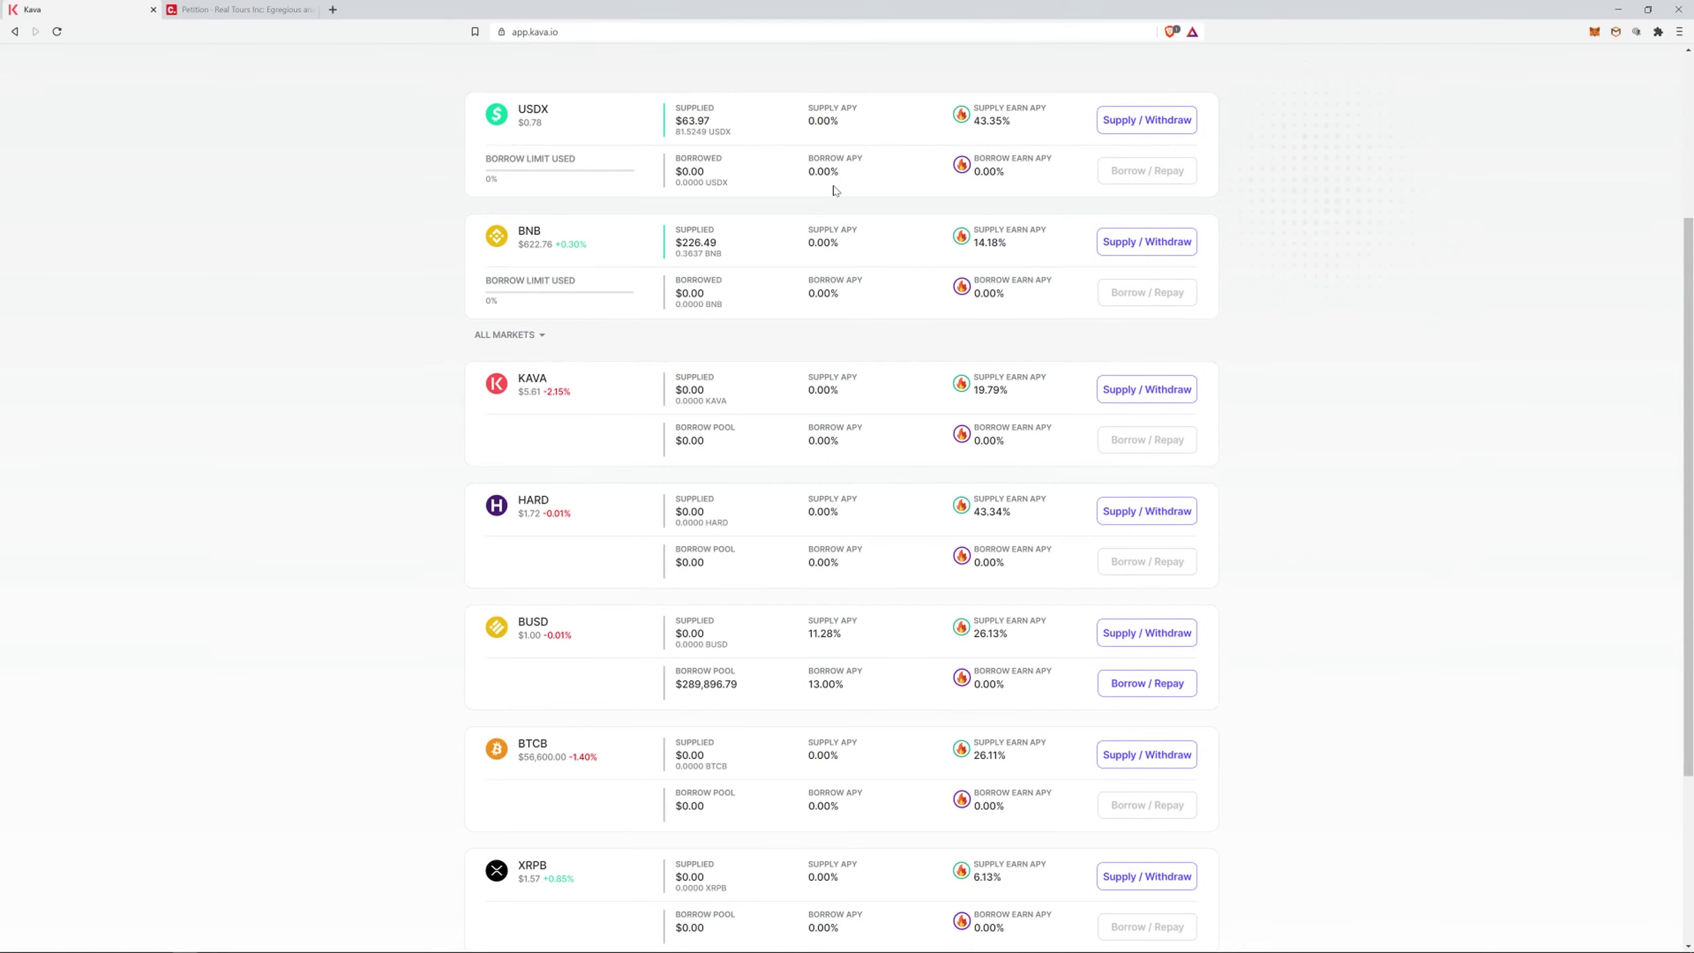
pyautogui.scroll(-3, 833, 191)
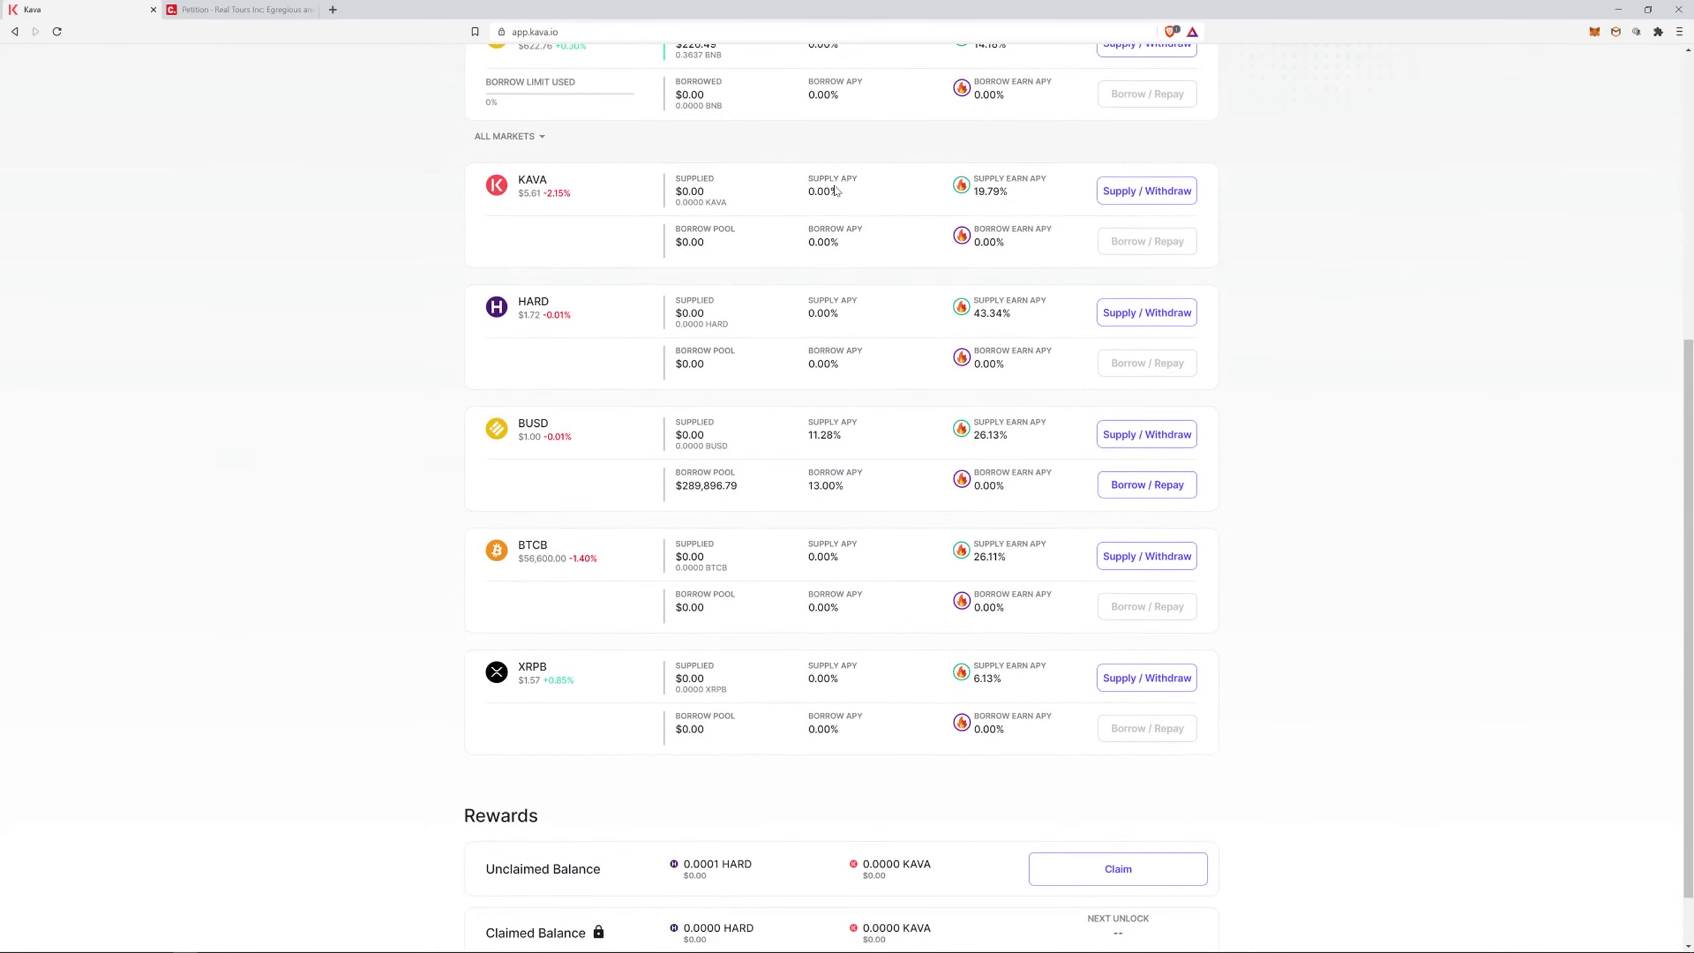
pyautogui.scroll(-1, 835, 191)
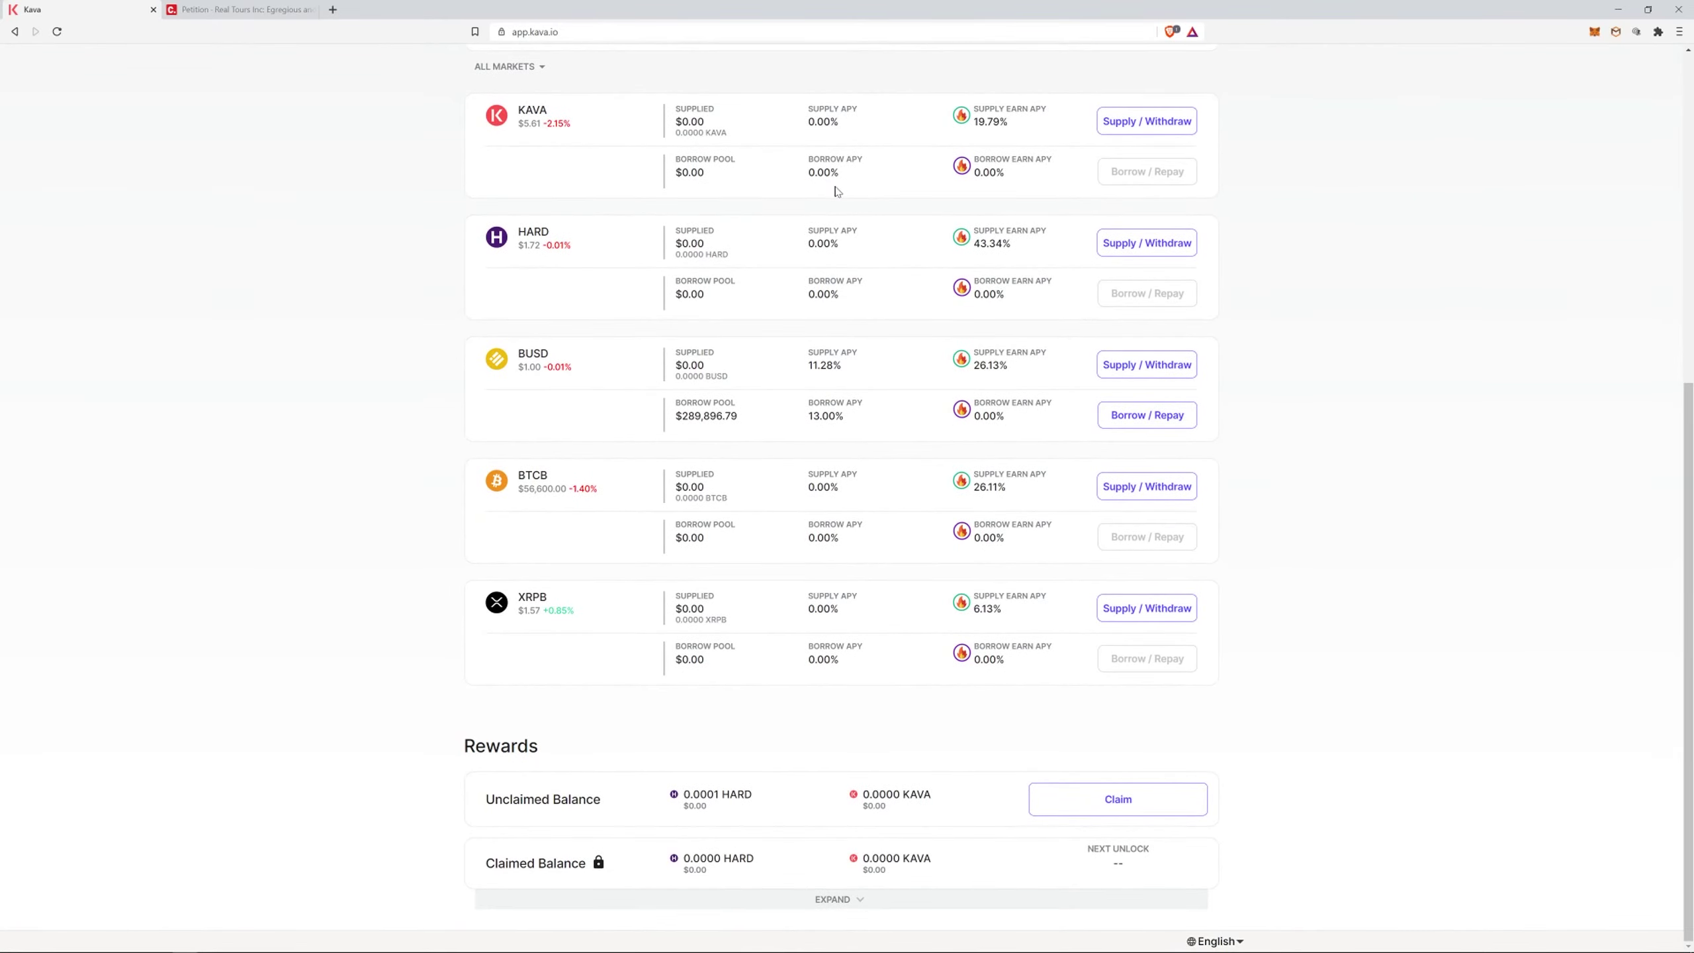
pyautogui.scroll(5, 837, 214)
pyautogui.scroll(-5, 834, 333)
pyautogui.scroll(10, 745, 390)
pyautogui.click(770, 81)
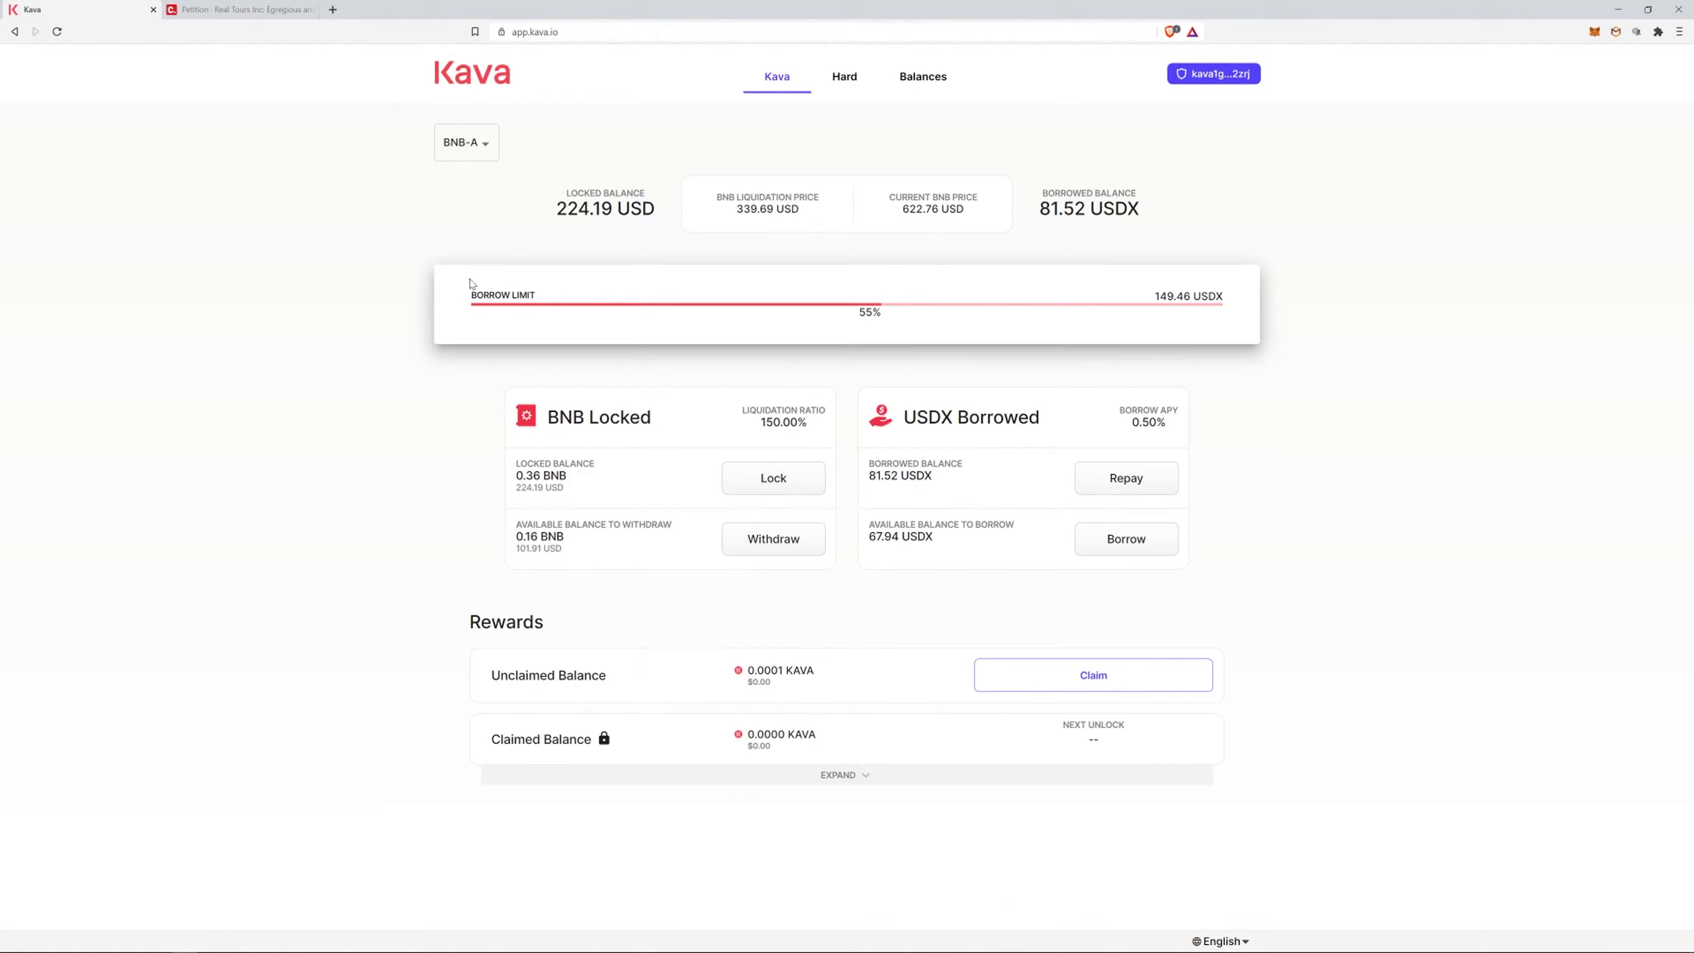
# Switch to the Change.org petition 'Egregious and overreaching non compete #LETMEWORK'.
pyautogui.click(246, 8)
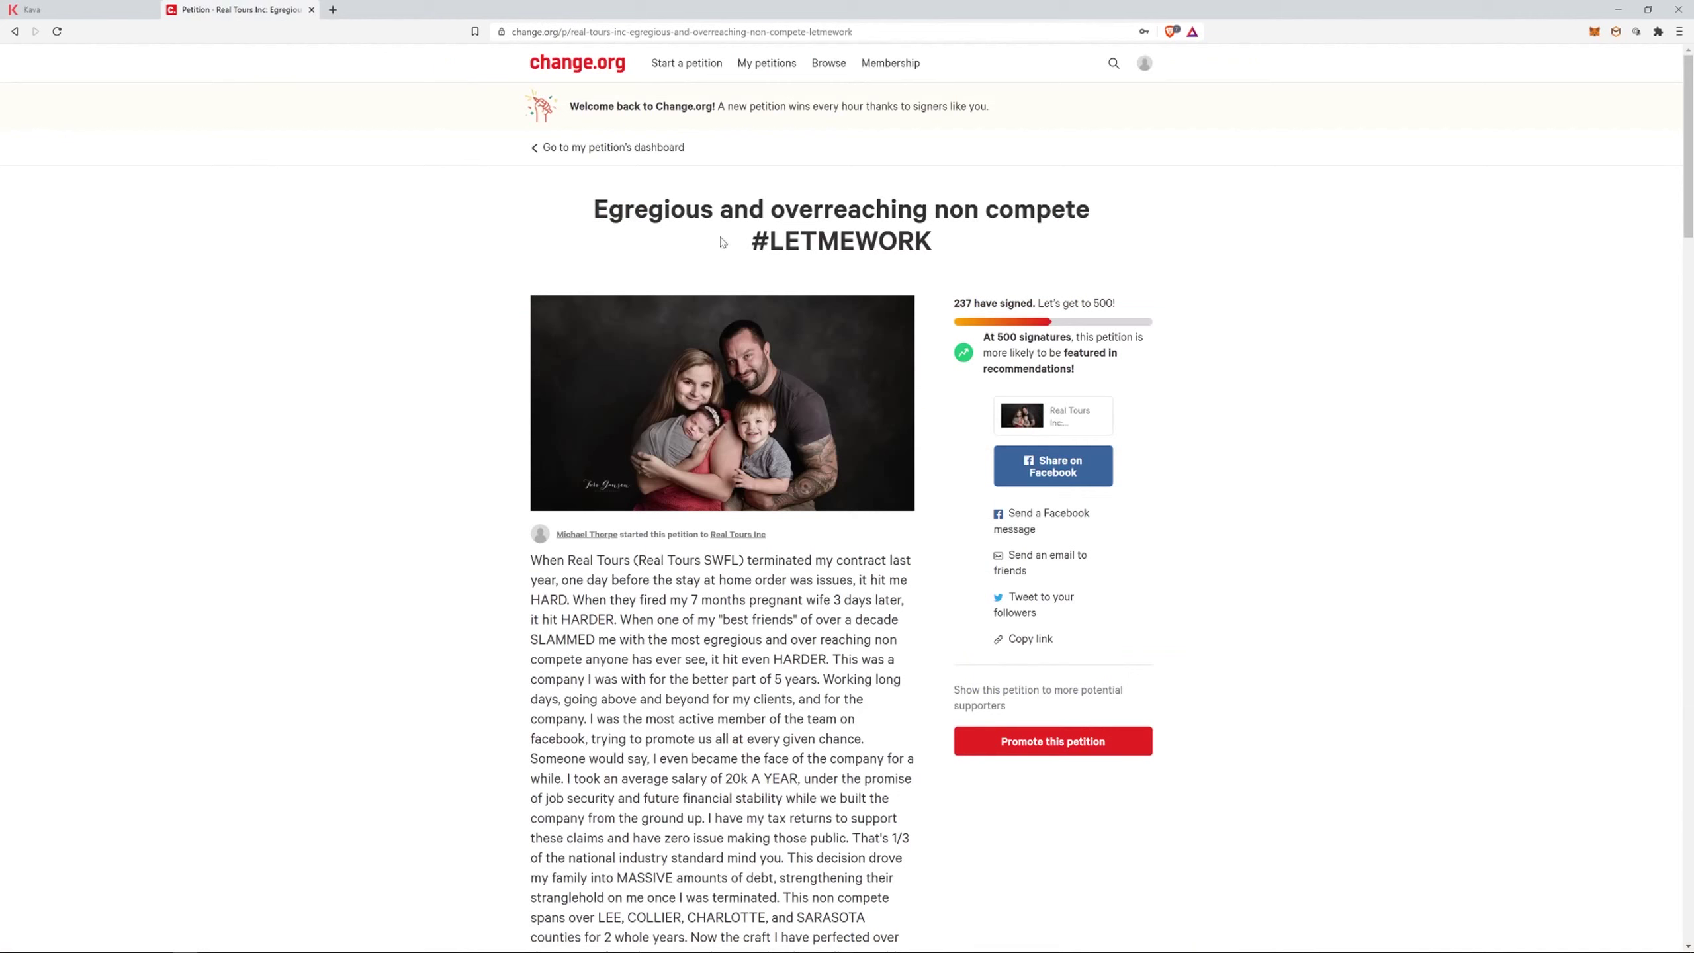